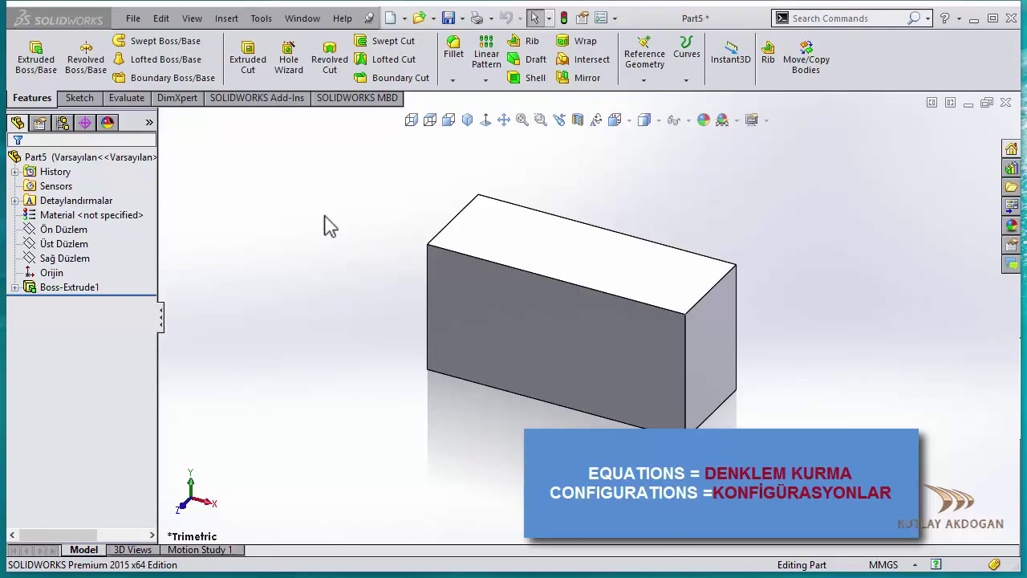
- Open the Tools menu to see commands like Equations, Measure and Check
{"action": "left_click", "coordinate": [262, 19]}
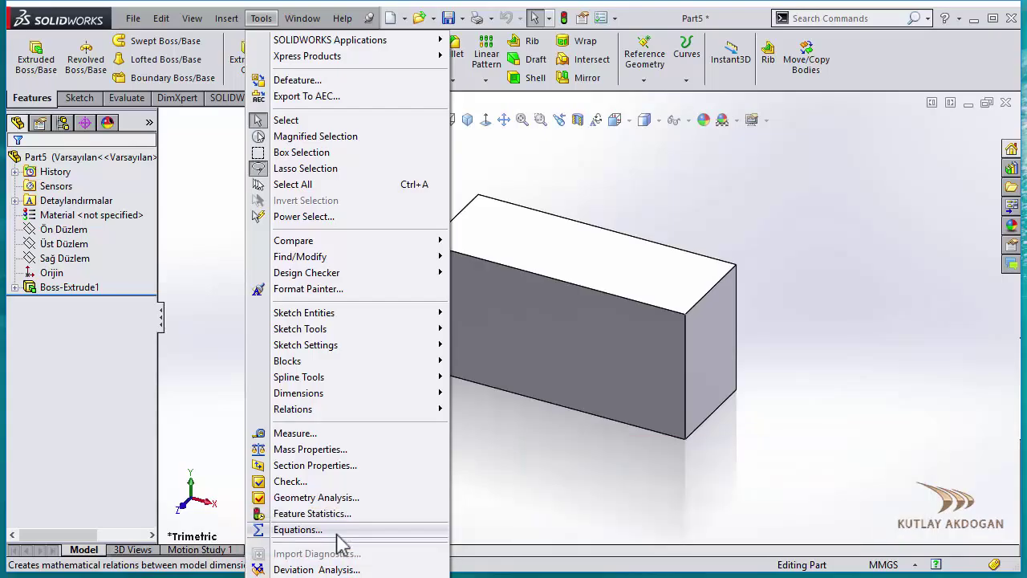
- Dismiss the Tools menu and show the ConfigurationManager listing only Varsayılan
{"action": "left_click", "coordinate": [237, 337]}
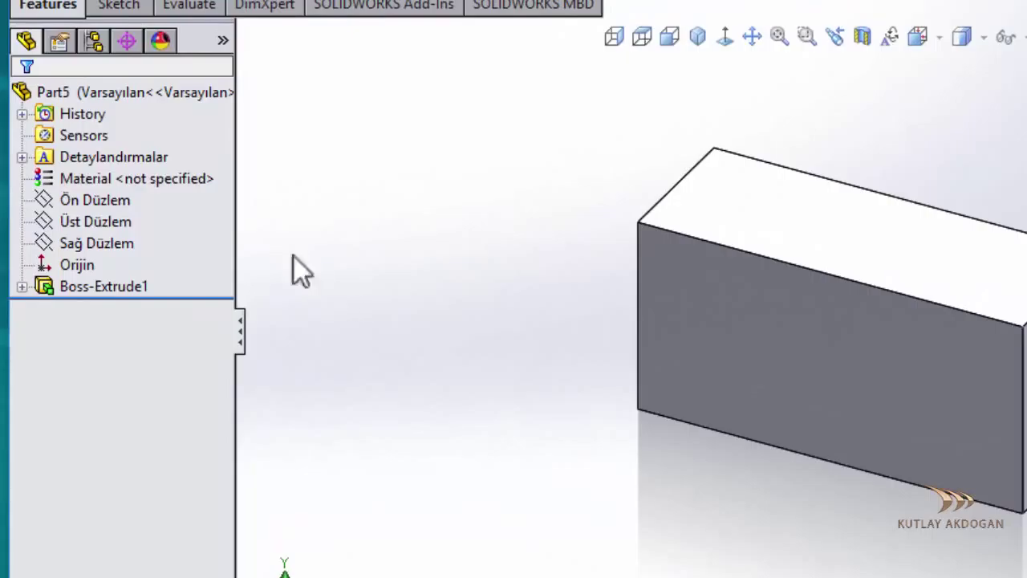
{"action": "left_click", "coordinate": [94, 48]}
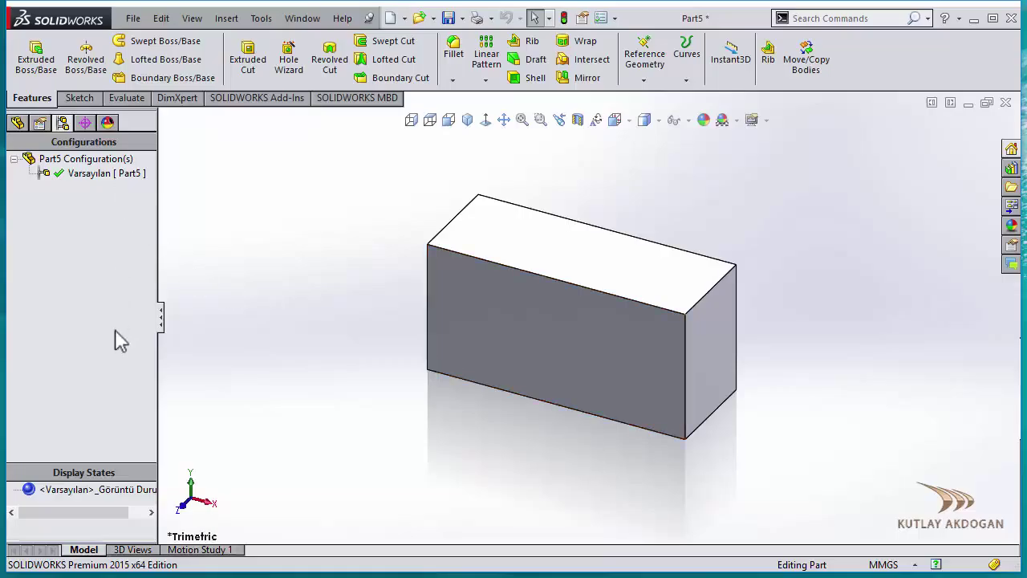
- Select then deselect the Varsayılan configuration and return to the FeatureManager Design Tree
{"action": "left_click", "coordinate": [124, 178]}
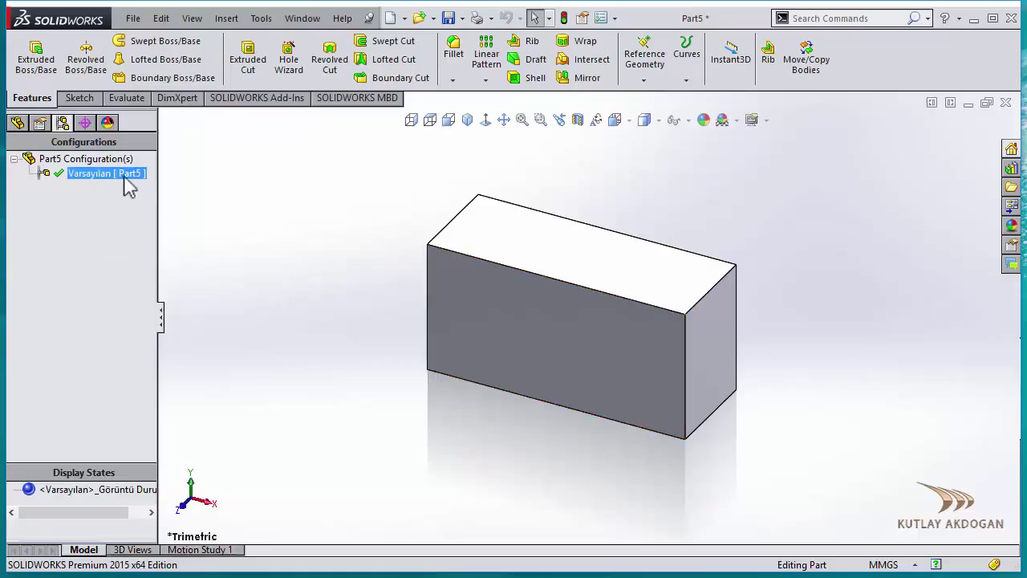
{"action": "left_click", "coordinate": [111, 305]}
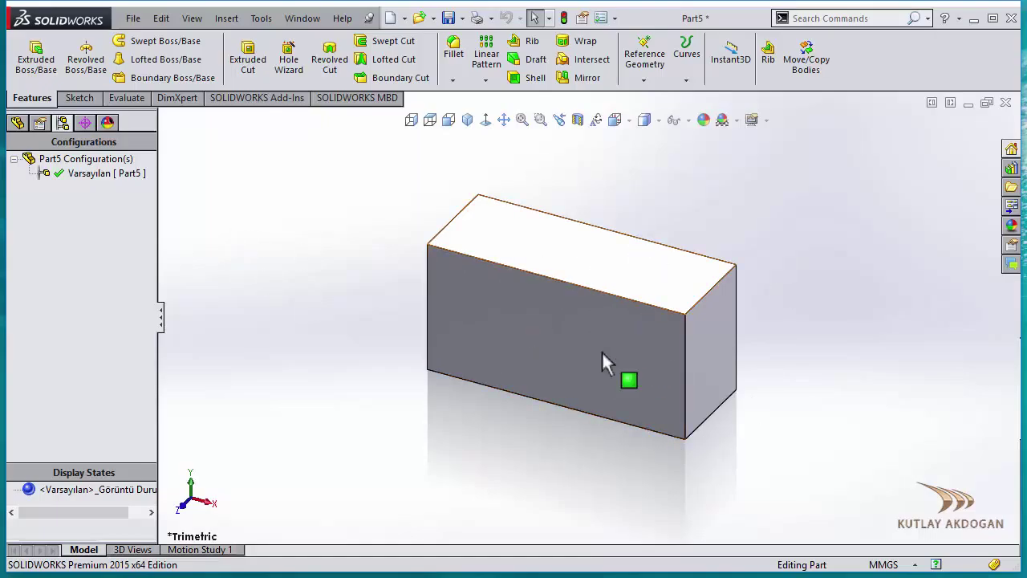
{"action": "left_click", "coordinate": [17, 124]}
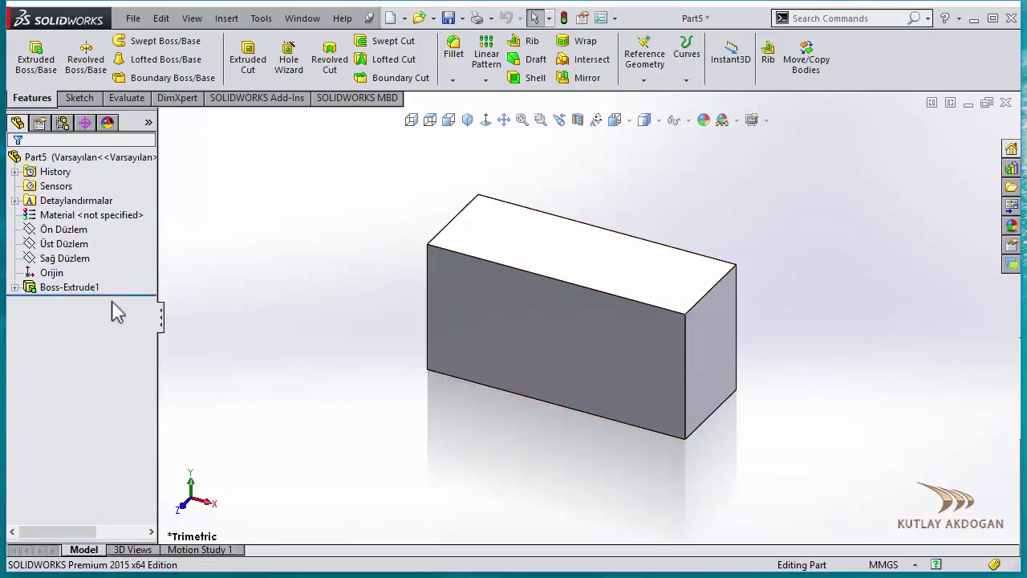
- Show the block's 40, 20 and 15 feature dimensions from the Detaylandırmalar folder's shortcut menu
{"action": "left_click", "coordinate": [81, 201]}
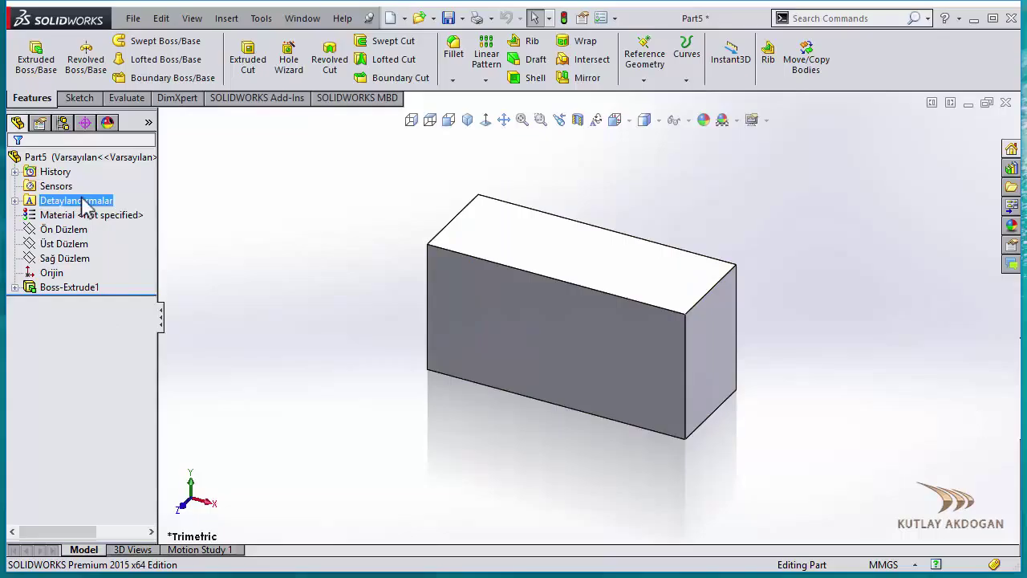
{"action": "key", "text": "Escape"}
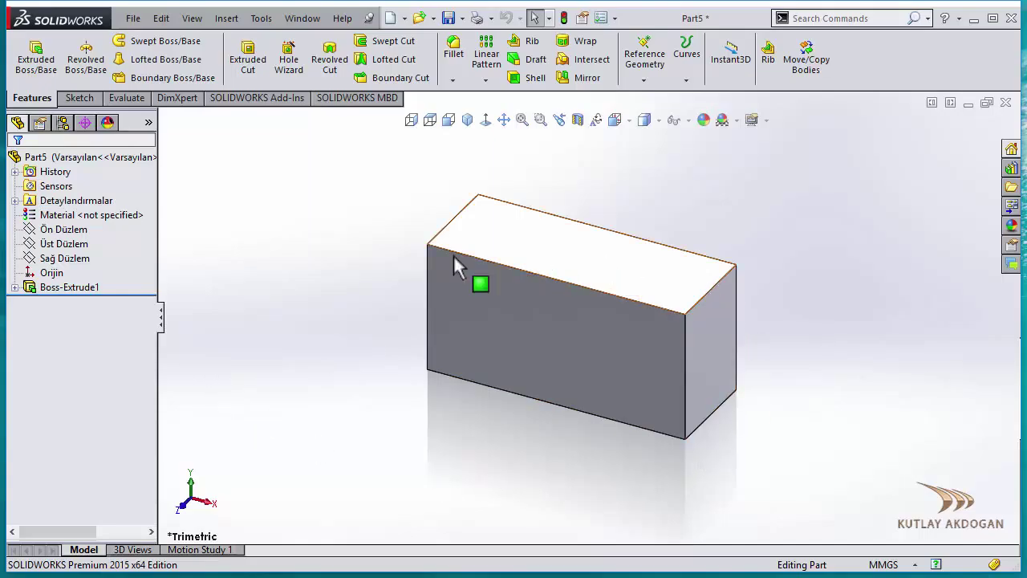
{"action": "left_click", "coordinate": [81, 201]}
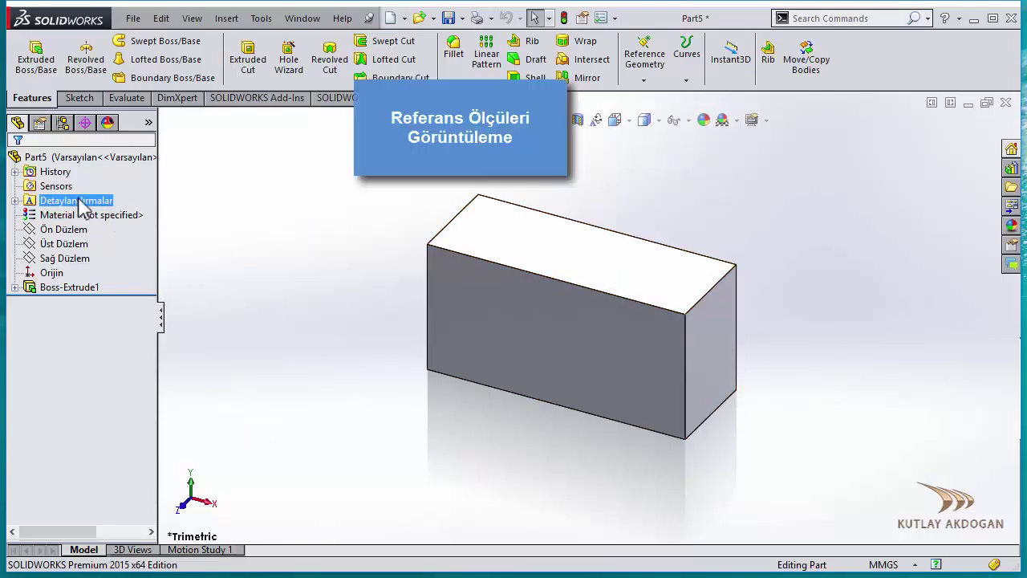
{"action": "right_click", "coordinate": [84, 207]}
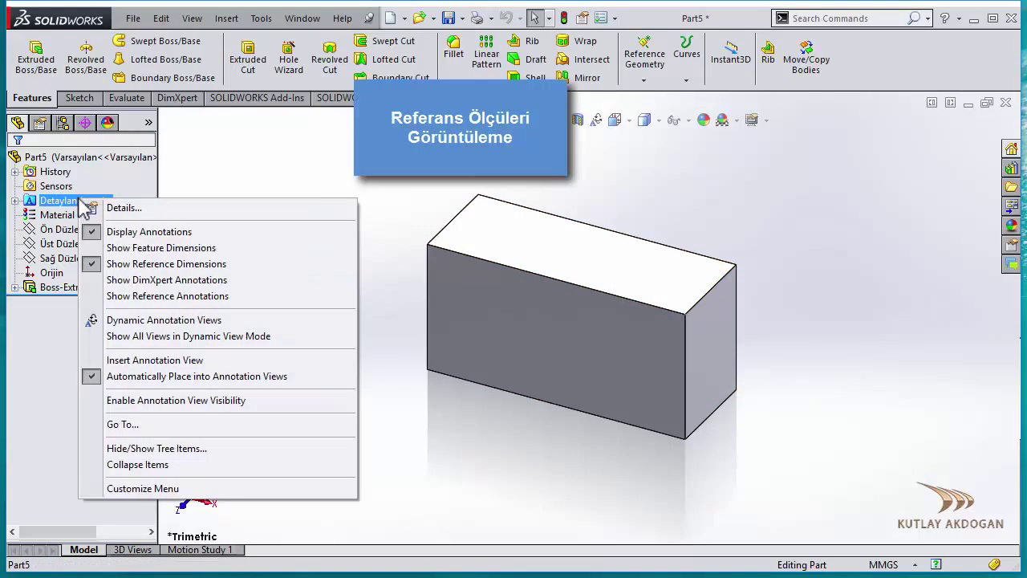
{"action": "left_click", "coordinate": [191, 253]}
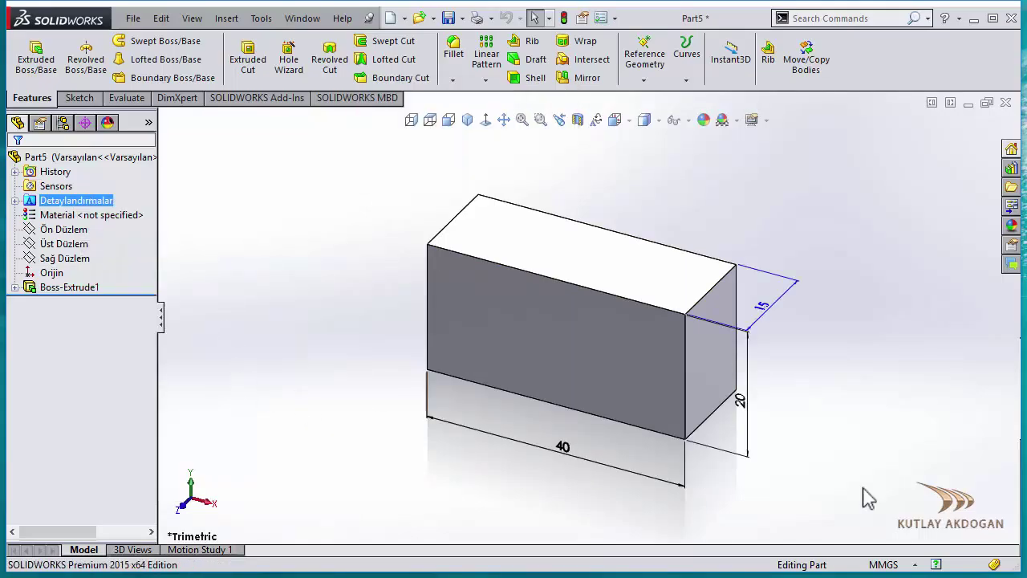
- Expand Boss-Extrude1 to reveal Sketch1, then select and clear the extrusion
{"action": "left_click", "coordinate": [15, 287]}
{"action": "left_click", "coordinate": [71, 302]}
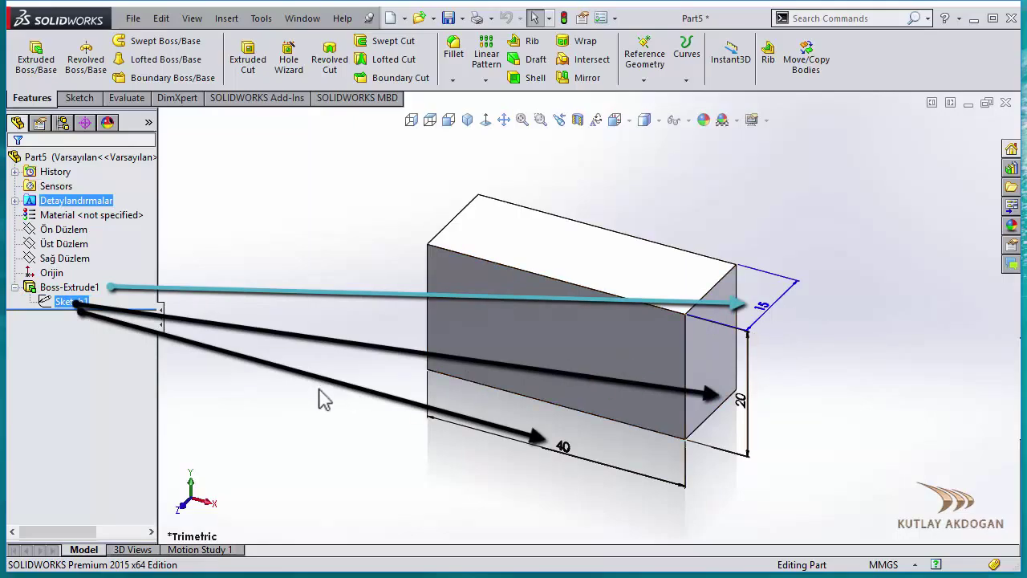
{"action": "left_click", "coordinate": [67, 289]}
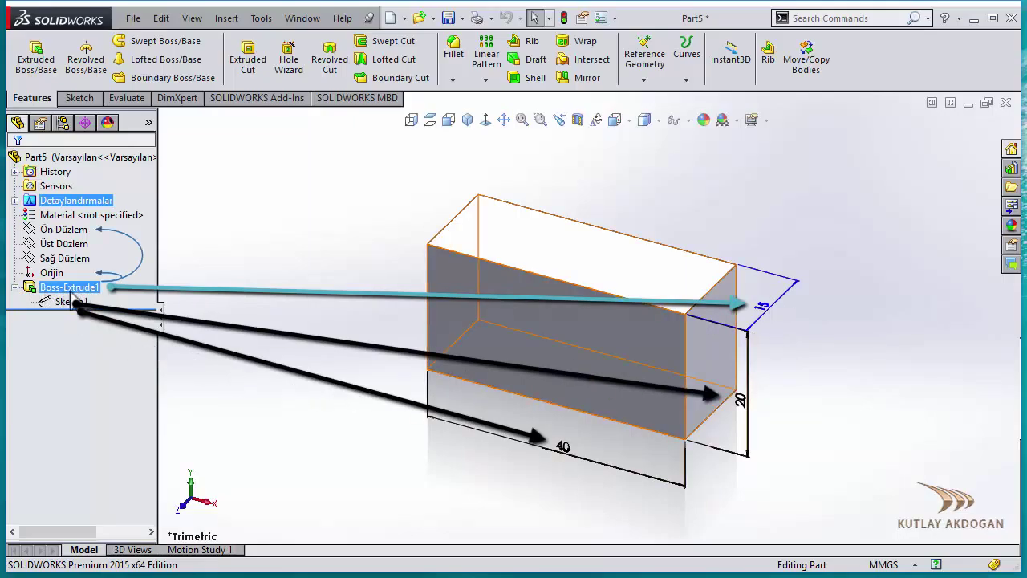
{"action": "left_click", "coordinate": [870, 393]}
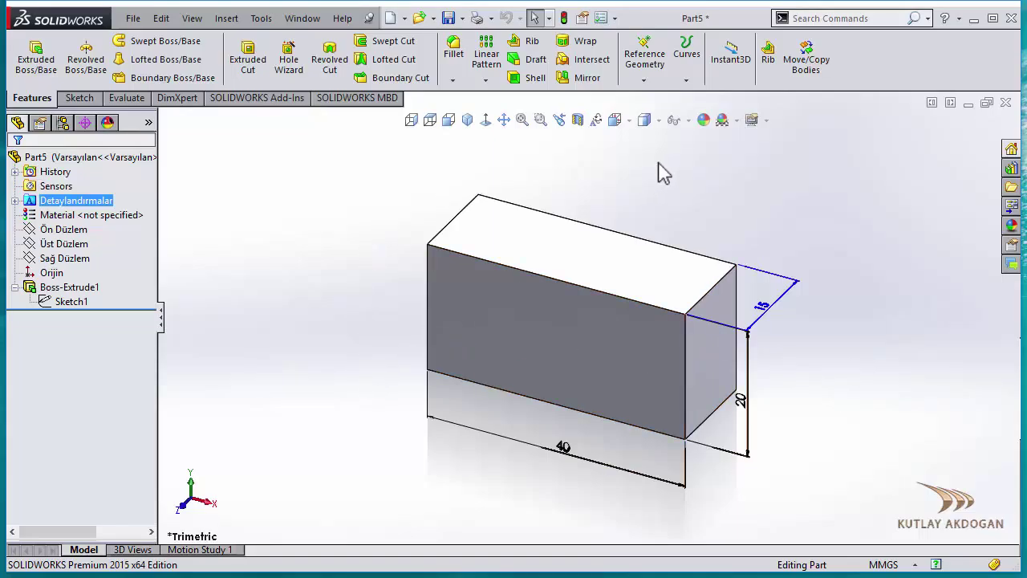
- Create a new part and start a sketch on Sağ Düzlem, viewed normal to it
{"action": "left_click", "coordinate": [392, 19]}
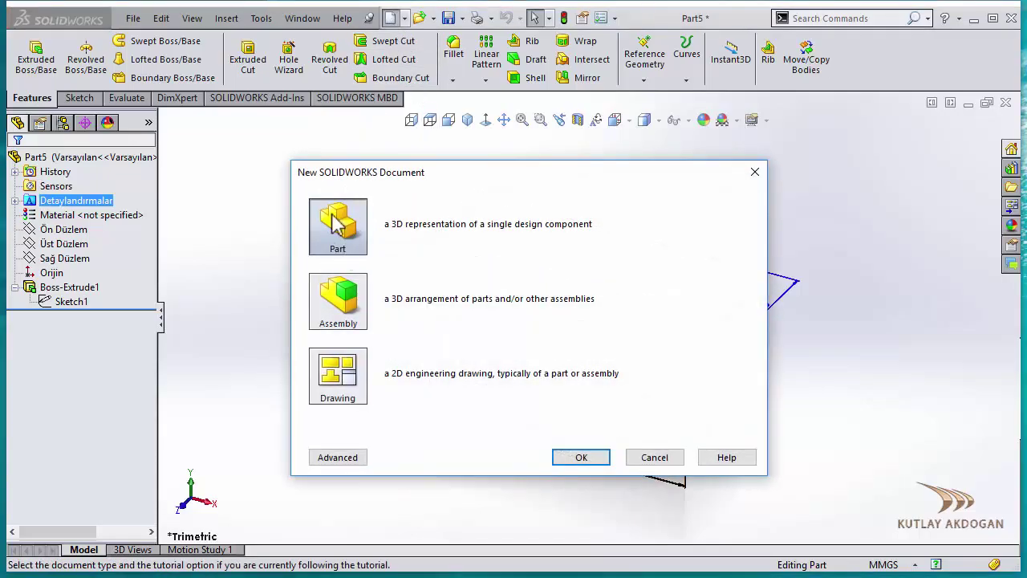
{"action": "left_click", "coordinate": [583, 466]}
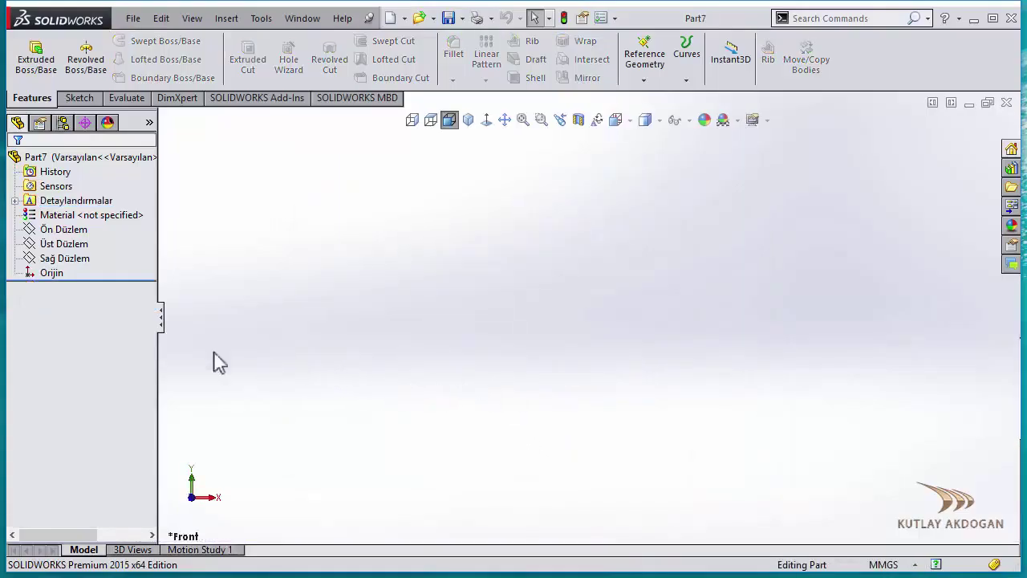
{"action": "left_click", "coordinate": [64, 258]}
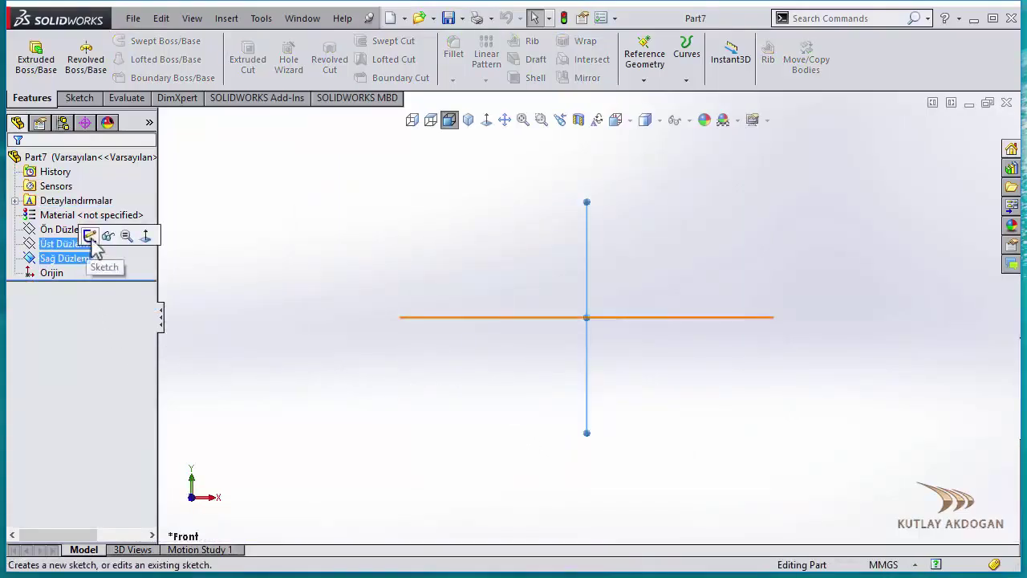
{"action": "left_click", "coordinate": [64, 243], "text": "ctrl"}
{"action": "key", "text": "ctrl+8"}
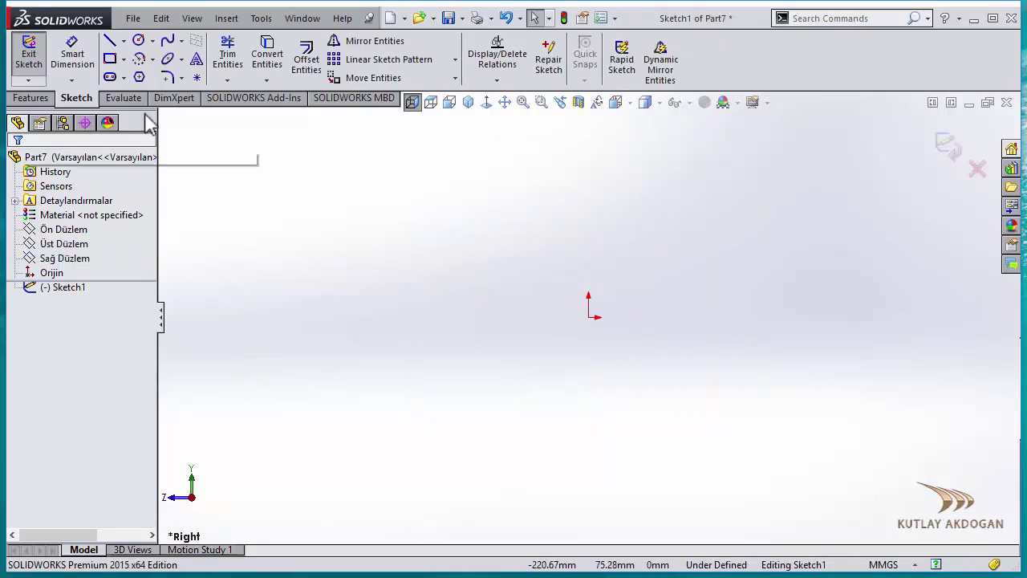
- Draw a closed eight-line stepped outline starting and ending at the origin, then fit the view
{"action": "left_click", "coordinate": [111, 40]}
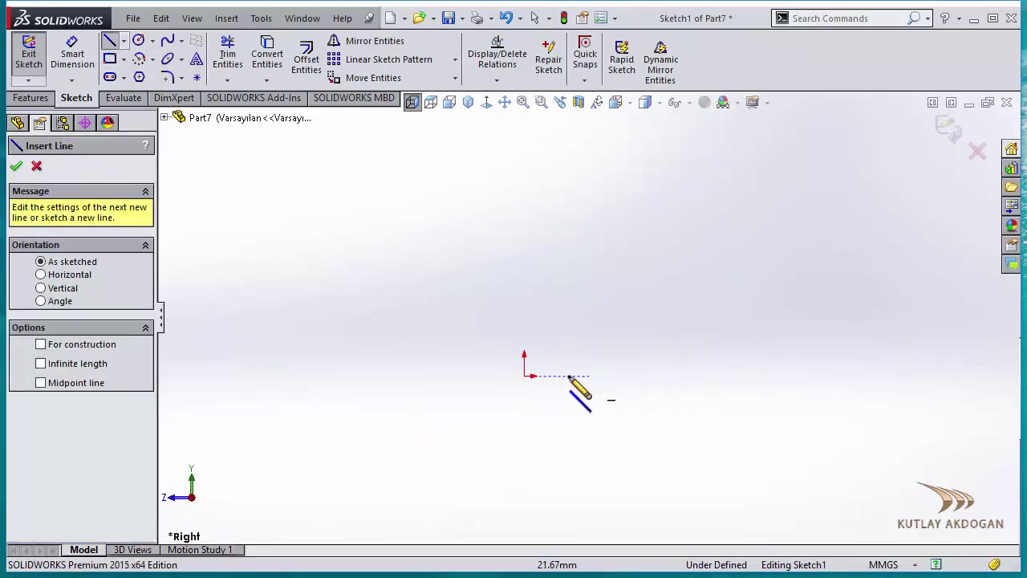
{"action": "left_click", "coordinate": [529, 375]}
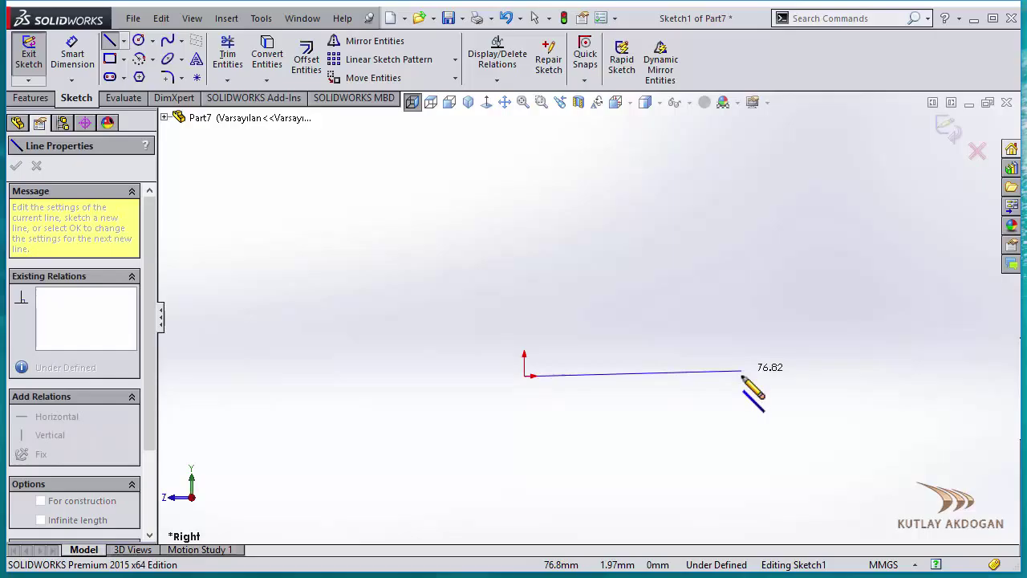
{"action": "left_click", "coordinate": [742, 376]}
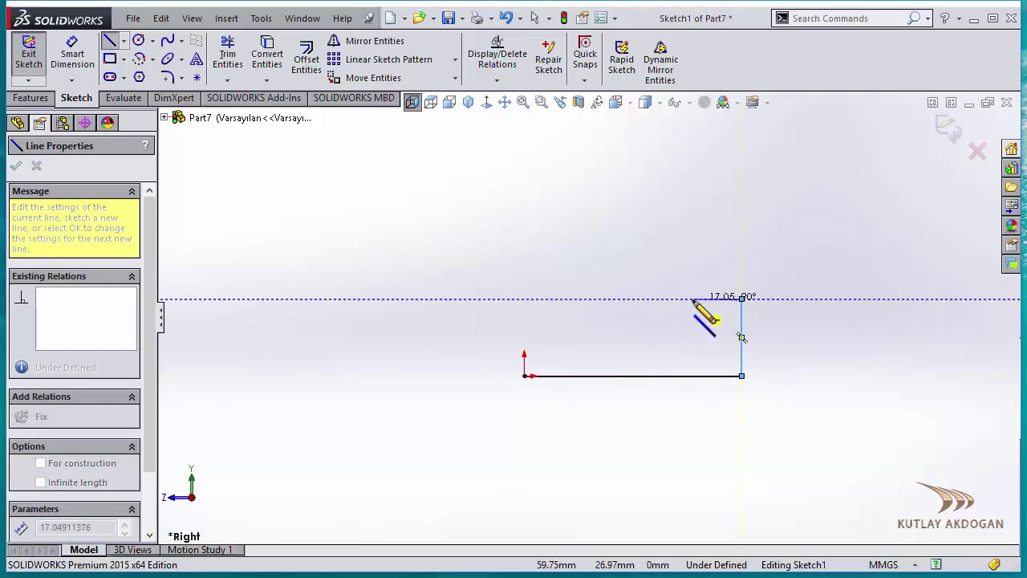
{"action": "left_click", "coordinate": [742, 299]}
{"action": "left_click", "coordinate": [682, 299]}
{"action": "left_click", "coordinate": [682, 209]}
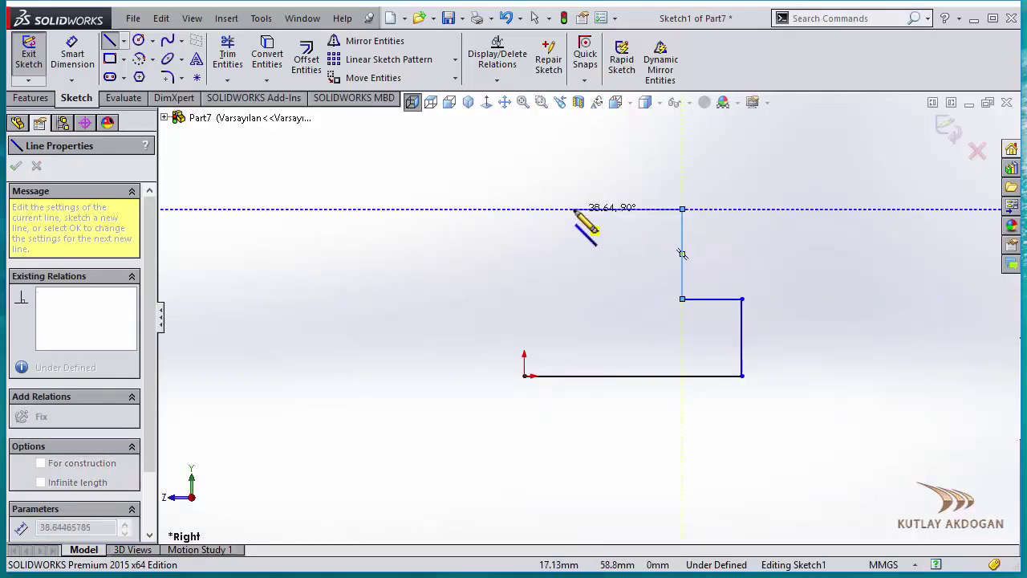
{"action": "left_click", "coordinate": [577, 299]}
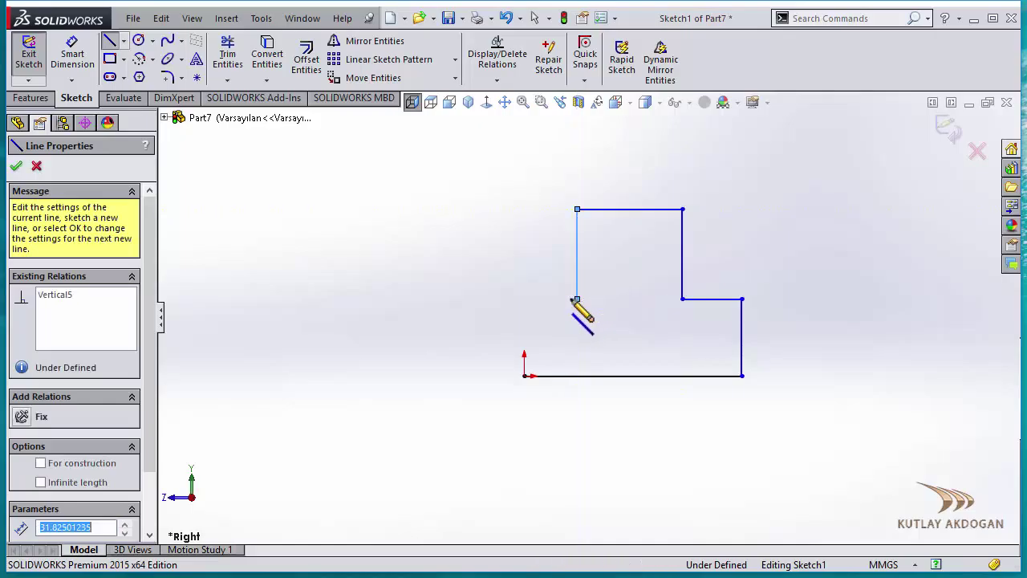
{"action": "left_click", "coordinate": [524, 299]}
{"action": "left_click", "coordinate": [525, 376]}
{"action": "right_click", "coordinate": [528, 378]}
{"action": "left_click", "coordinate": [566, 386]}
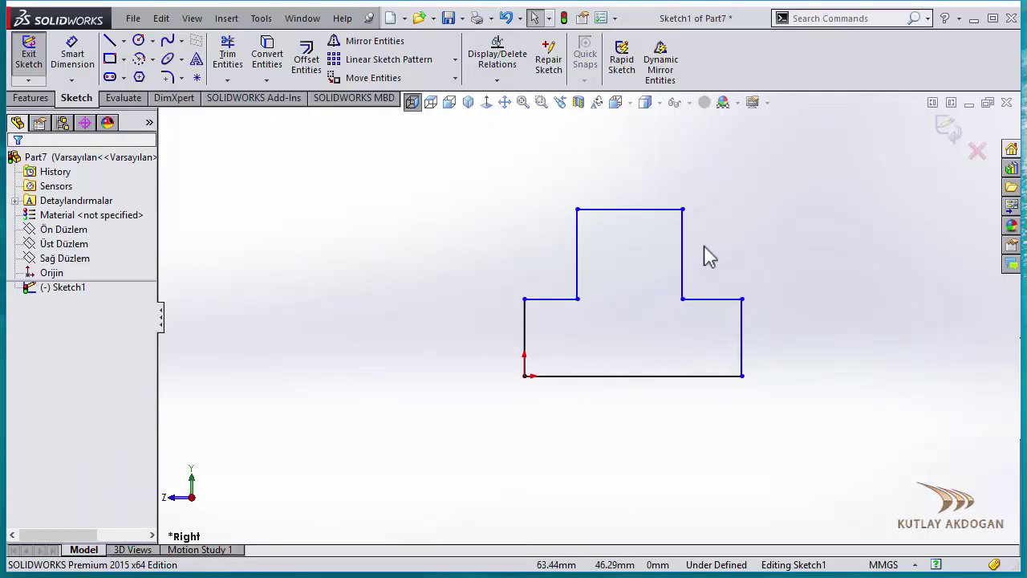
{"action": "key", "text": "f"}
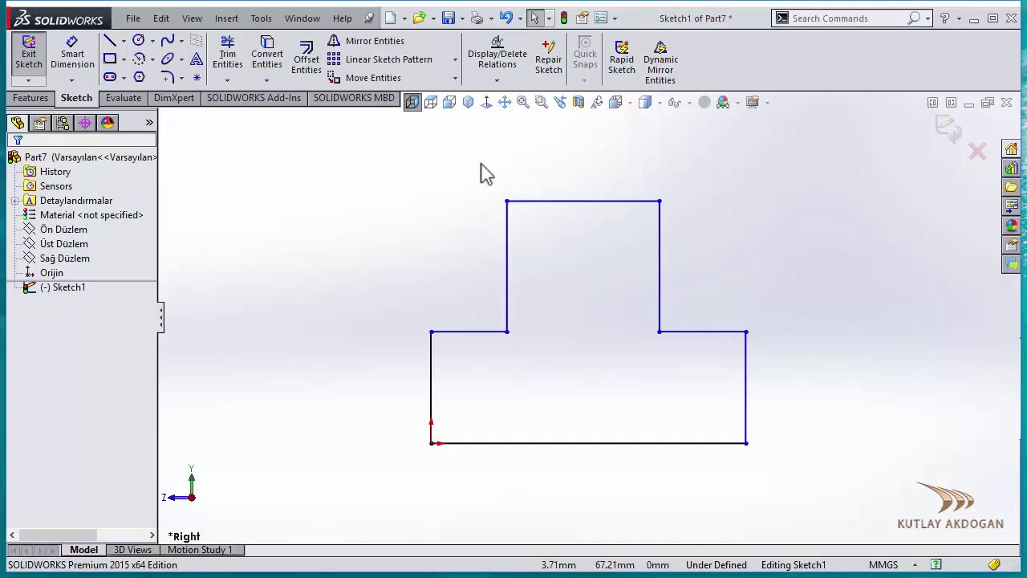
- Add an Equal relation between the outline's left and right outer sides
{"action": "left_click", "coordinate": [498, 81]}
{"action": "left_click", "coordinate": [502, 112]}
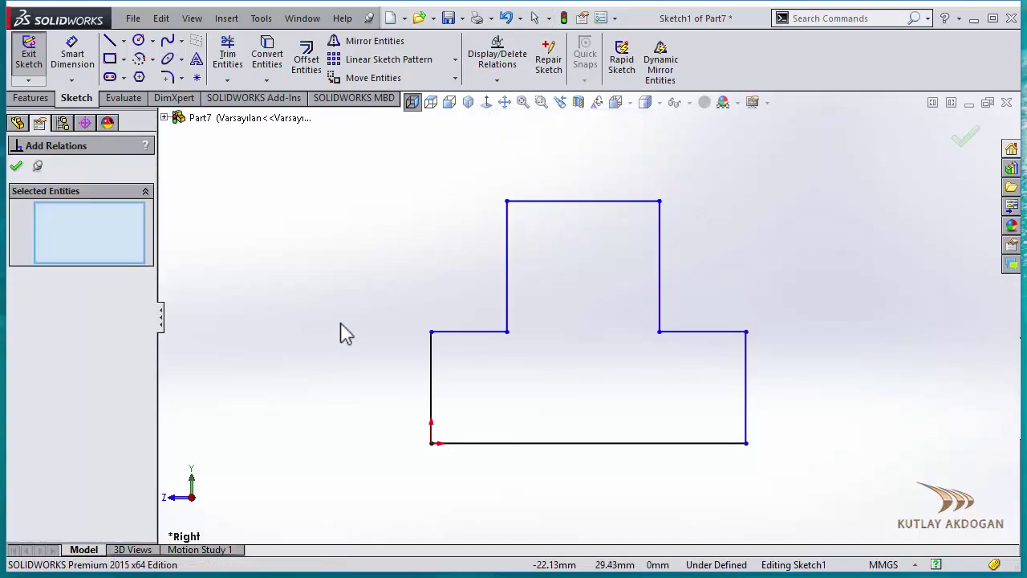
{"action": "left_click", "coordinate": [745, 379]}
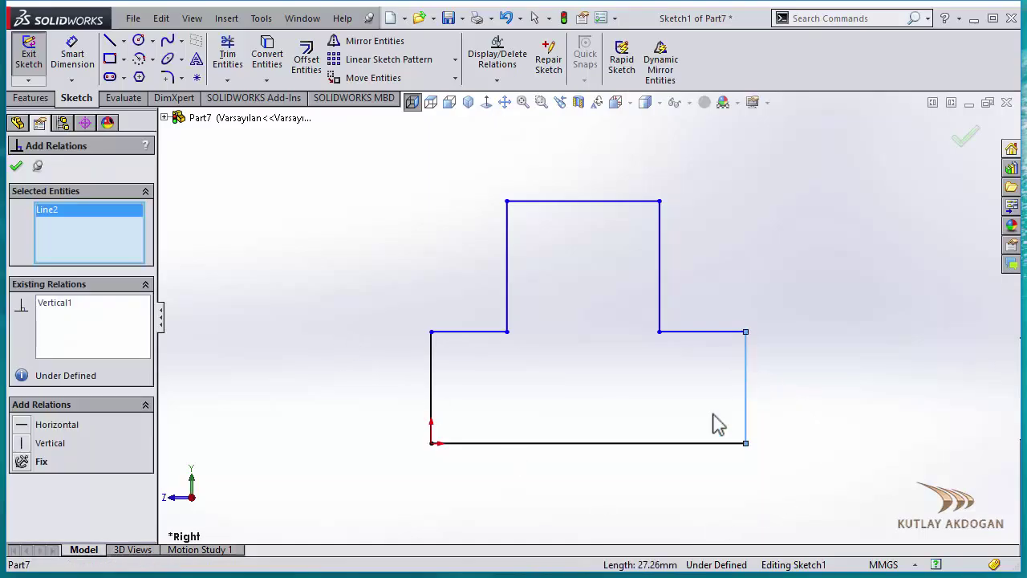
{"action": "left_click", "coordinate": [431, 386]}
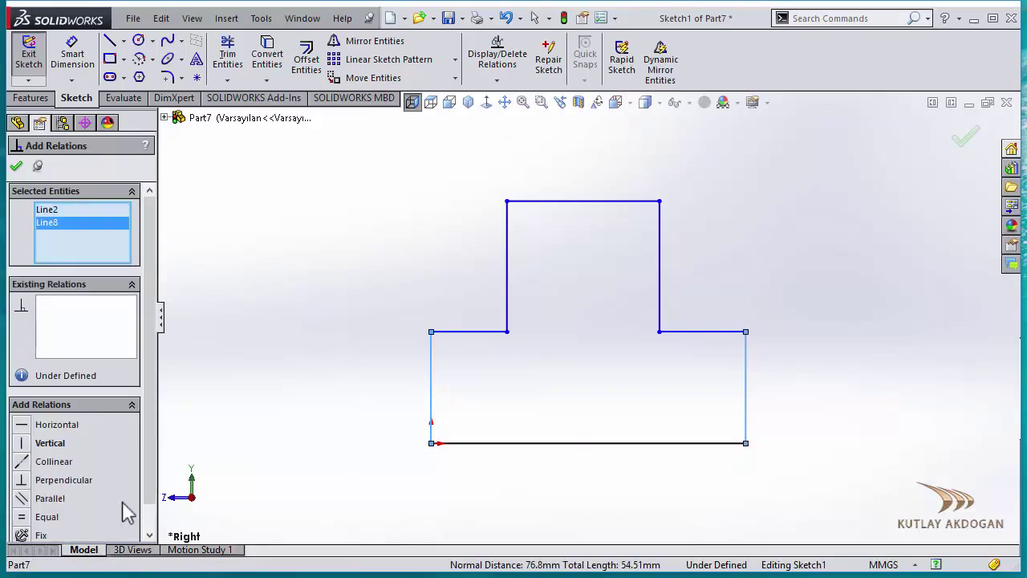
{"action": "left_click", "coordinate": [21, 519]}
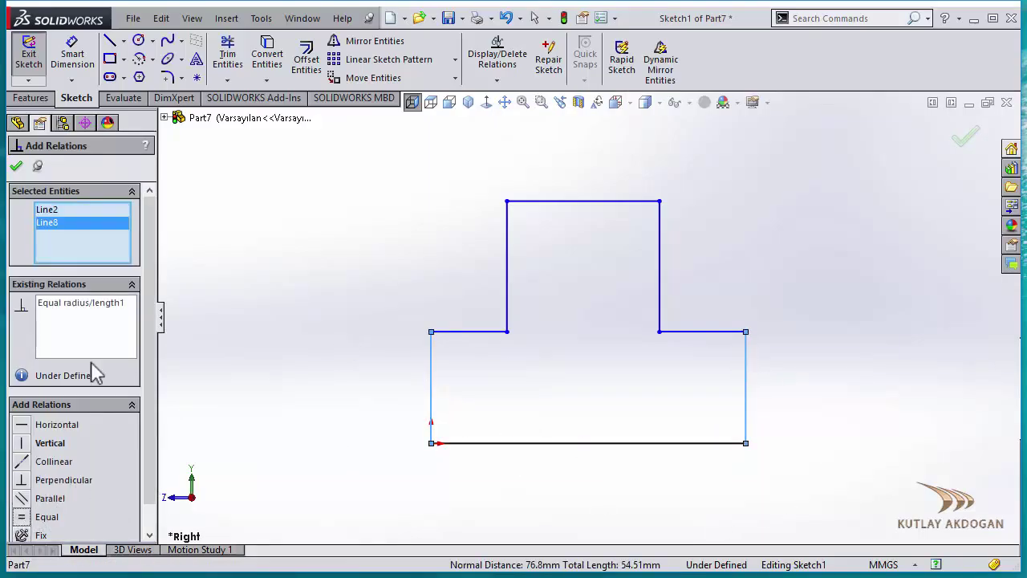
- Make the raised step's two vertical sides equal length
{"action": "right_click", "coordinate": [81, 242]}
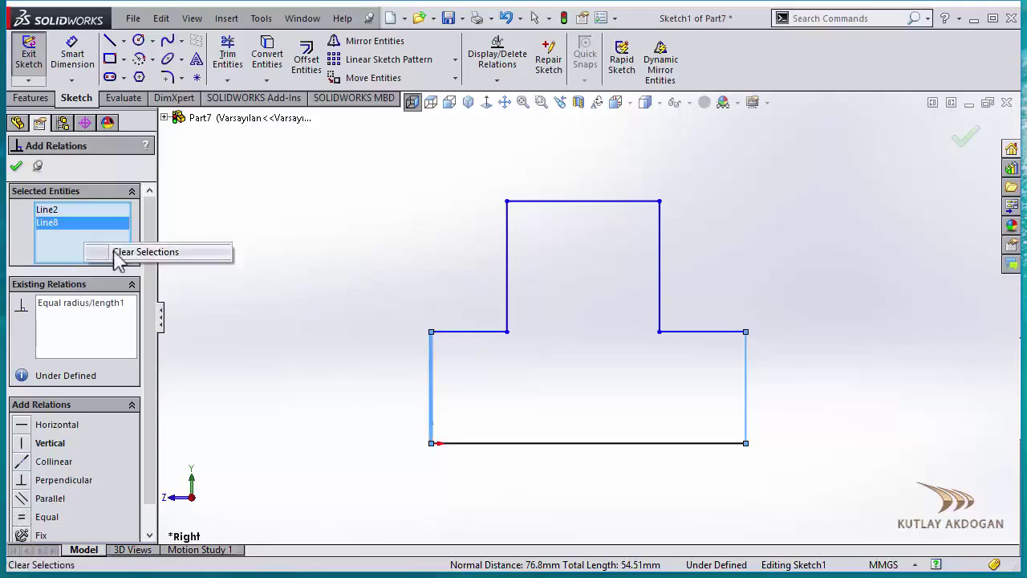
{"action": "left_click", "coordinate": [116, 252]}
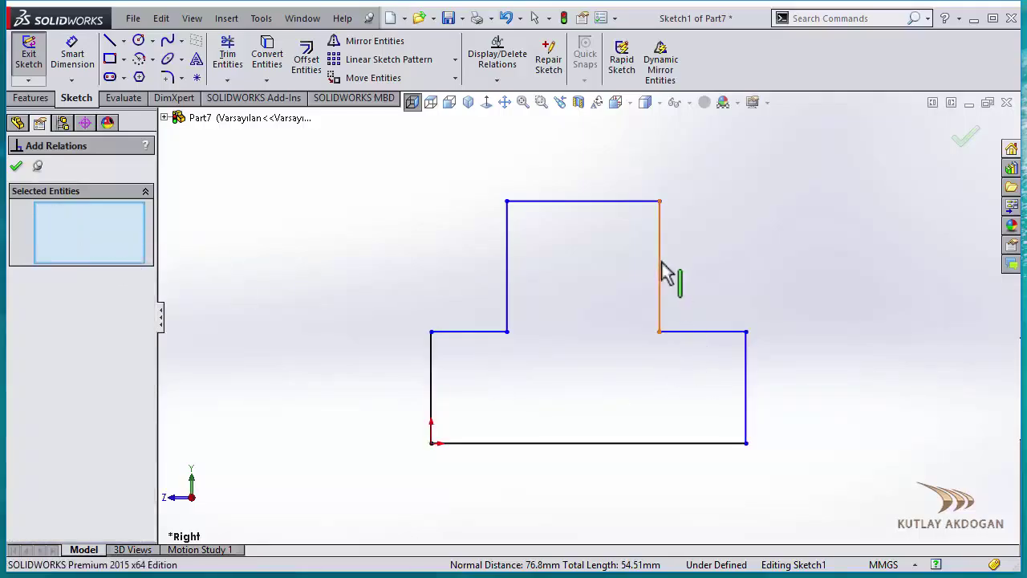
{"action": "left_click", "coordinate": [662, 276]}
{"action": "left_click", "coordinate": [508, 271]}
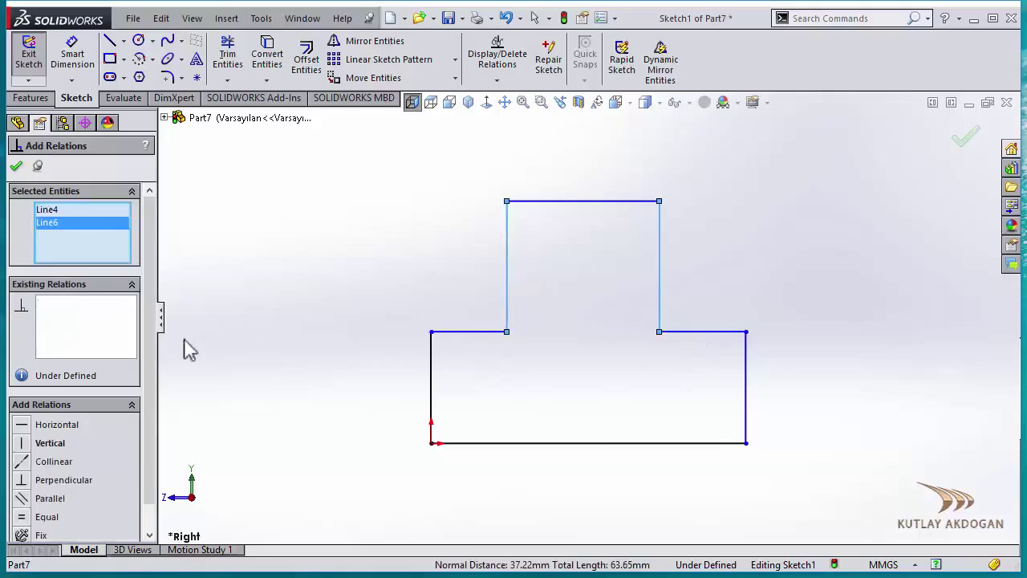
{"action": "left_click", "coordinate": [25, 519]}
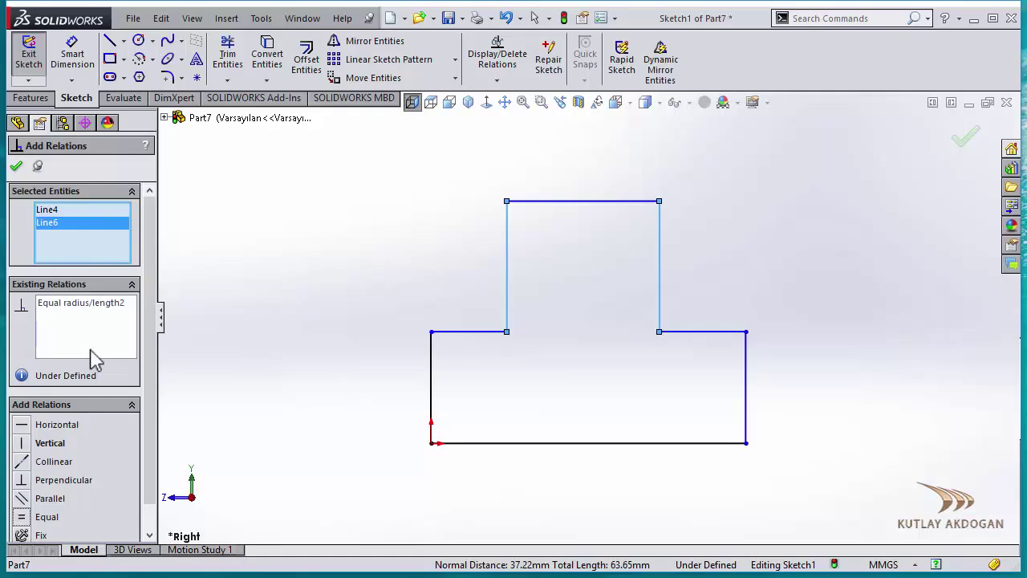
- Make the two lower horizontal ledges equal length and close Add Relations
{"action": "right_click", "coordinate": [88, 255]}
{"action": "left_click", "coordinate": [140, 239]}
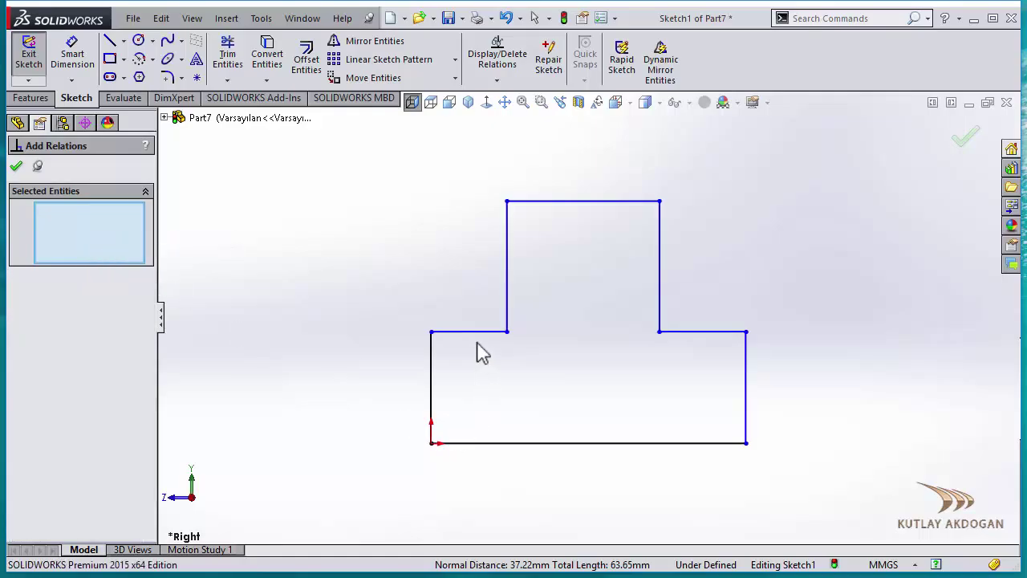
{"action": "left_click", "coordinate": [484, 332]}
{"action": "left_click", "coordinate": [710, 332]}
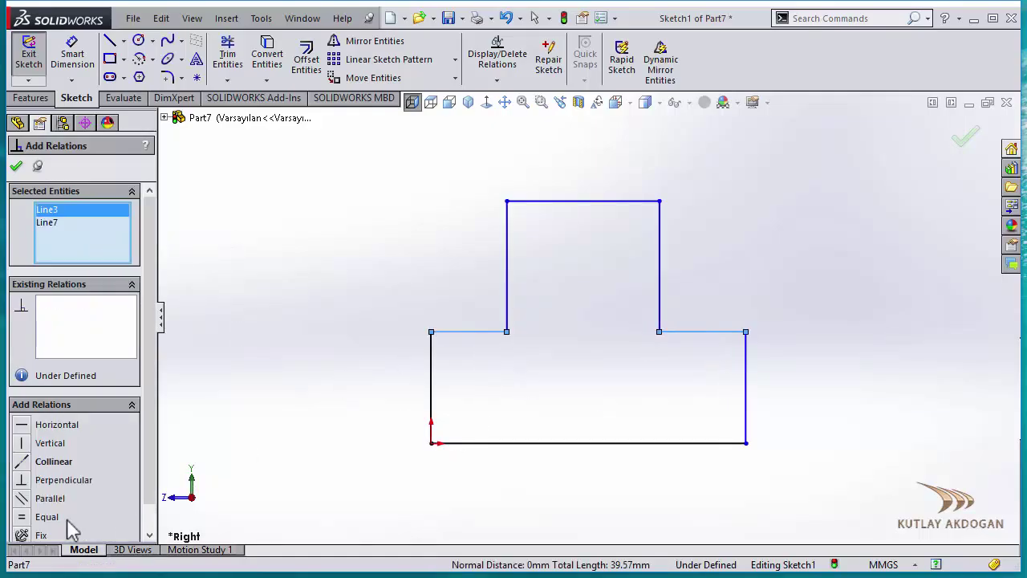
{"action": "left_click", "coordinate": [26, 519]}
{"action": "left_click", "coordinate": [16, 166]}
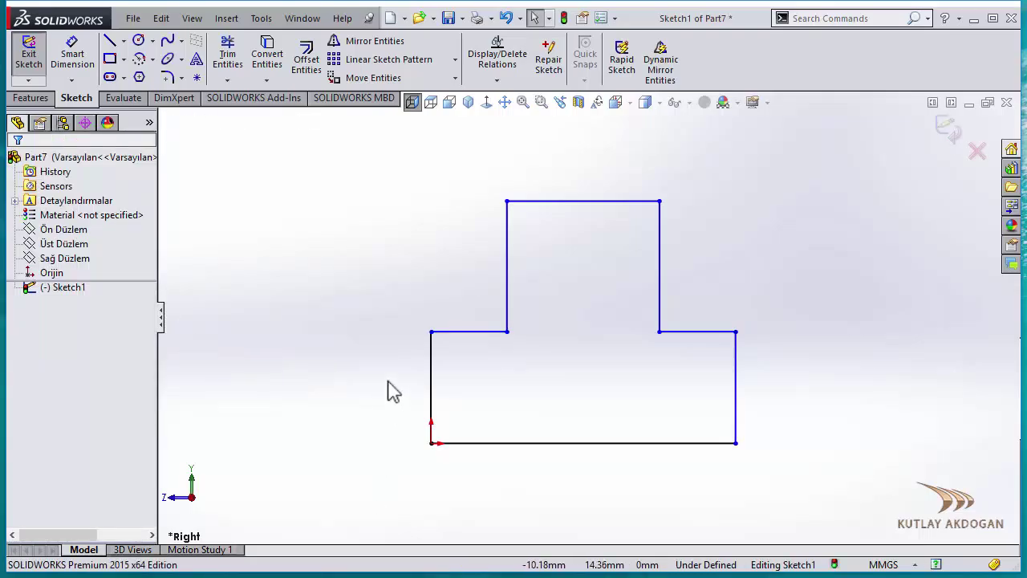
- Dimension the bottom line to 80 and the base's right edge to 20
{"action": "key", "text": "z"}
{"action": "left_click", "coordinate": [83, 64]}
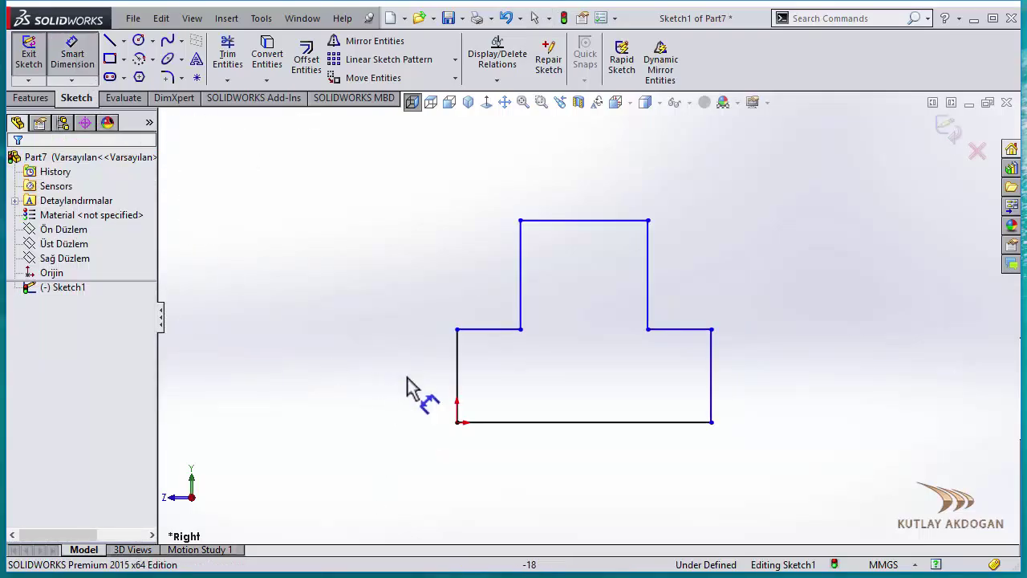
{"action": "left_click", "coordinate": [593, 423]}
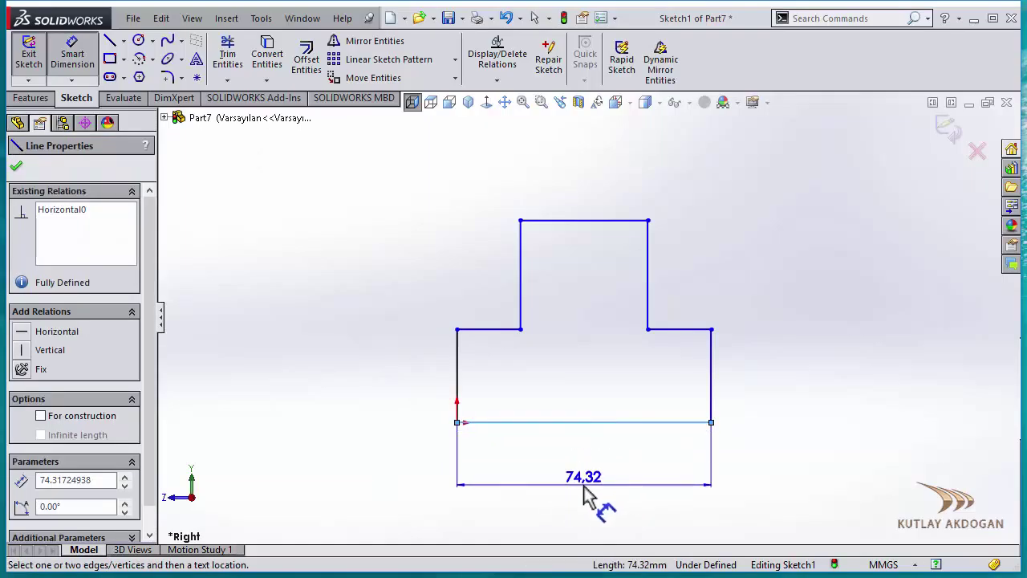
{"action": "left_click", "coordinate": [588, 491]}
{"action": "type", "text": "80"}
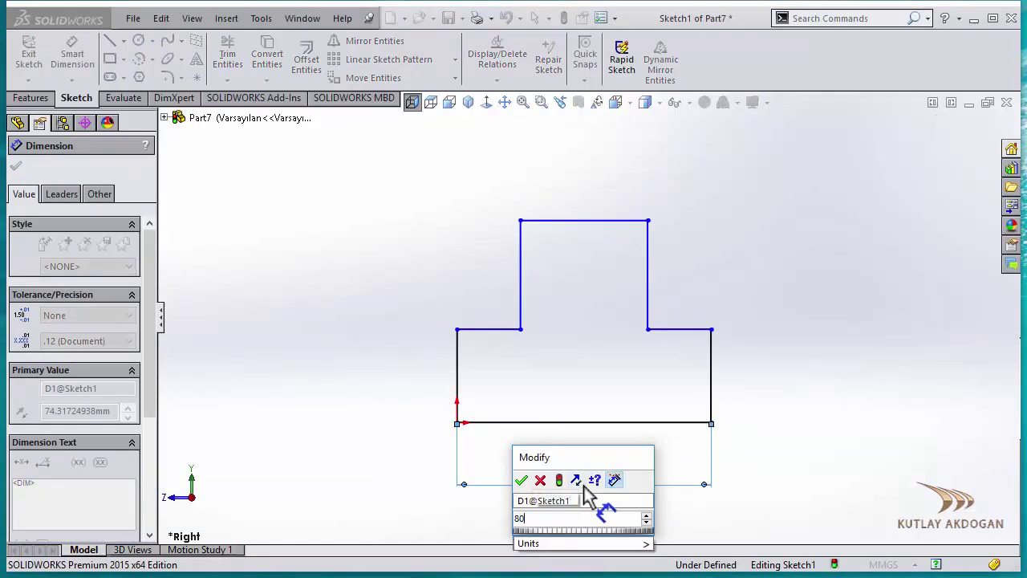
{"action": "key", "text": "Return"}
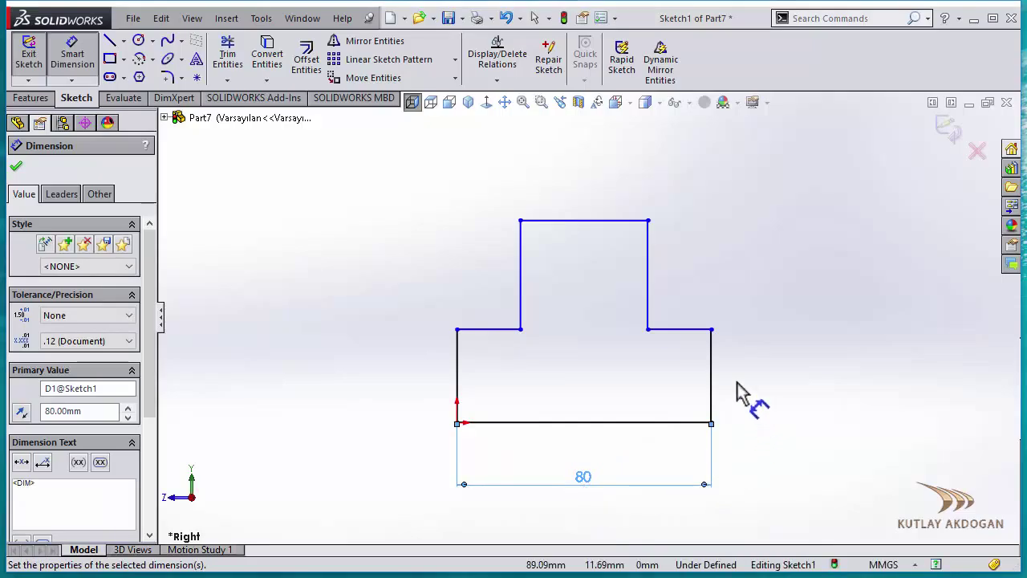
{"action": "left_click", "coordinate": [712, 384]}
{"action": "left_click", "coordinate": [762, 393]}
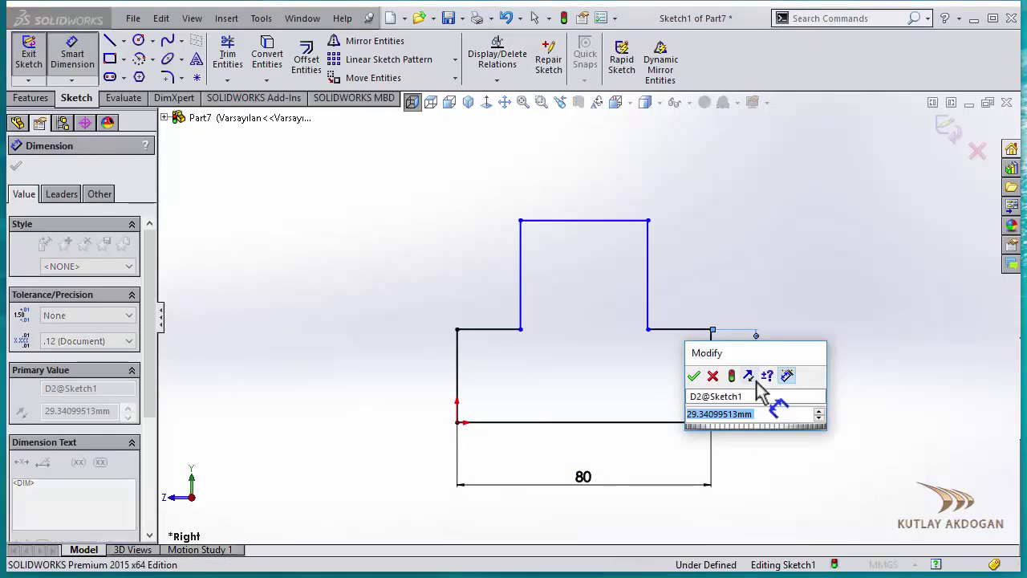
{"action": "type", "text": "20"}
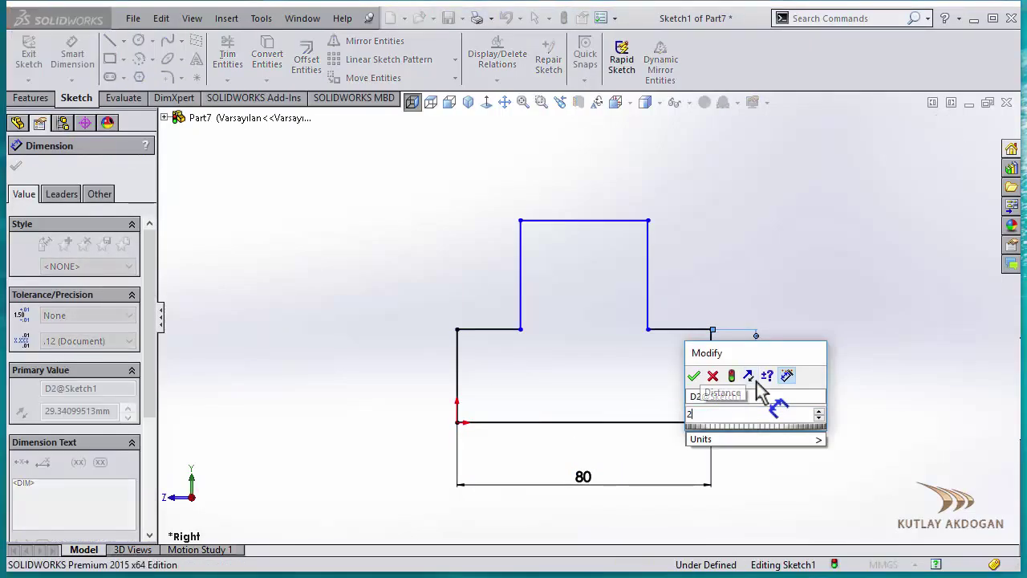
{"action": "key", "text": "Return"}
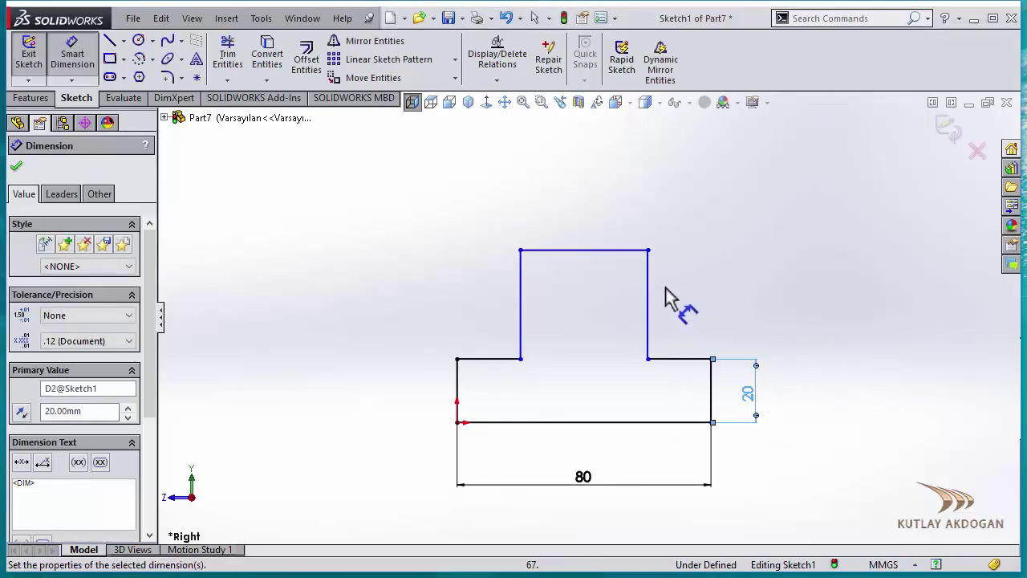
- Dimension the upper block's height to 40 and top width to 40, then reposition the height dimension
{"action": "left_click", "coordinate": [648, 293]}
{"action": "left_click", "coordinate": [787, 306]}
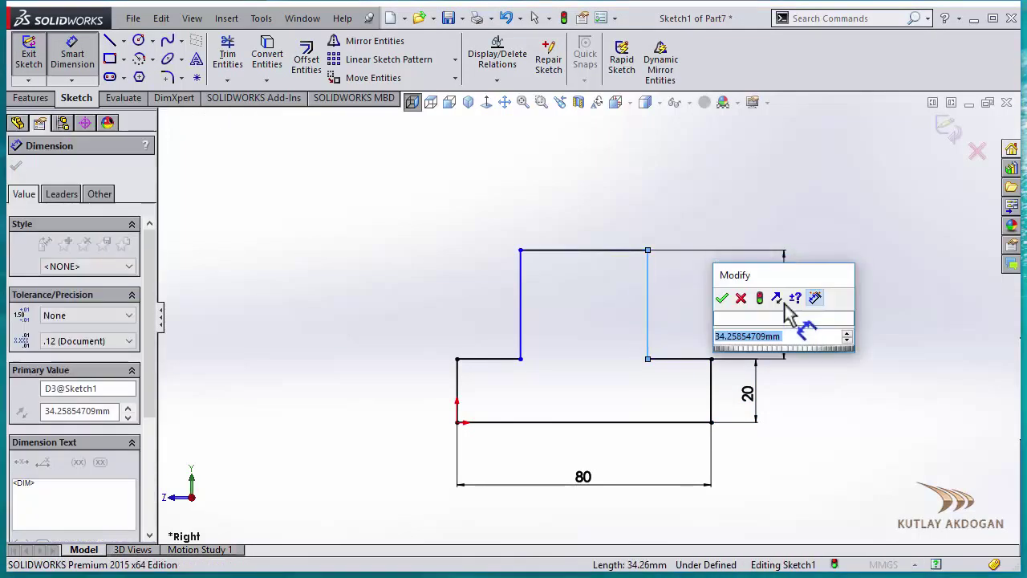
{"action": "type", "text": "40"}
{"action": "key", "text": "Return"}
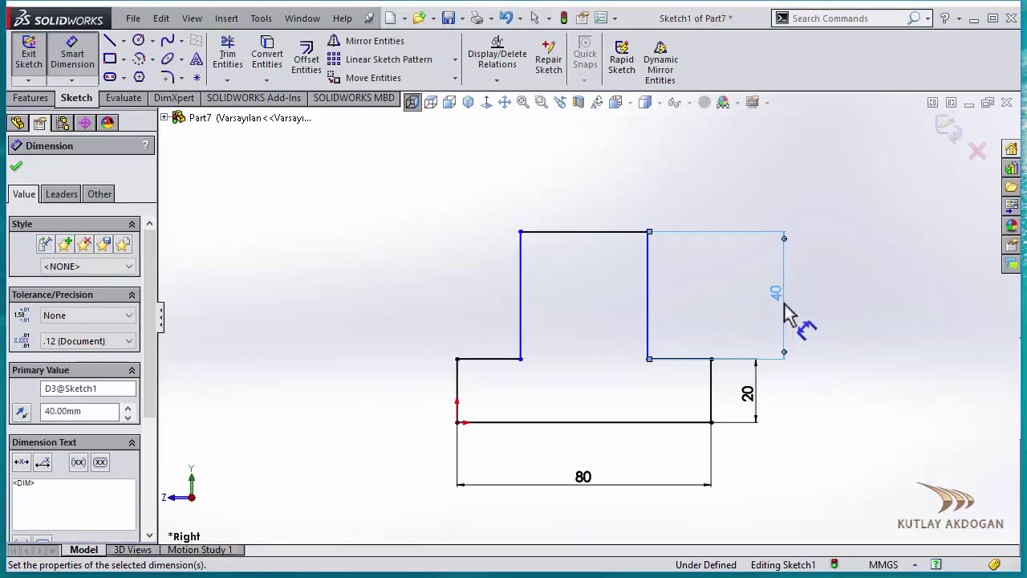
{"action": "left_click", "coordinate": [597, 232]}
{"action": "left_click", "coordinate": [594, 211]}
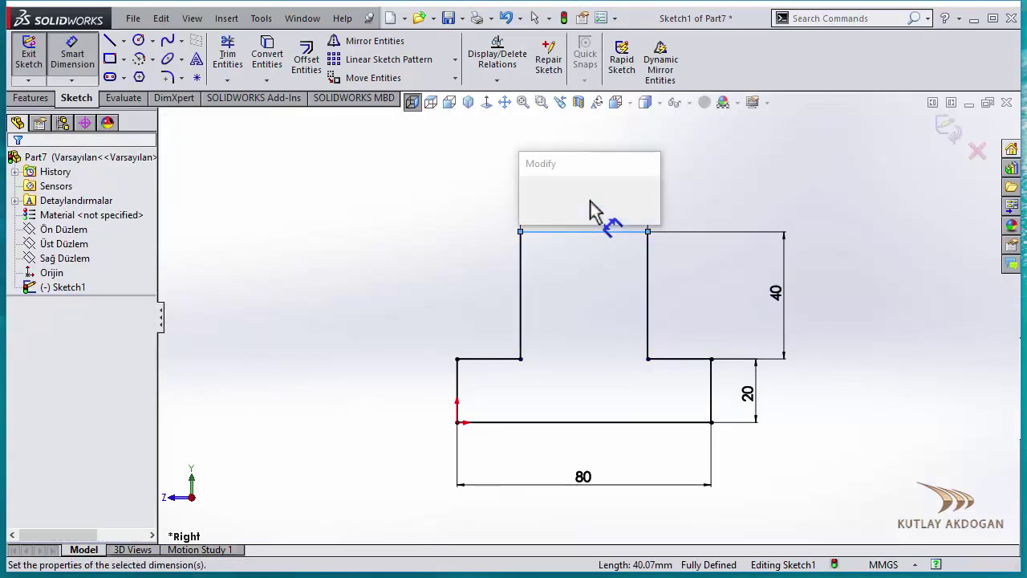
{"action": "key", "text": "Return"}
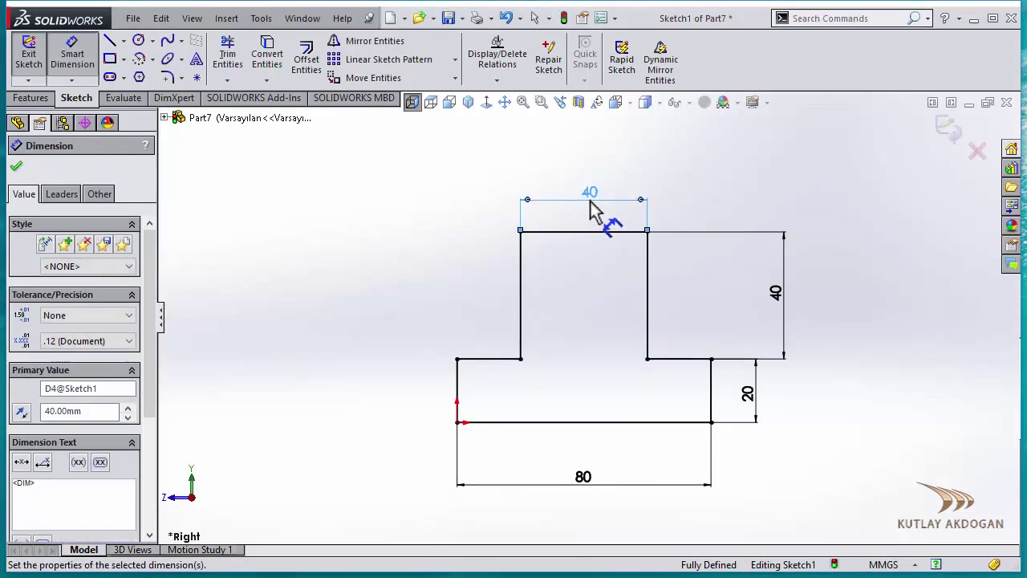
{"action": "right_click", "coordinate": [717, 179]}
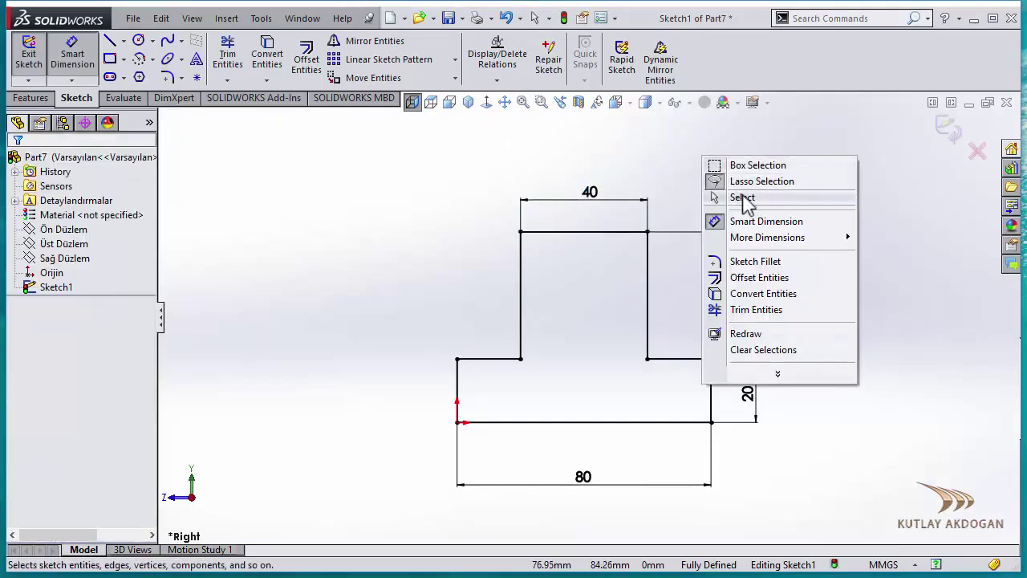
{"action": "left_click", "coordinate": [742, 197]}
{"action": "left_click_drag", "start_coordinate": [779, 291], "coordinate": [762, 297]}
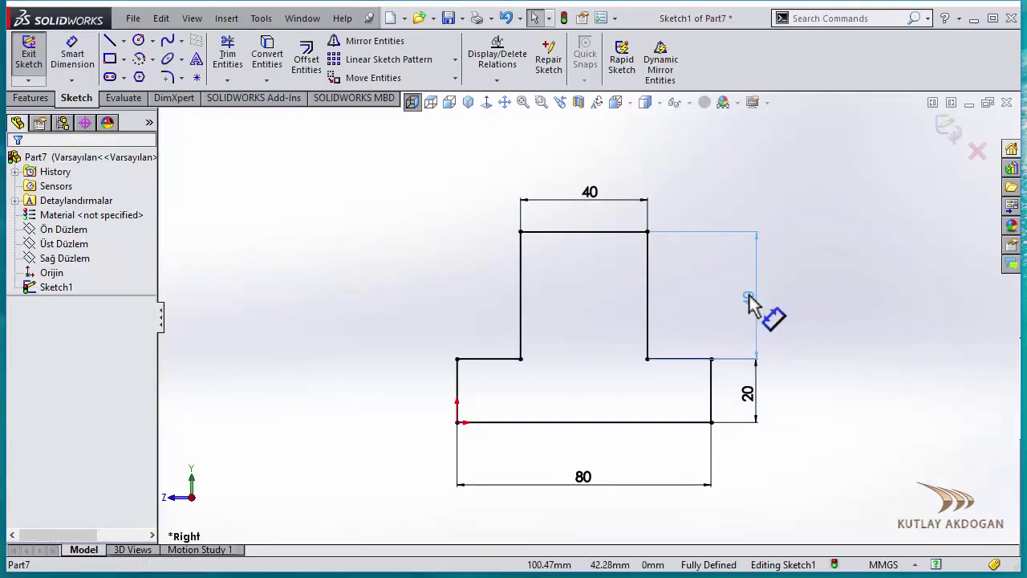
{"action": "left_click", "coordinate": [748, 298]}
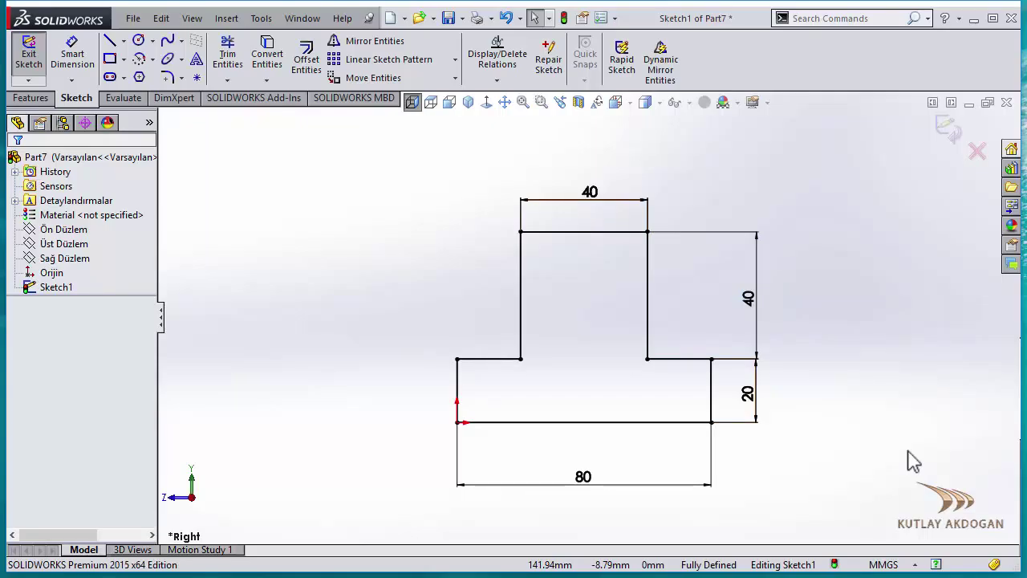
{"action": "left_click", "coordinate": [47, 97]}
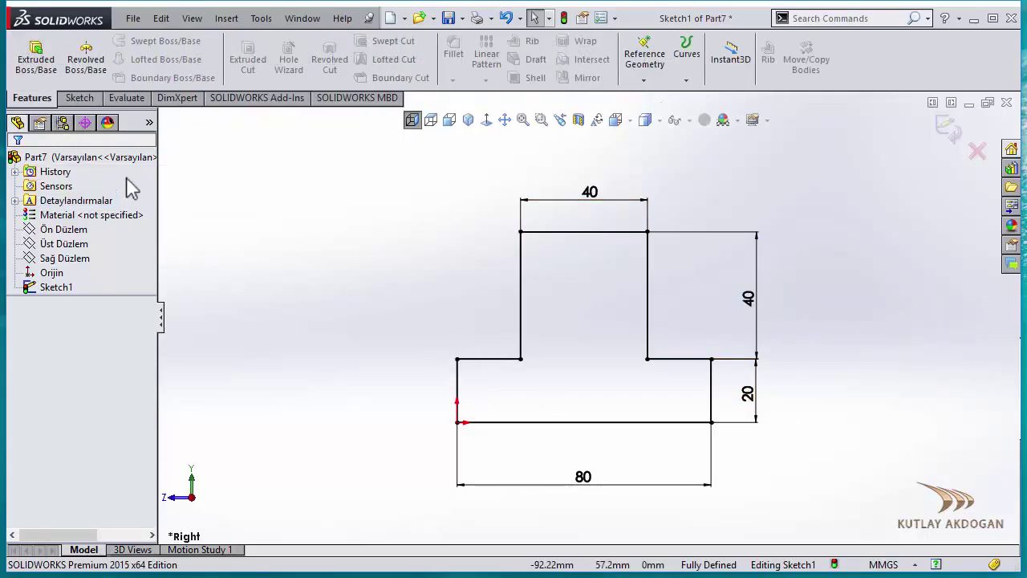
- Extrude the stepped sketch 40 mm in the reversed direction, then view it isometric and fitted
{"action": "left_click", "coordinate": [30, 66]}
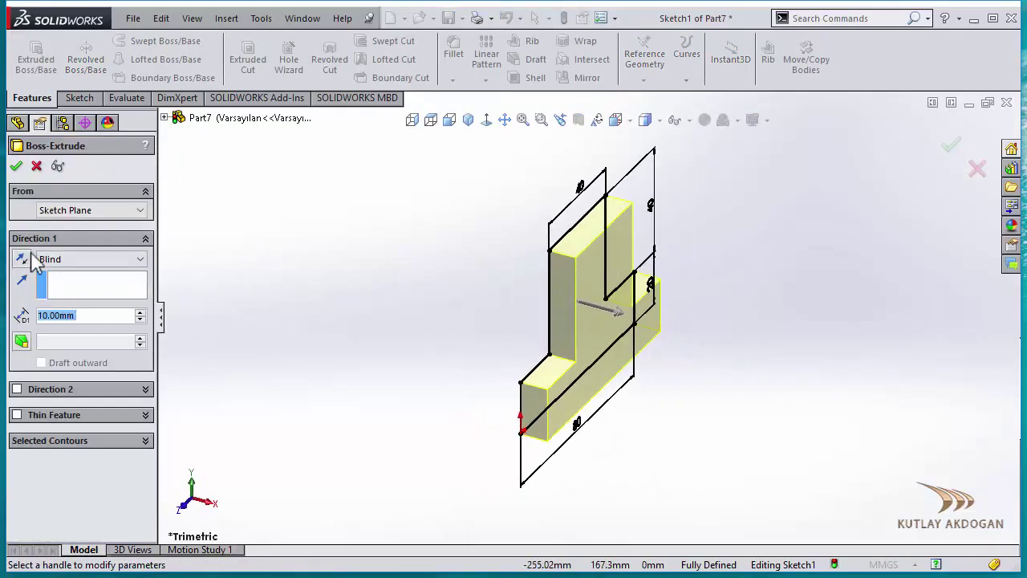
{"action": "left_click", "coordinate": [22, 258]}
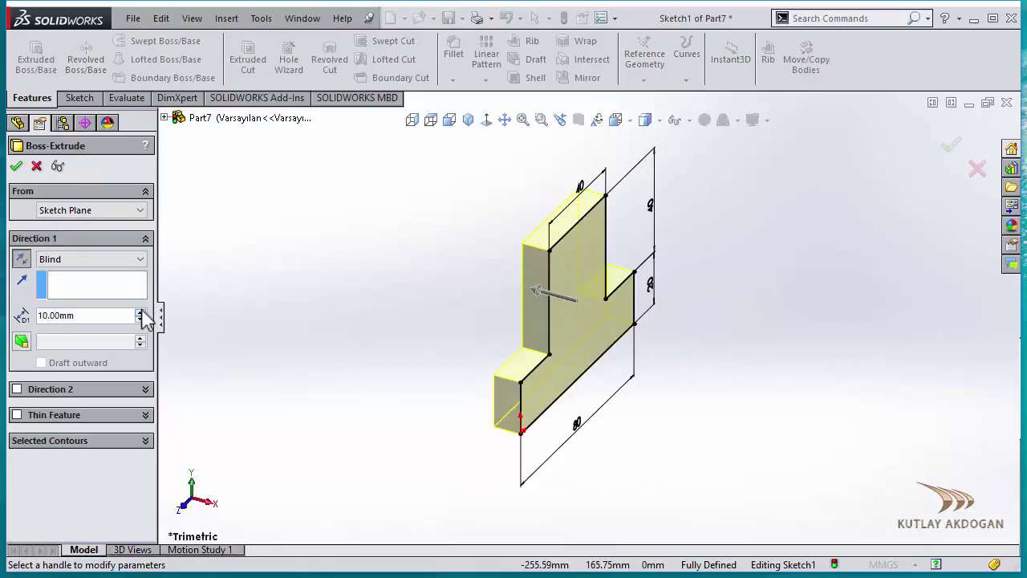
{"action": "left_click", "coordinate": [140, 312]}
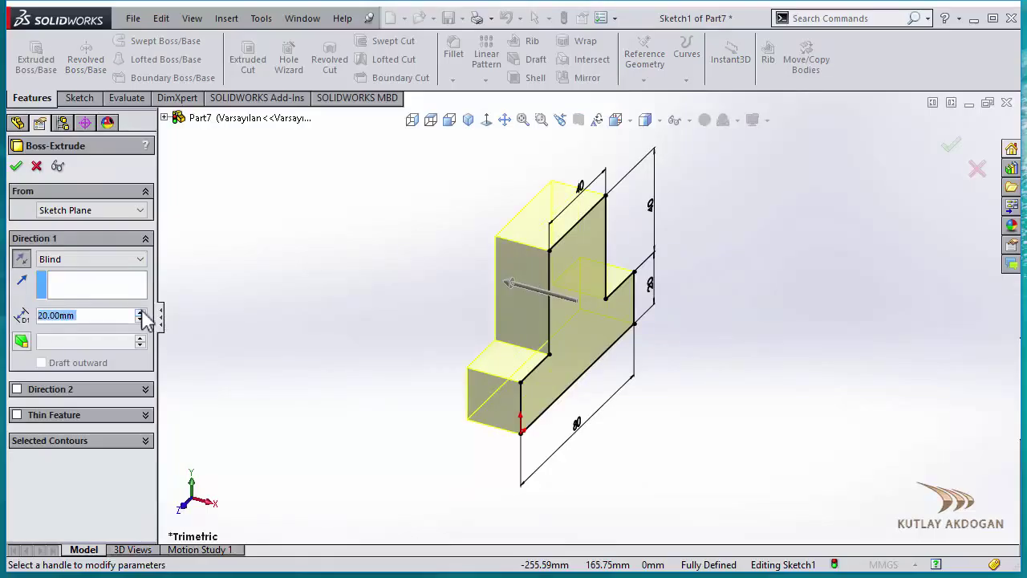
{"action": "left_click", "coordinate": [140, 312]}
{"action": "left_click", "coordinate": [140, 313]}
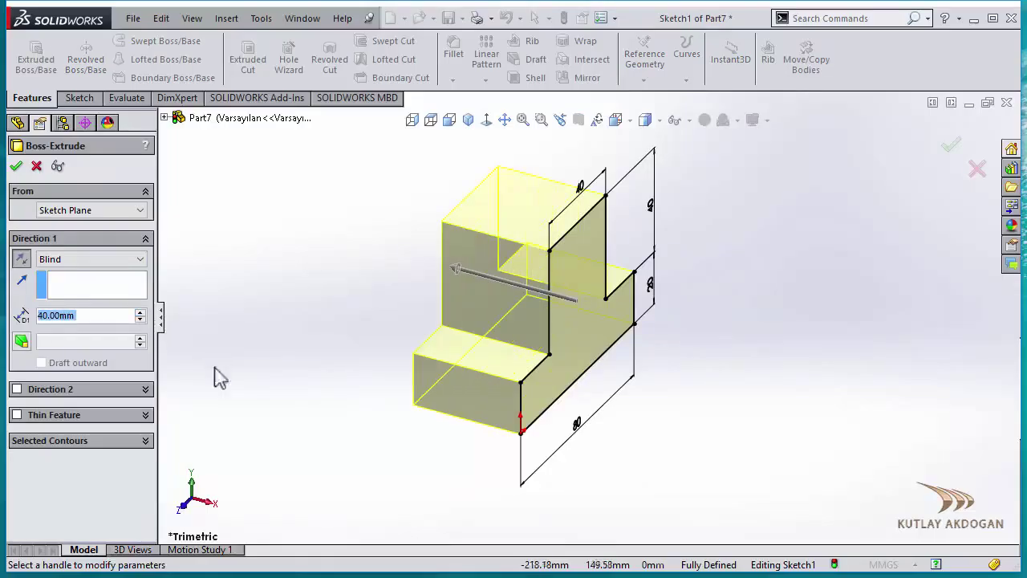
{"action": "left_click", "coordinate": [16, 166]}
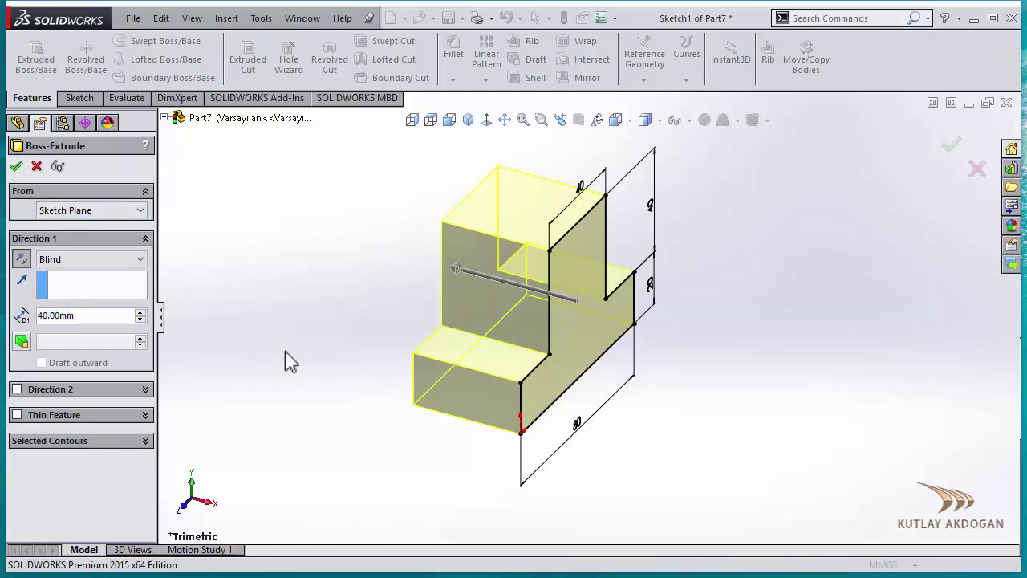
{"action": "left_click", "coordinate": [467, 120]}
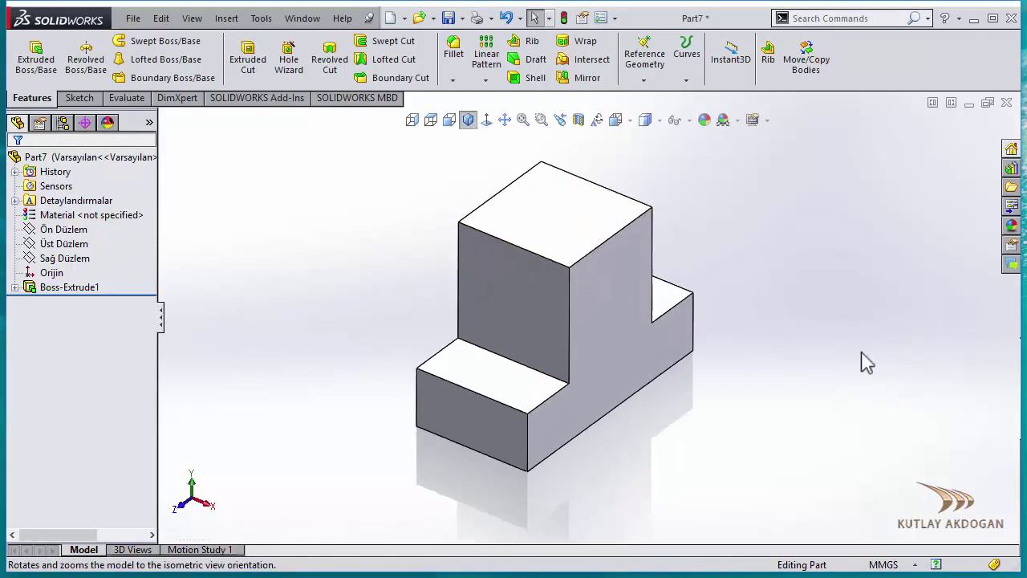
{"action": "key", "text": "f"}
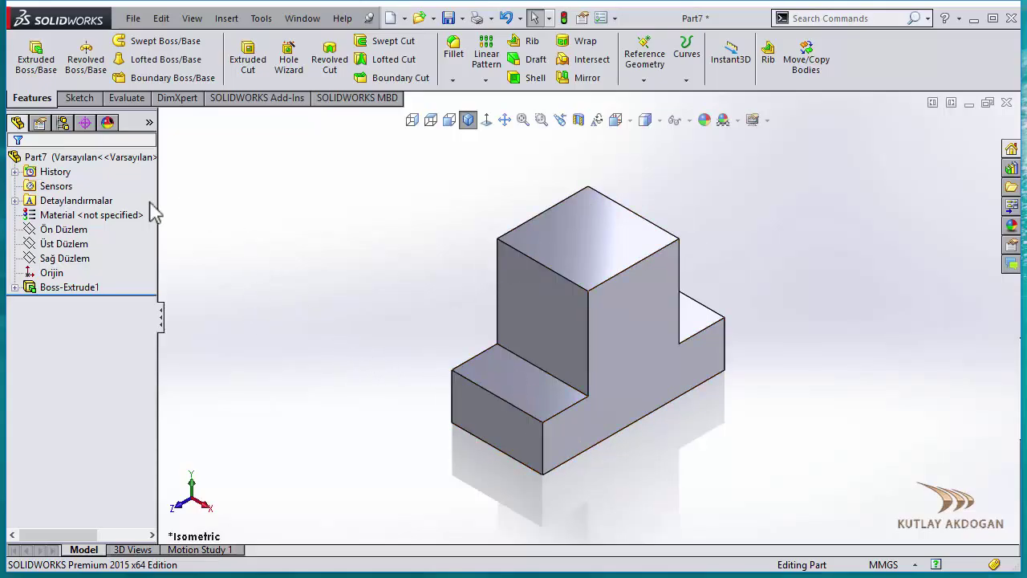
- Show the T-shaped part's feature dimensions via the Detaylandırmalar folder
{"action": "left_click", "coordinate": [80, 202]}
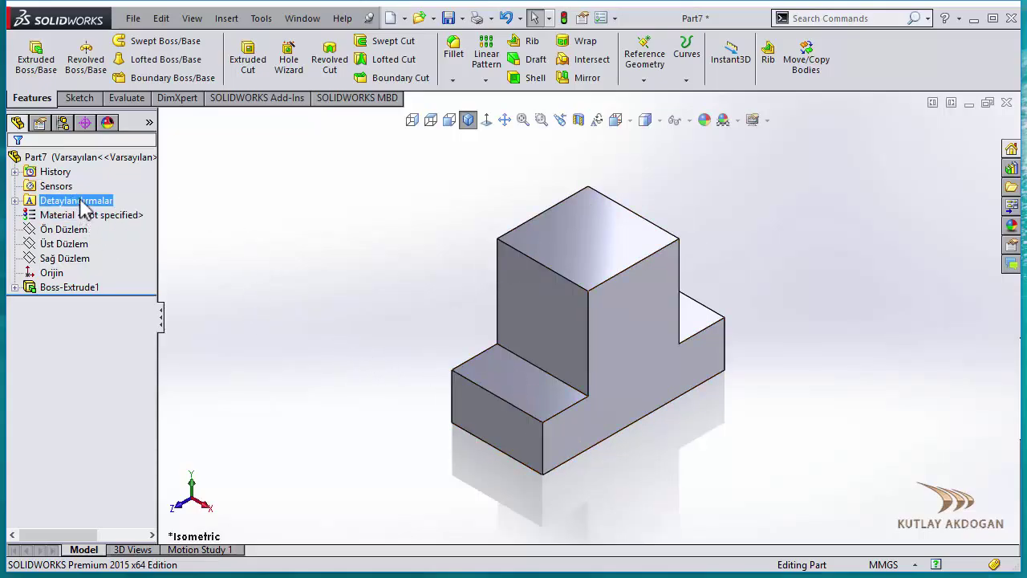
{"action": "right_click", "coordinate": [84, 206]}
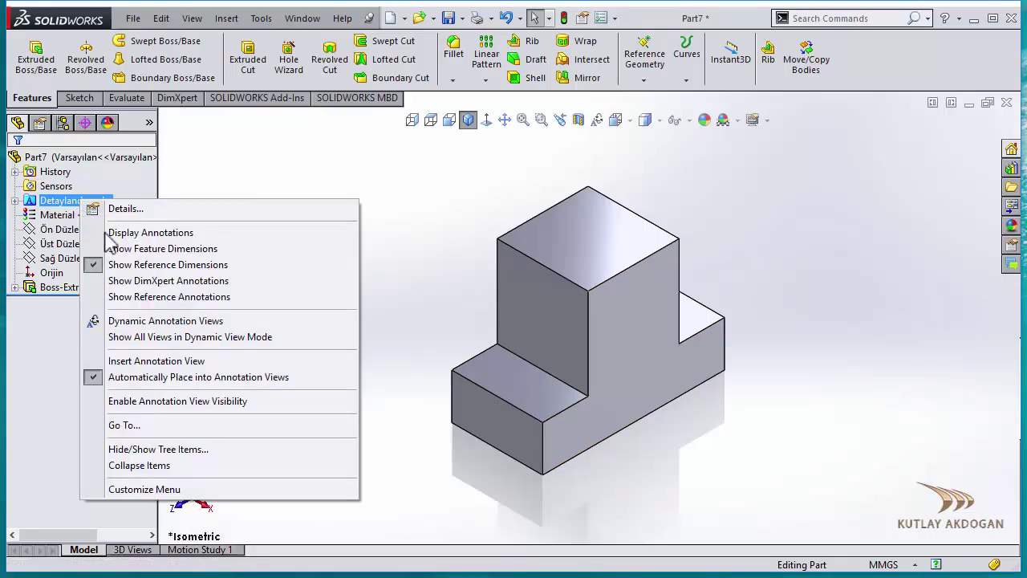
{"action": "left_click", "coordinate": [200, 251]}
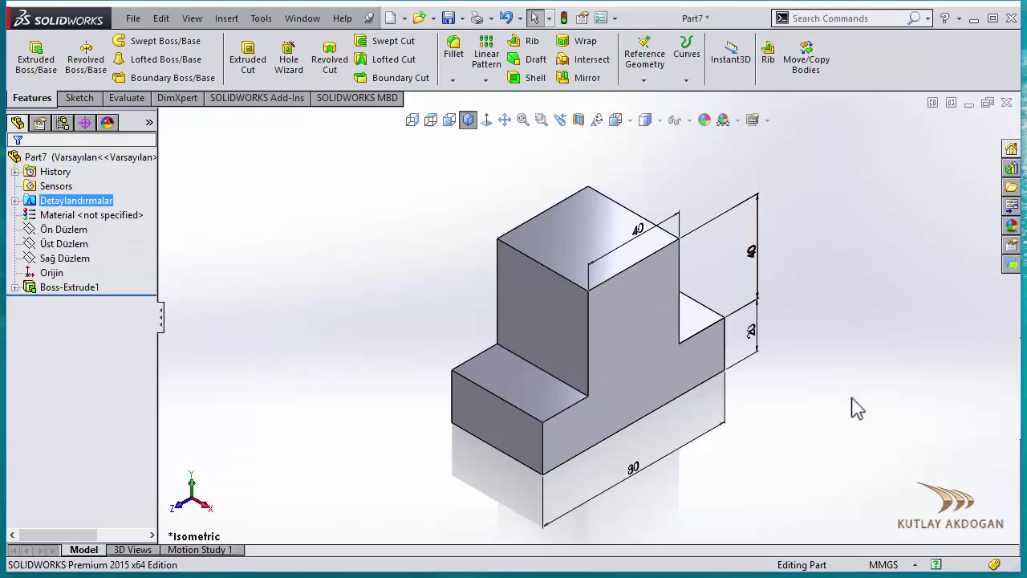
- Return to isometric view and open the 80 dimension's properties, named D1@Sketch1
{"action": "mouse_move", "coordinate": [829, 416]}
{"action": "middle_mouse_down"}
{"action": "mouse_move", "coordinate": [768, 428]}
{"action": "mouse_move", "coordinate": [746, 460]}
{"action": "middle_mouse_up"}
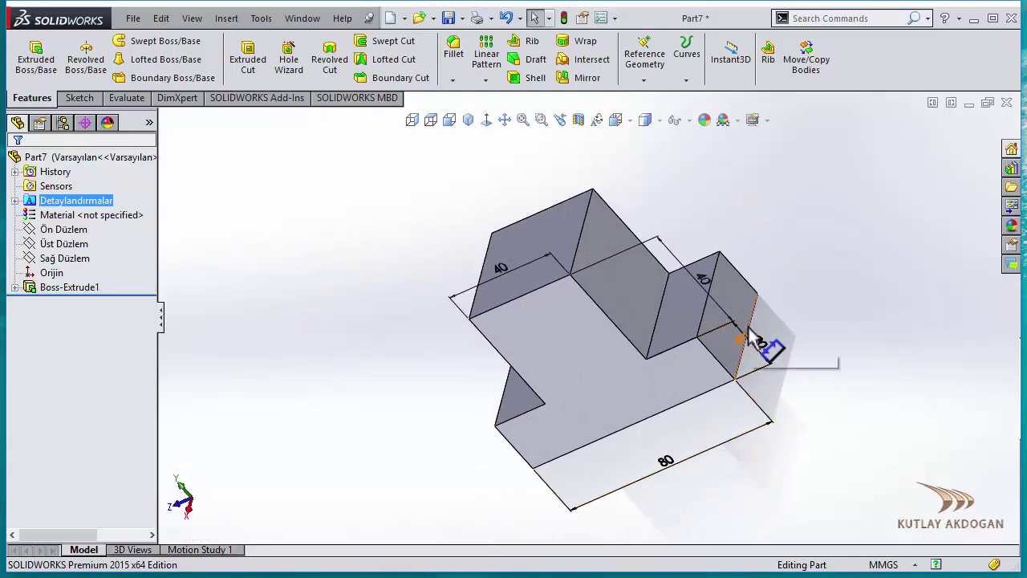
{"action": "left_click", "coordinate": [794, 353]}
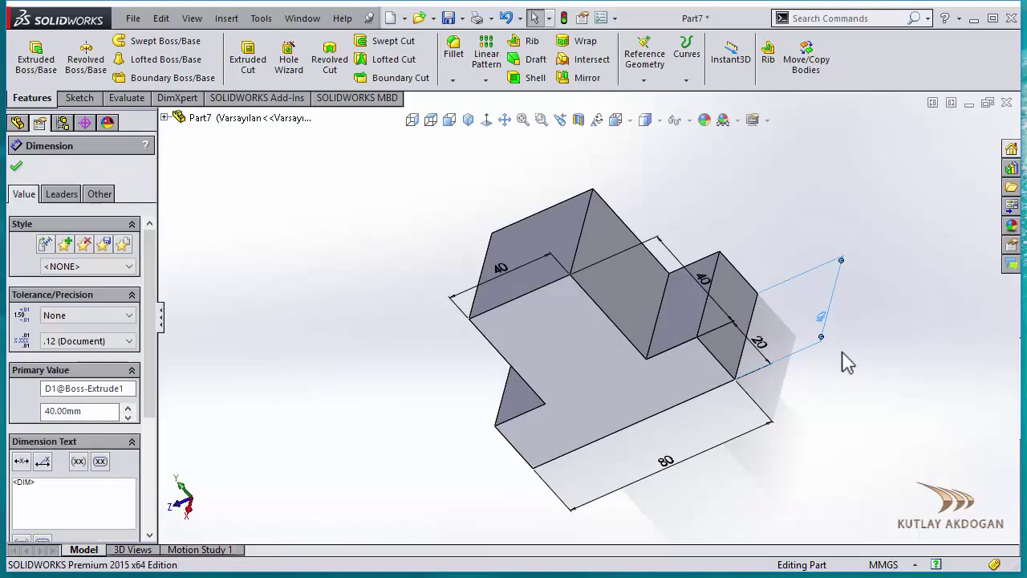
{"action": "scroll", "coordinate": [842, 358], "scroll_direction": "down", "scroll_amount": 3}
{"action": "scroll", "coordinate": [588, 321], "scroll_direction": "up", "scroll_amount": 2}
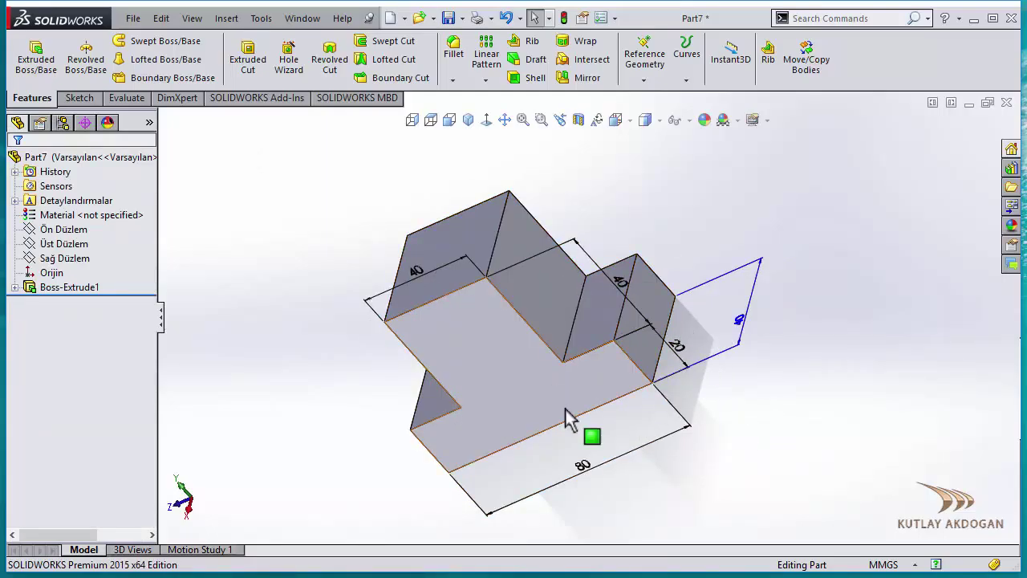
{"action": "left_click", "coordinate": [469, 122]}
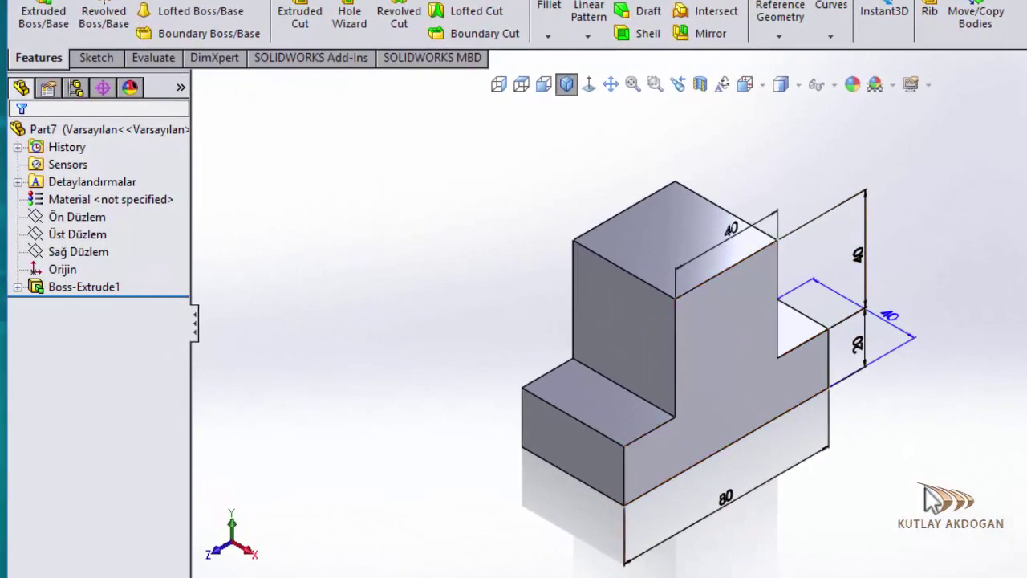
{"action": "left_click", "coordinate": [727, 501]}
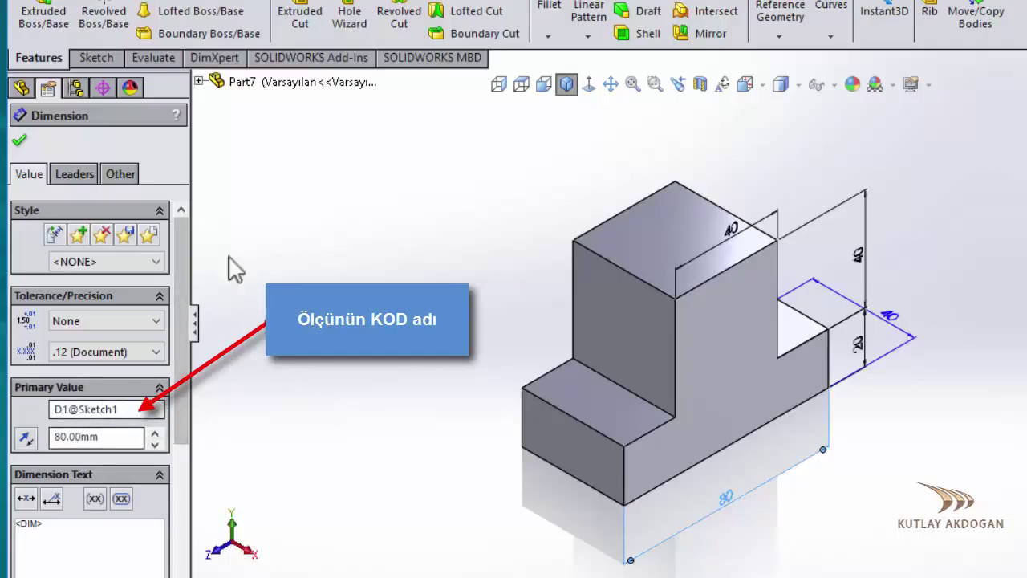
- Reopen the 80 dimension's properties and change its Primary Value name from D1 to OLCU1
{"action": "left_click", "coordinate": [199, 81]}
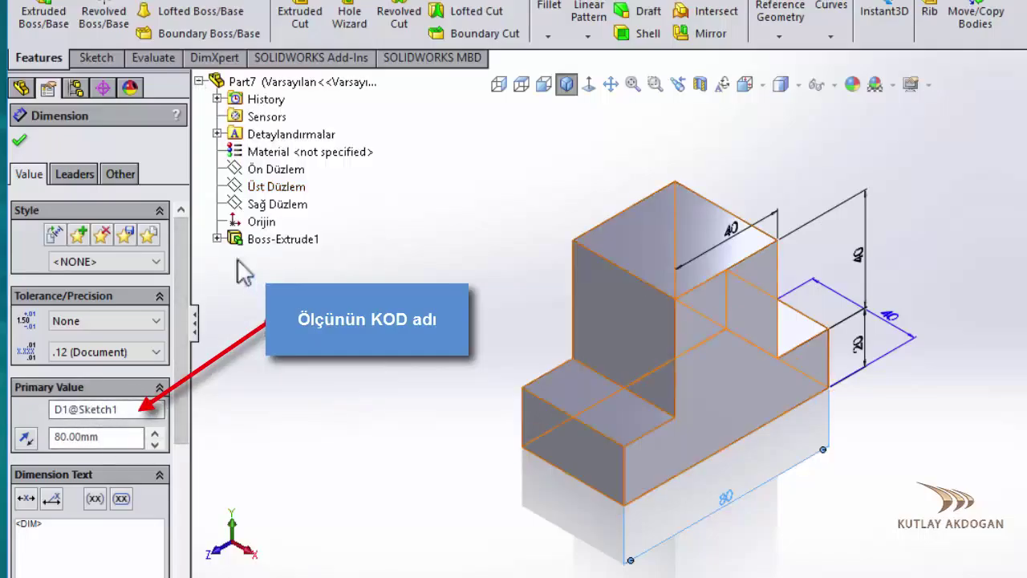
{"action": "left_click", "coordinate": [268, 301]}
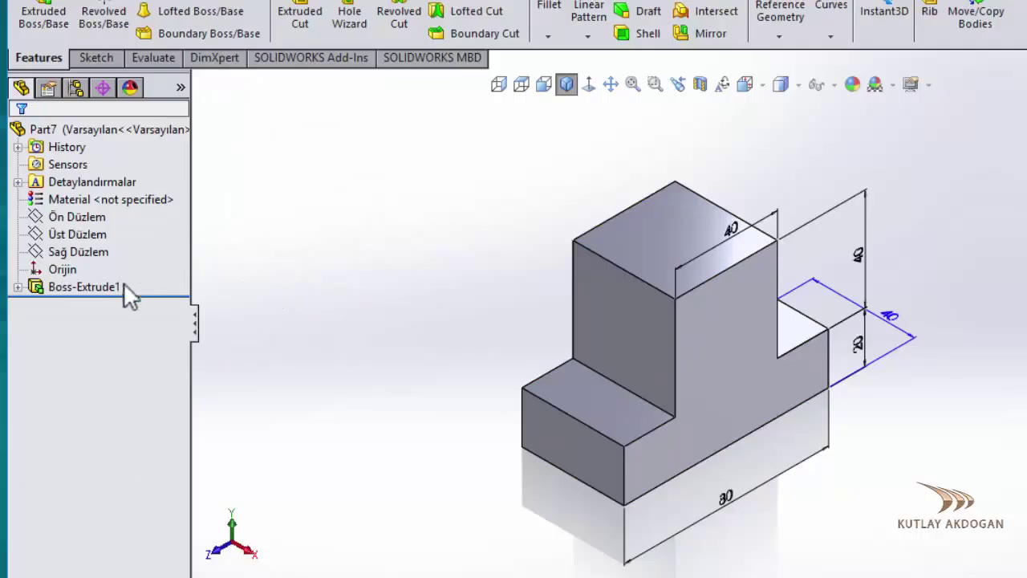
{"action": "left_click", "coordinate": [18, 288]}
{"action": "left_click", "coordinate": [79, 303]}
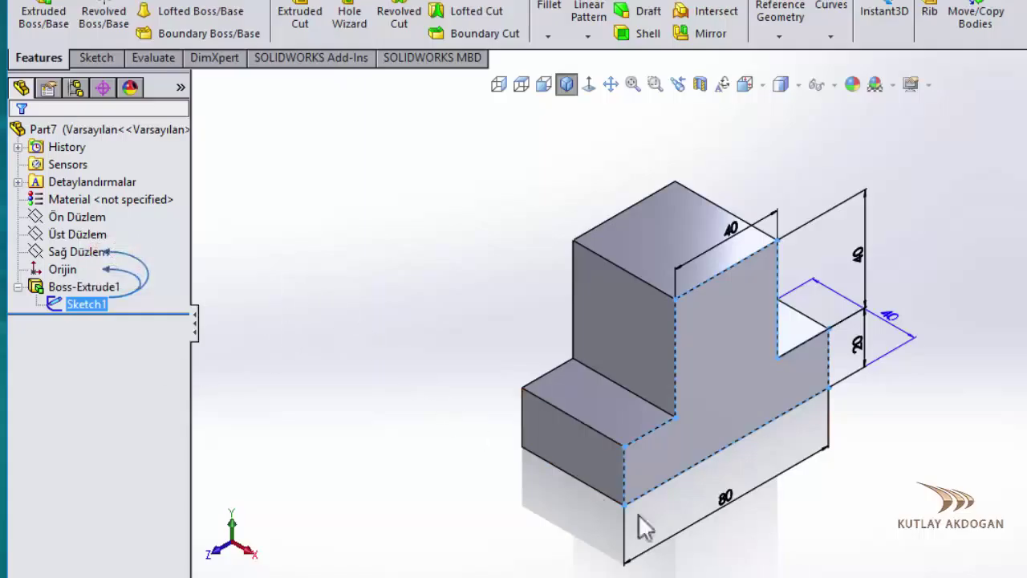
{"action": "left_click", "coordinate": [826, 550]}
{"action": "left_click", "coordinate": [728, 499]}
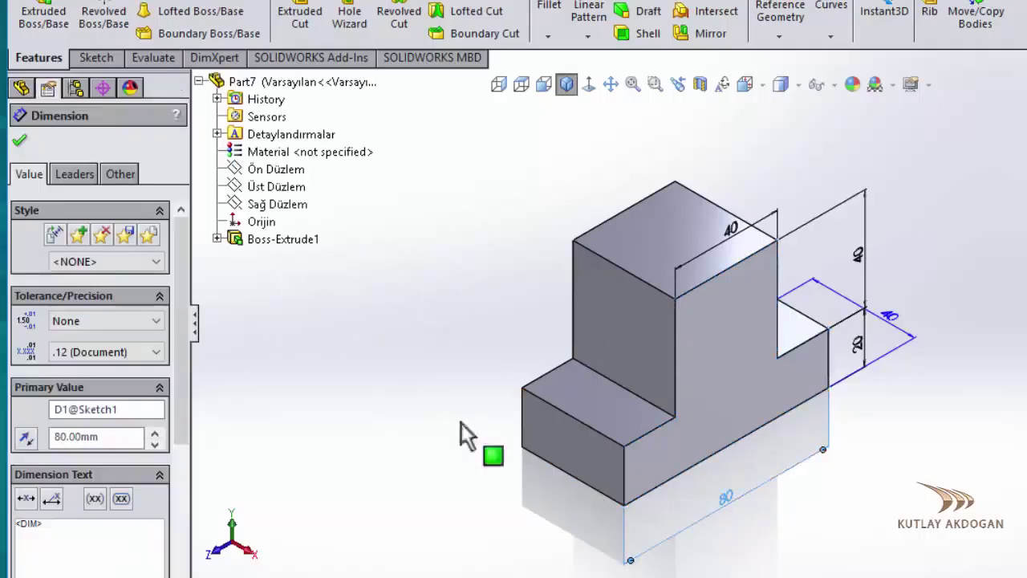
{"action": "left_click", "coordinate": [216, 239]}
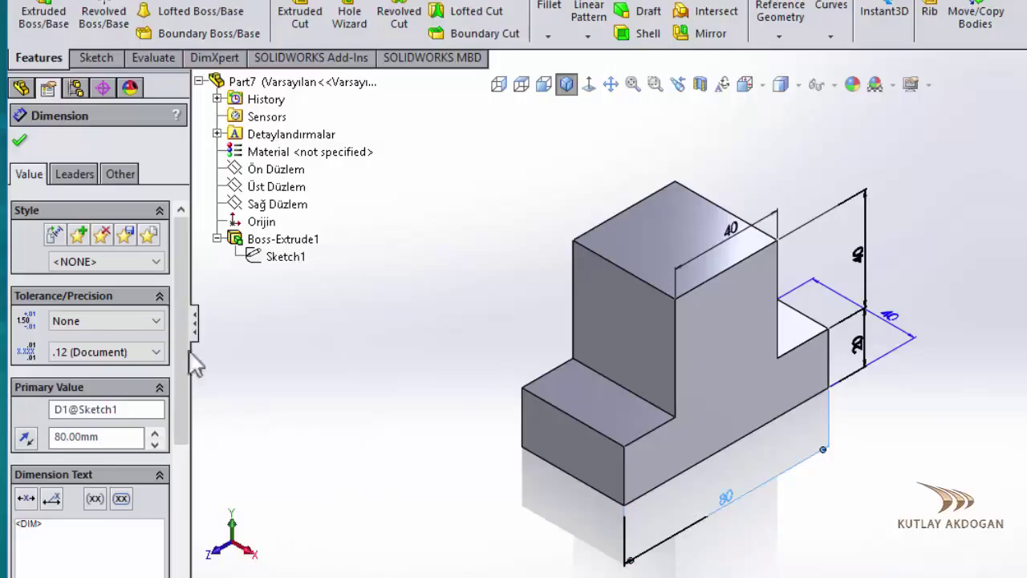
{"action": "double_click", "coordinate": [53, 409]}
{"action": "type", "text": "OL"}
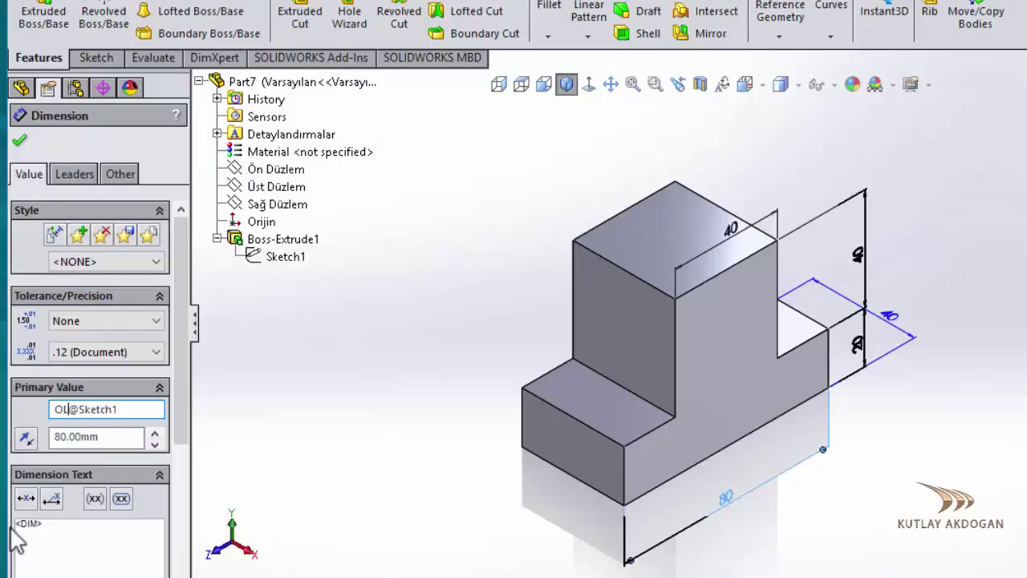
{"action": "type", "text": "CU1"}
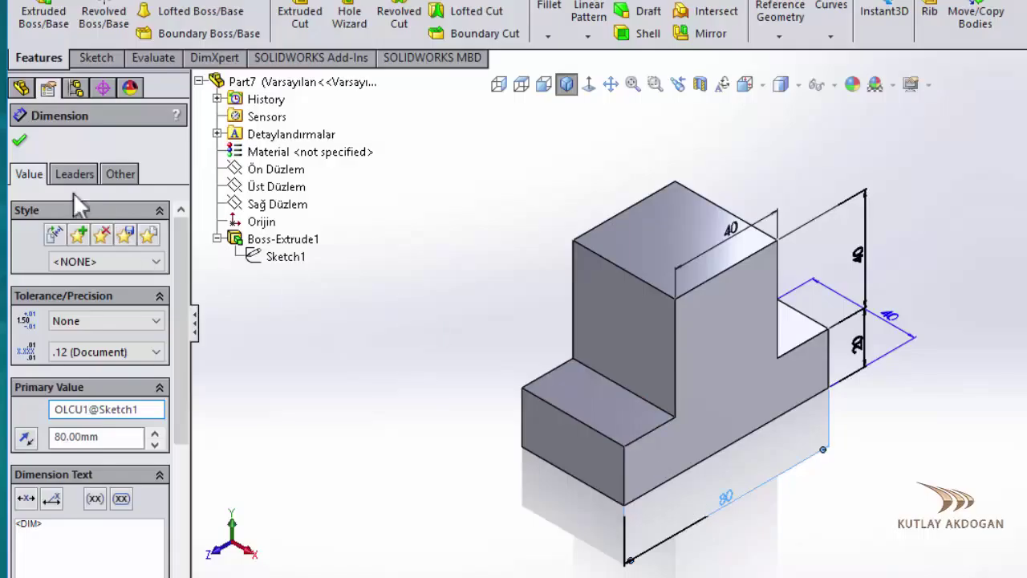
{"action": "left_click", "coordinate": [19, 139]}
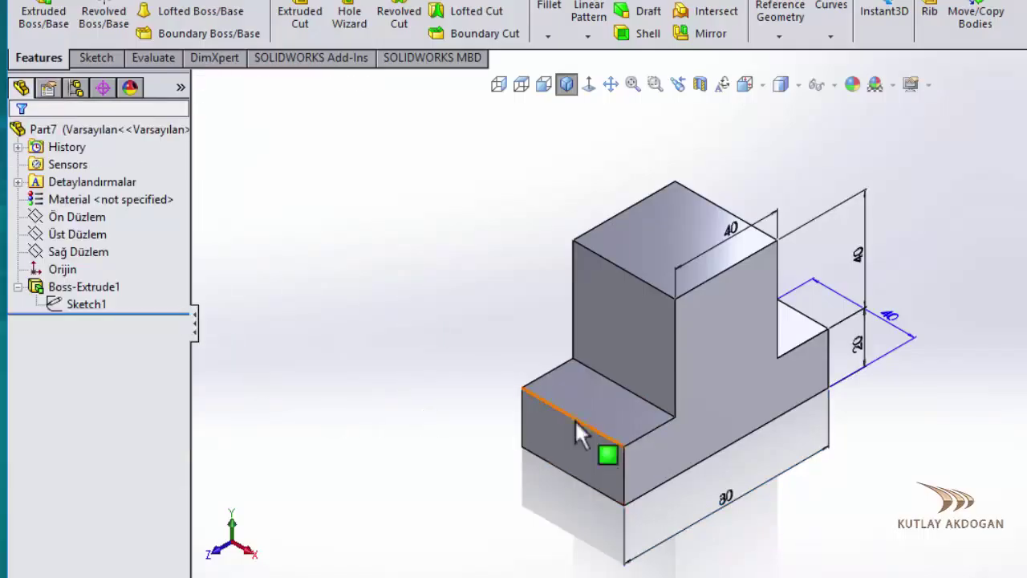
- Rename the 20 dimension D2 to OLCU2, vertical 40 D3 to OLCU3, and top 40 D4 to OLCU4
{"action": "left_click", "coordinate": [858, 345]}
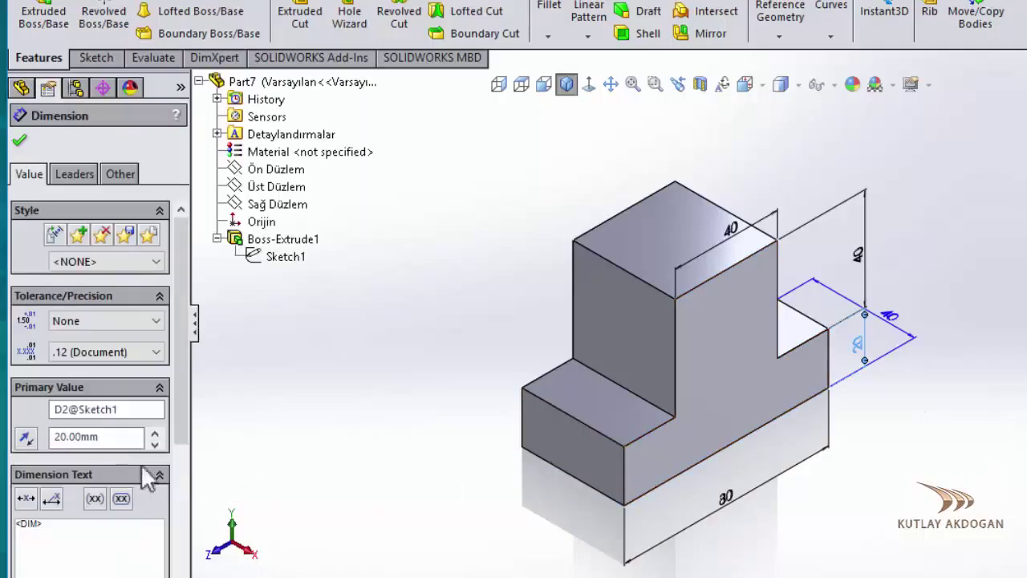
{"action": "double_click", "coordinate": [62, 409]}
{"action": "type", "text": "OLCU2"}
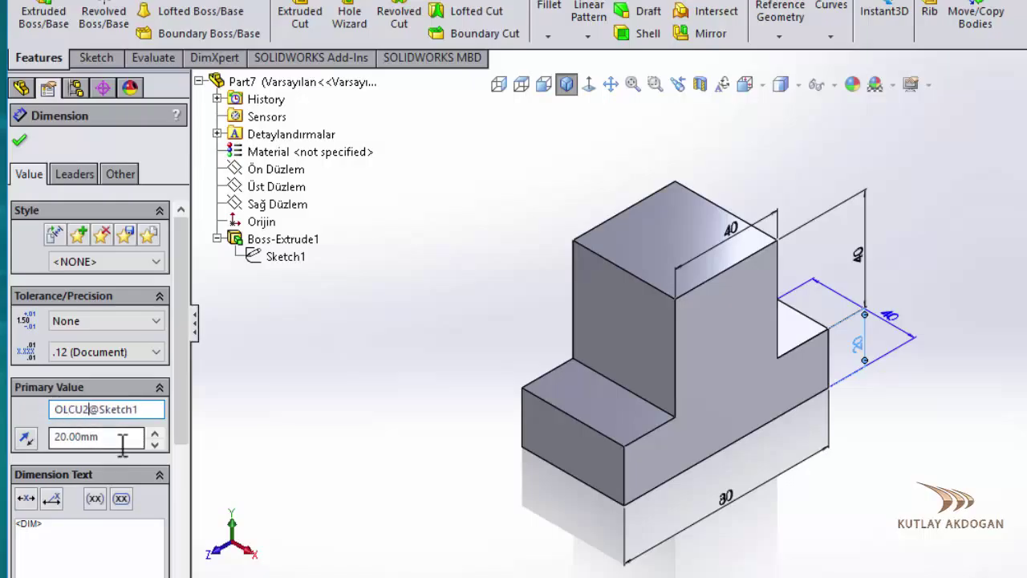
{"action": "left_click", "coordinate": [19, 139]}
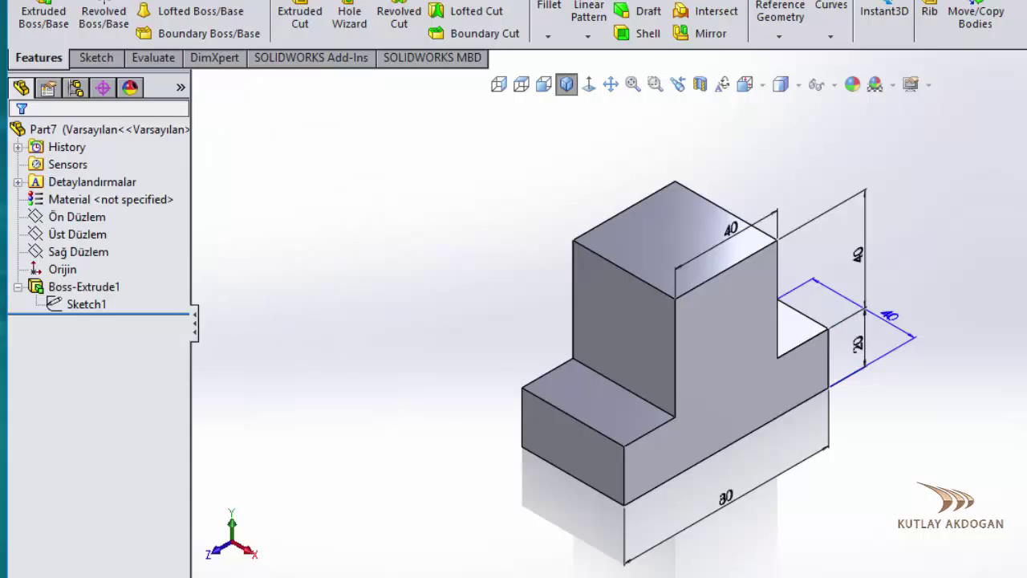
{"action": "left_click", "coordinate": [867, 270]}
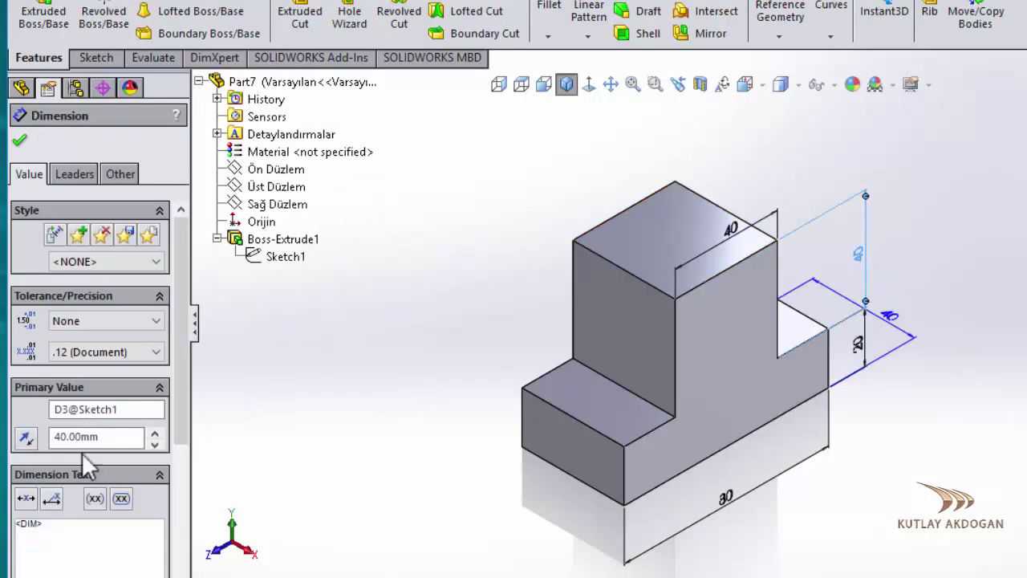
{"action": "double_click", "coordinate": [59, 409]}
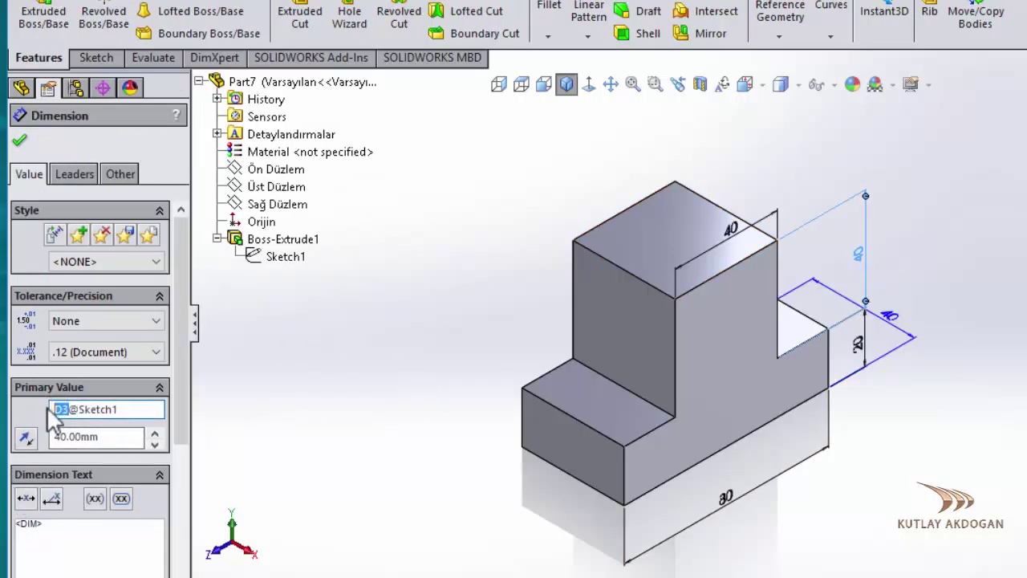
{"action": "type", "text": "OLCU"}
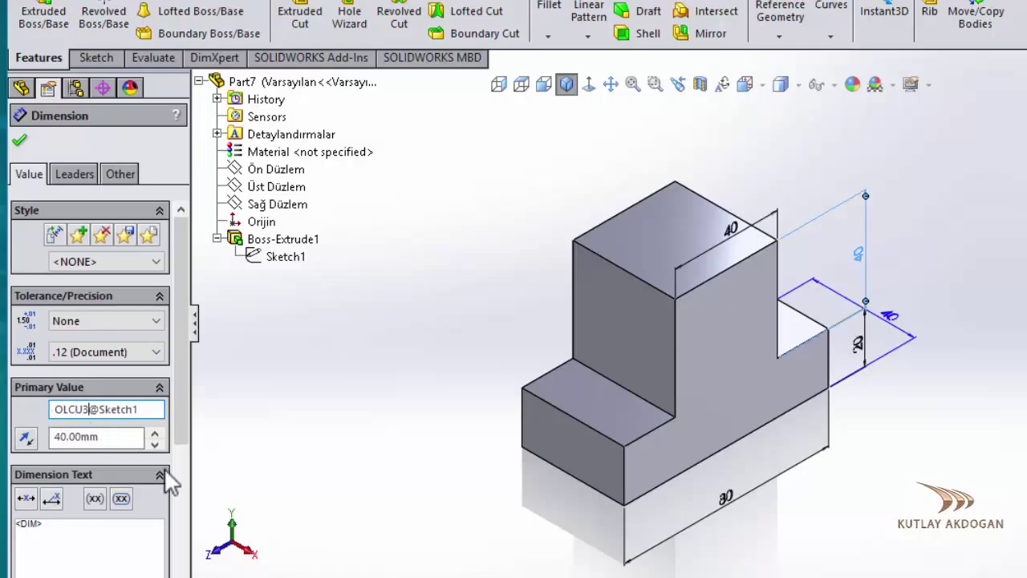
{"action": "left_click", "coordinate": [20, 140]}
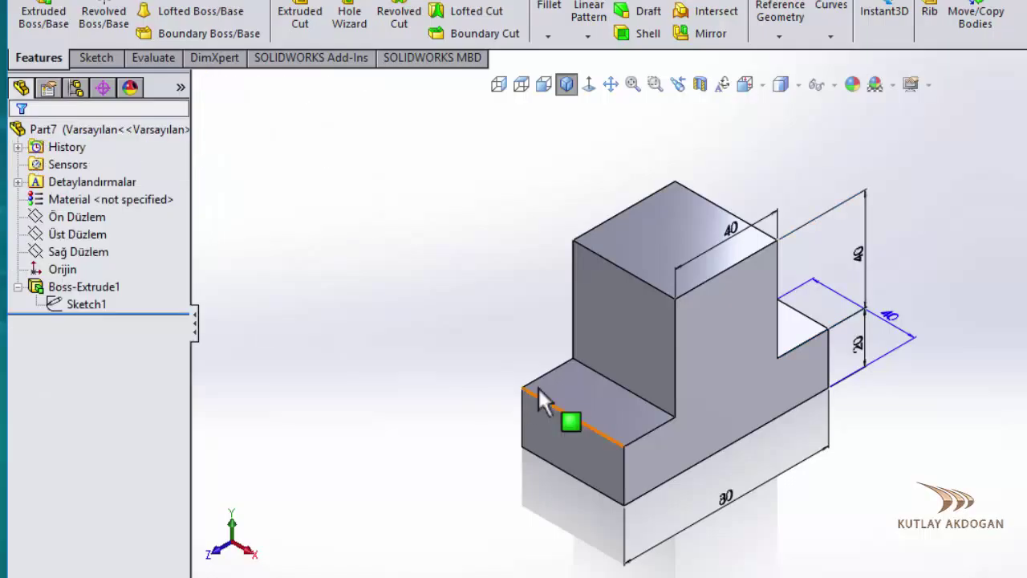
{"action": "left_click", "coordinate": [731, 227]}
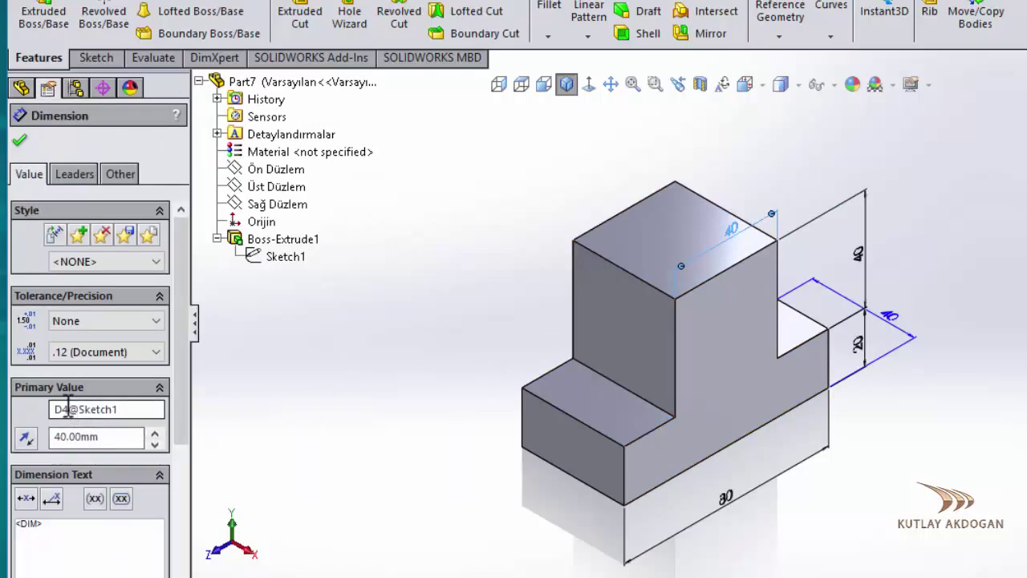
{"action": "left_click_drag", "start_coordinate": [69, 408], "coordinate": [27, 415]}
{"action": "type", "text": "OL"}
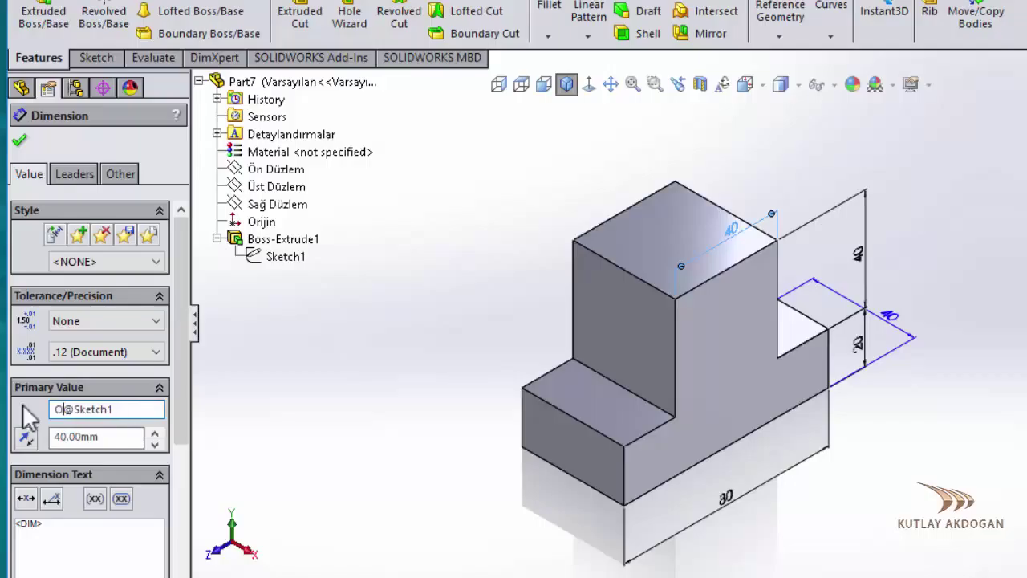
{"action": "type", "text": "CU4"}
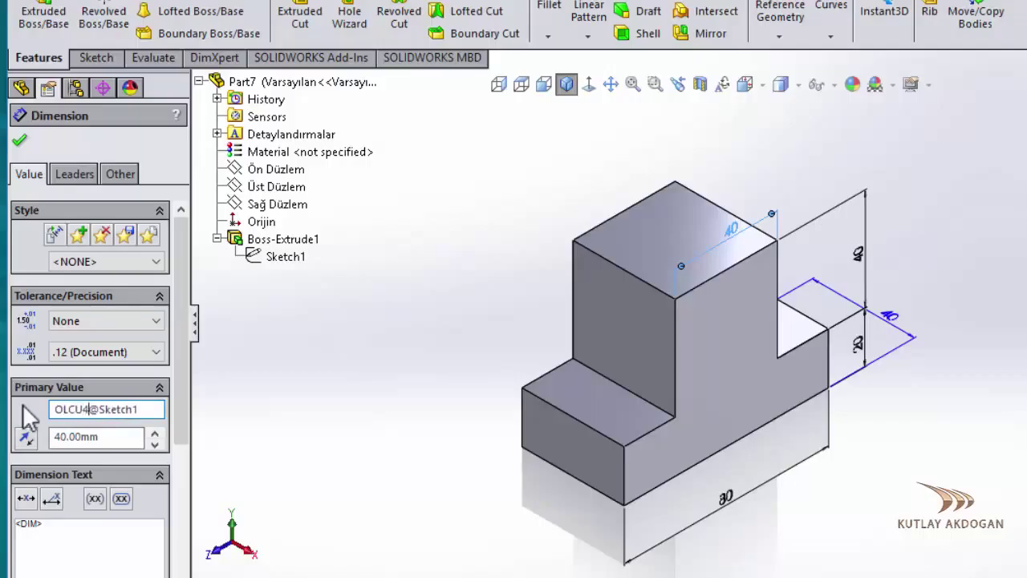
{"action": "left_click", "coordinate": [19, 141]}
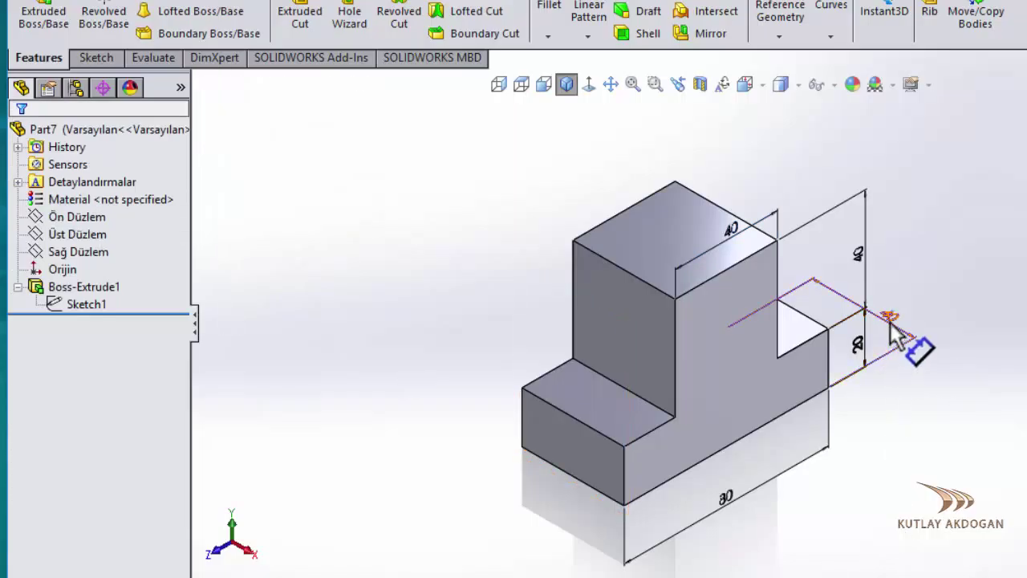
- Change the 40 extrusion depth dimension's name from D1 to KALINLIK
{"action": "left_click", "coordinate": [892, 317]}
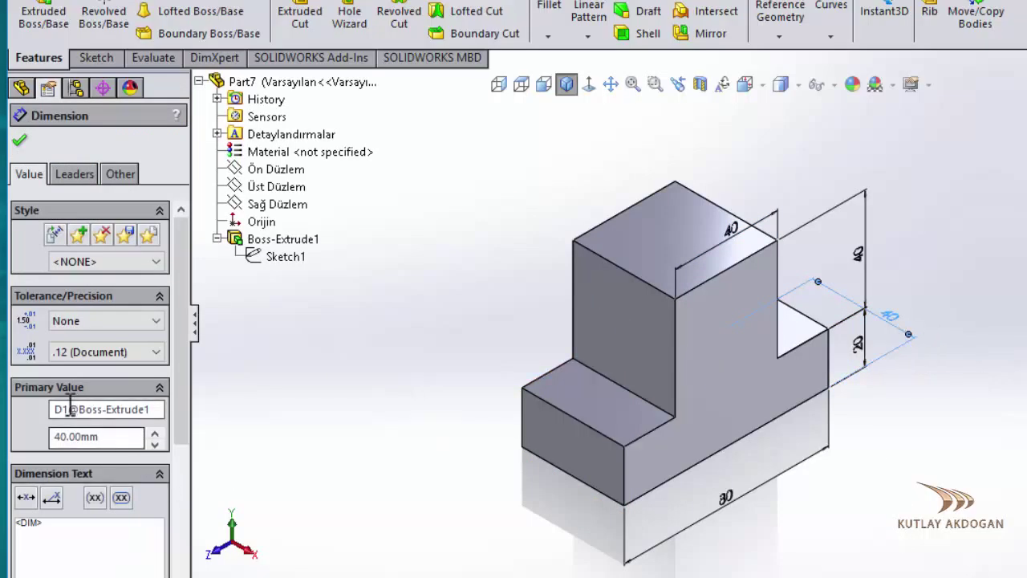
{"action": "double_click", "coordinate": [71, 411]}
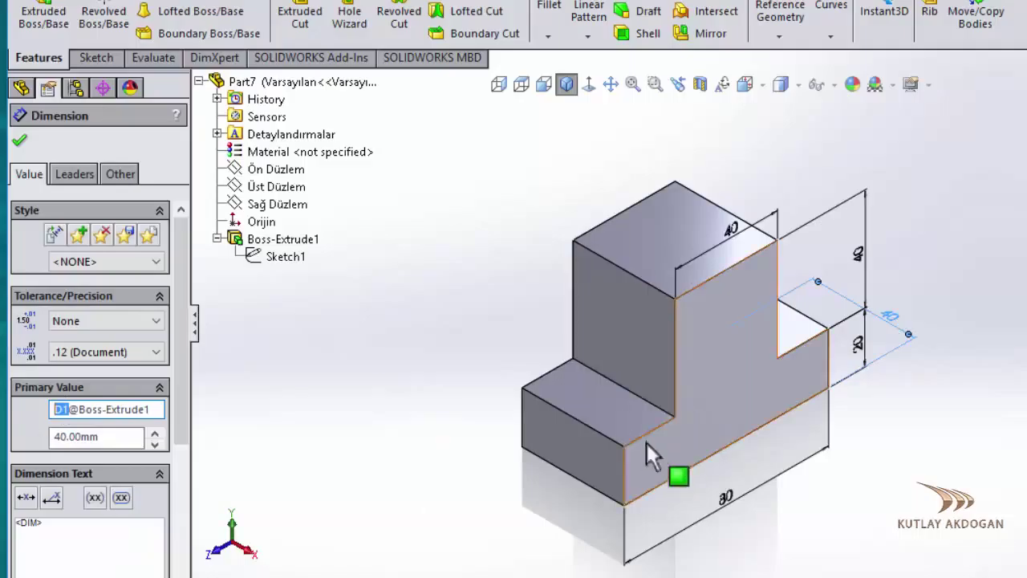
{"action": "type", "text": "KALINLIK"}
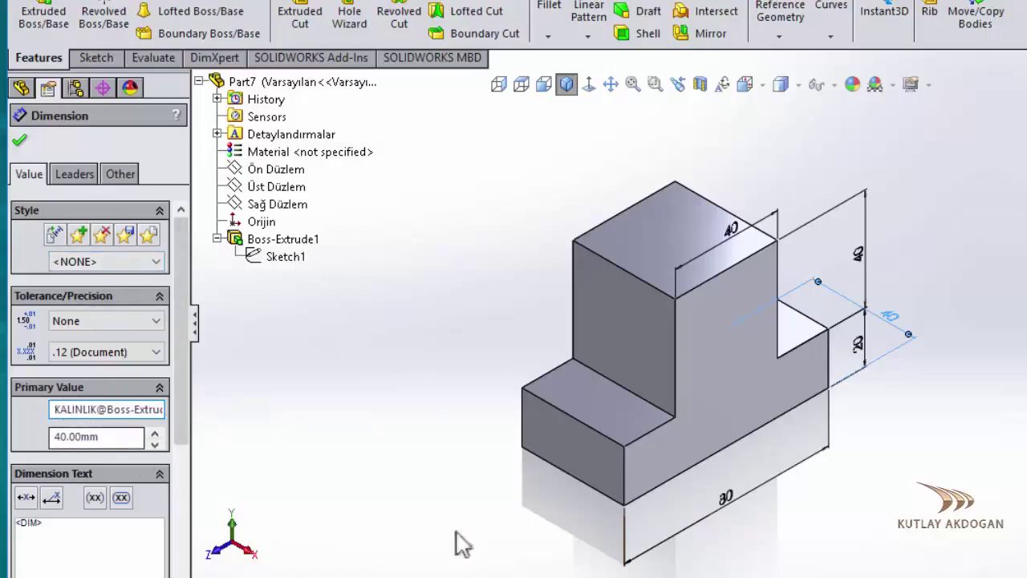
{"action": "left_click", "coordinate": [19, 136]}
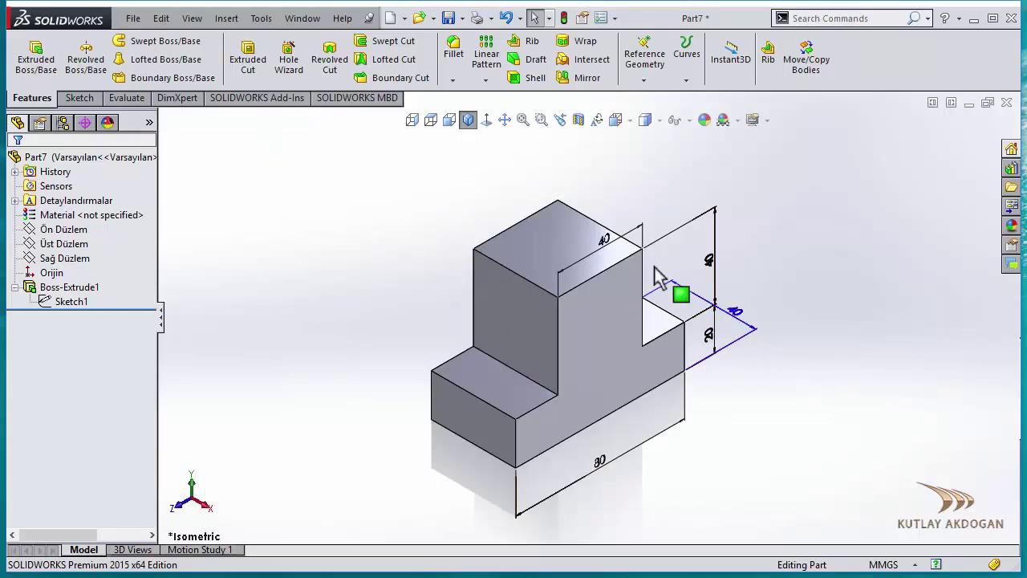
- Pan the model to the right and open the Equations, Global Variables and Dimensions table
{"action": "left_click", "coordinate": [263, 19]}
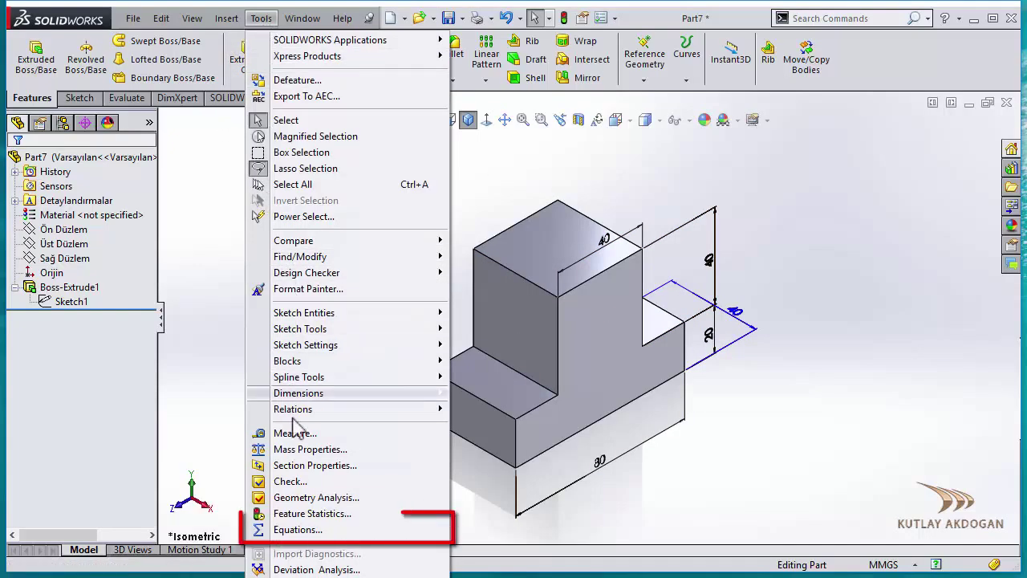
{"action": "left_click", "coordinate": [297, 531]}
{"action": "mouse_move", "coordinate": [298, 61]}
{"action": "left_mouse_down"}
{"action": "mouse_move", "coordinate": [516, 22]}
{"action": "mouse_move", "coordinate": [502, 33]}
{"action": "left_mouse_up"}
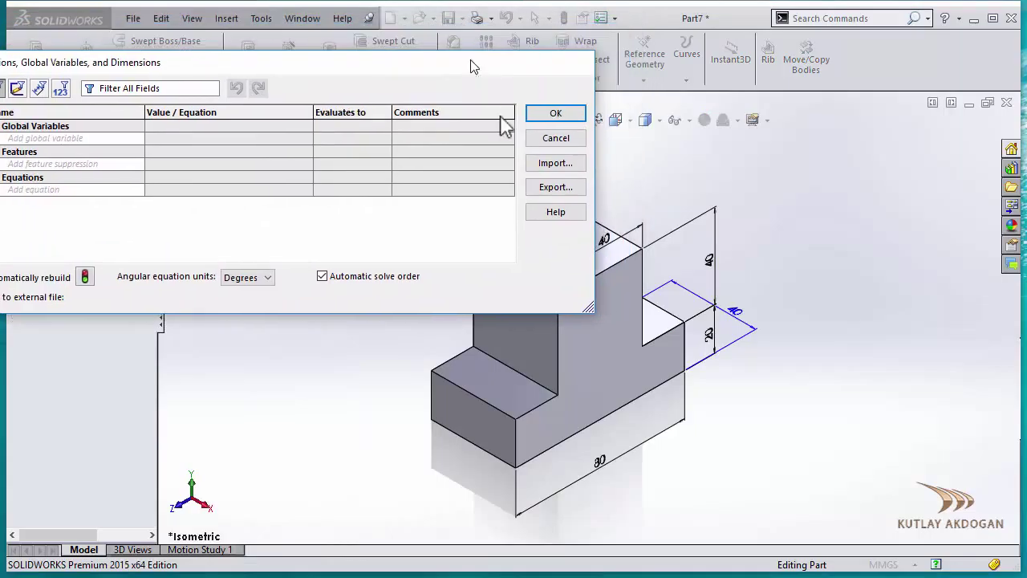
{"action": "left_click", "coordinate": [528, 137]}
{"action": "left_click", "coordinate": [504, 119]}
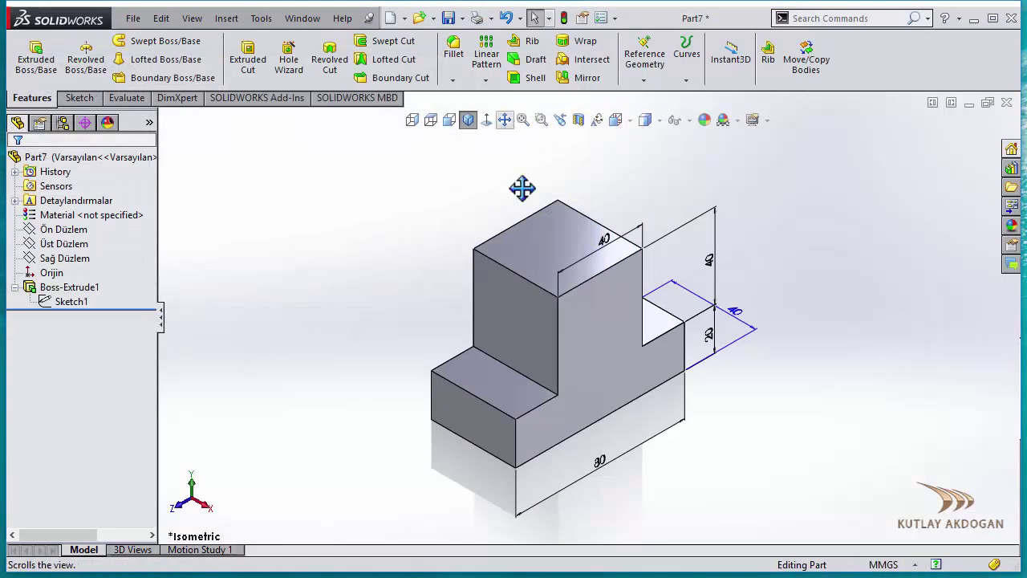
{"action": "left_click_drag", "start_coordinate": [571, 257], "coordinate": [814, 267]}
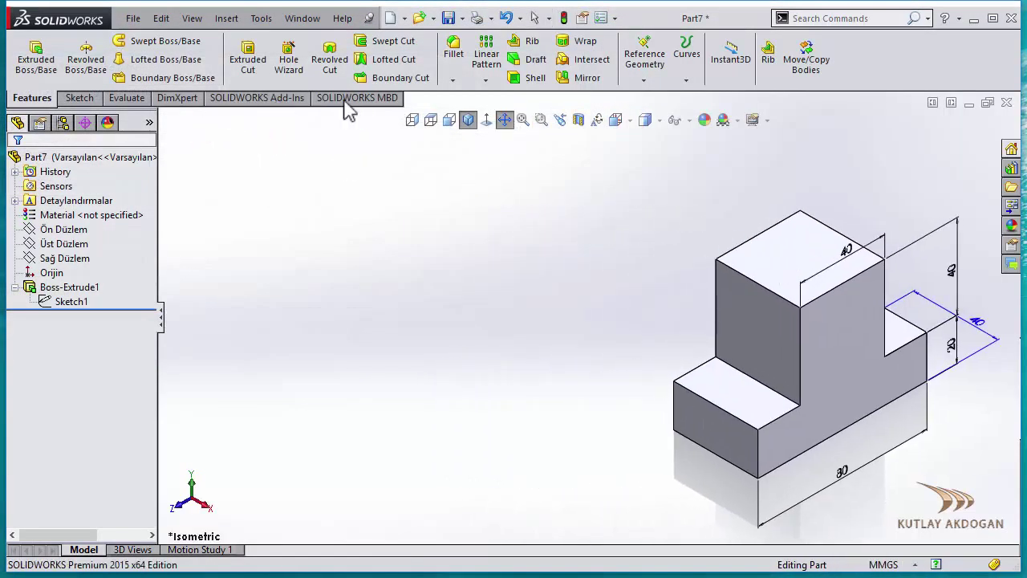
{"action": "left_click", "coordinate": [261, 18]}
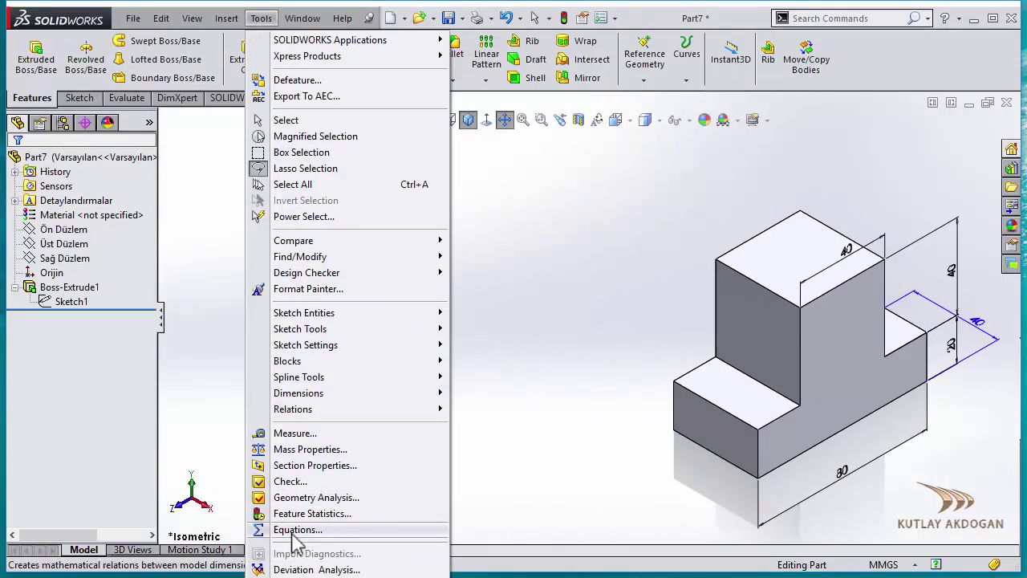
{"action": "left_click", "coordinate": [297, 530]}
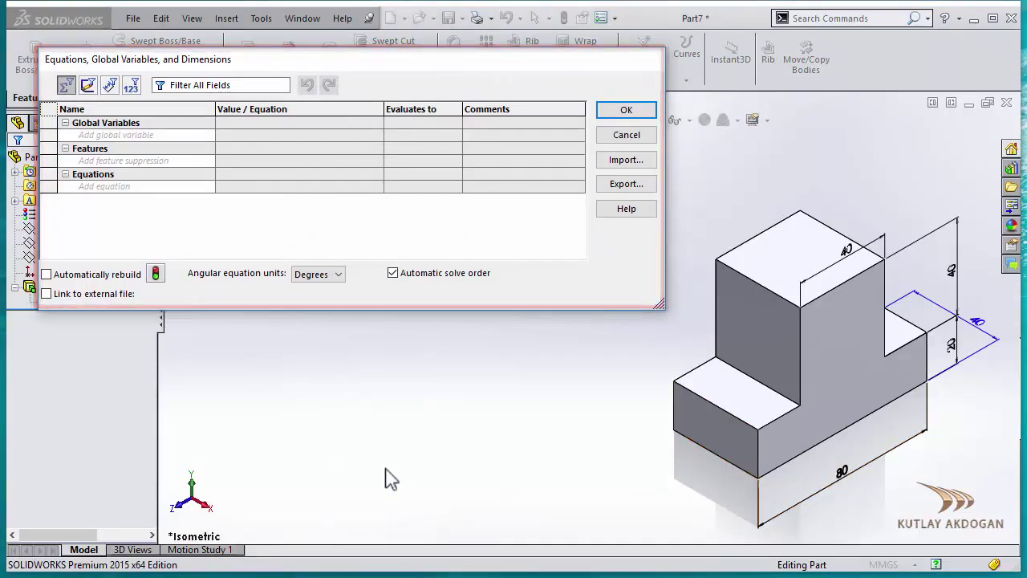
- Add the equation OLCU2 = OLCU1 * 1/4, evaluating to 20mm
{"action": "left_click", "coordinate": [113, 188]}
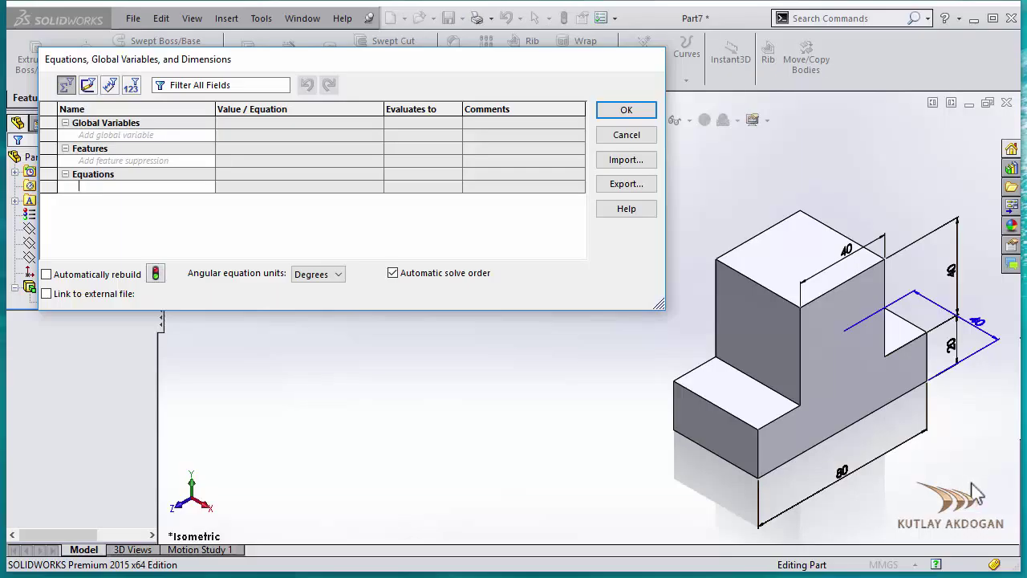
{"action": "left_click", "coordinate": [951, 343]}
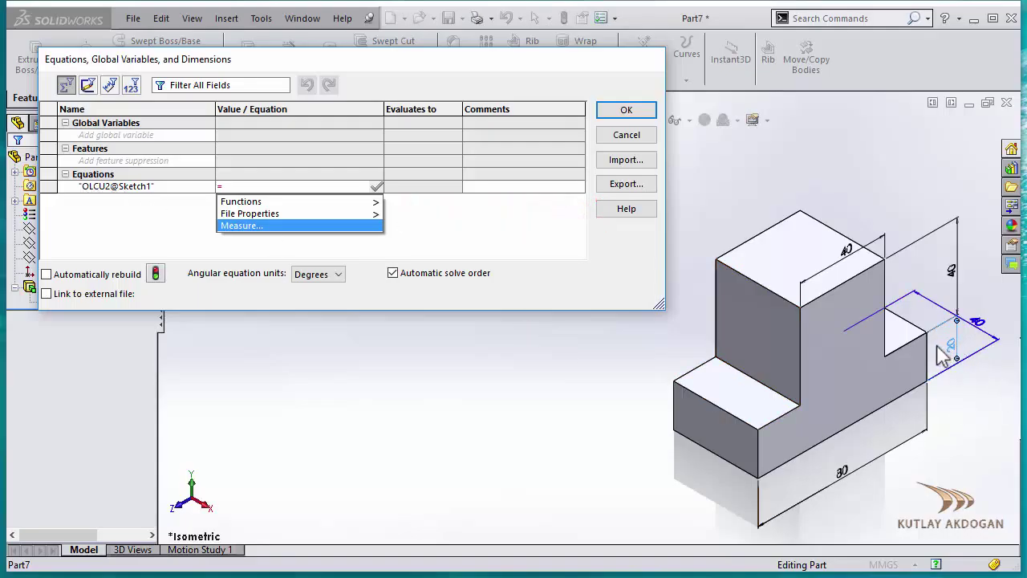
{"action": "left_click", "coordinate": [842, 474]}
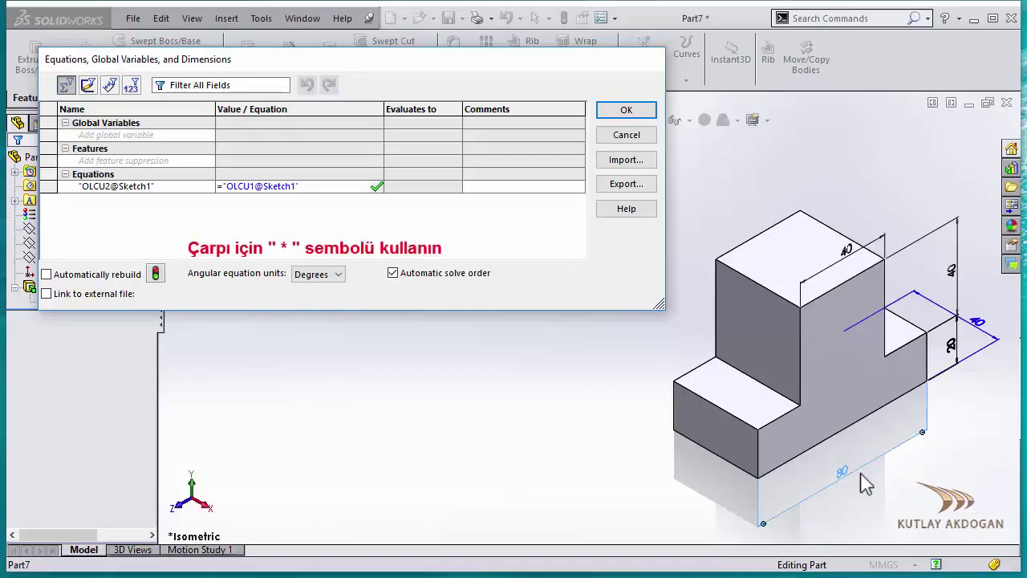
{"action": "type", "text": "*"}
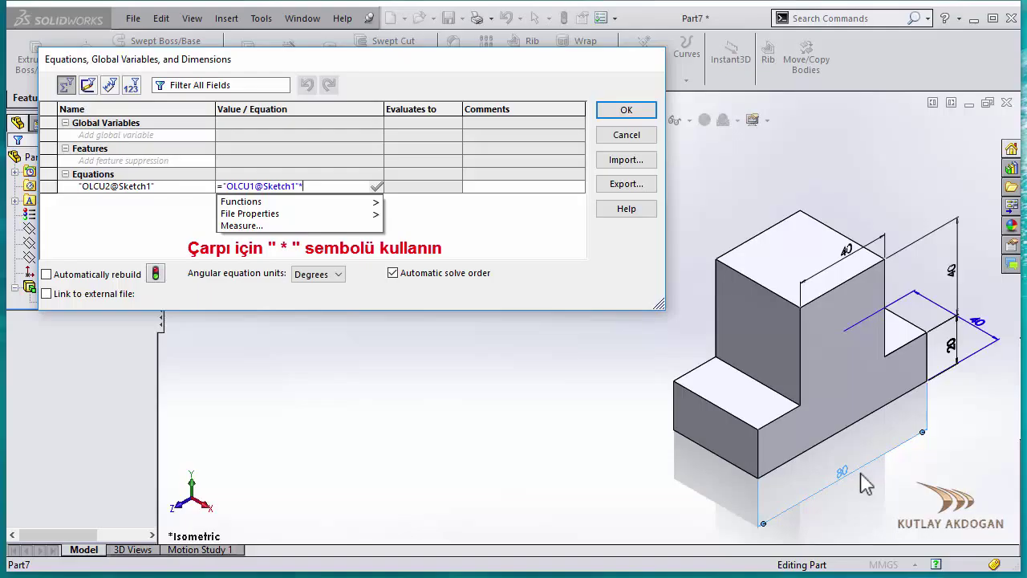
{"action": "type", "text": "1/4"}
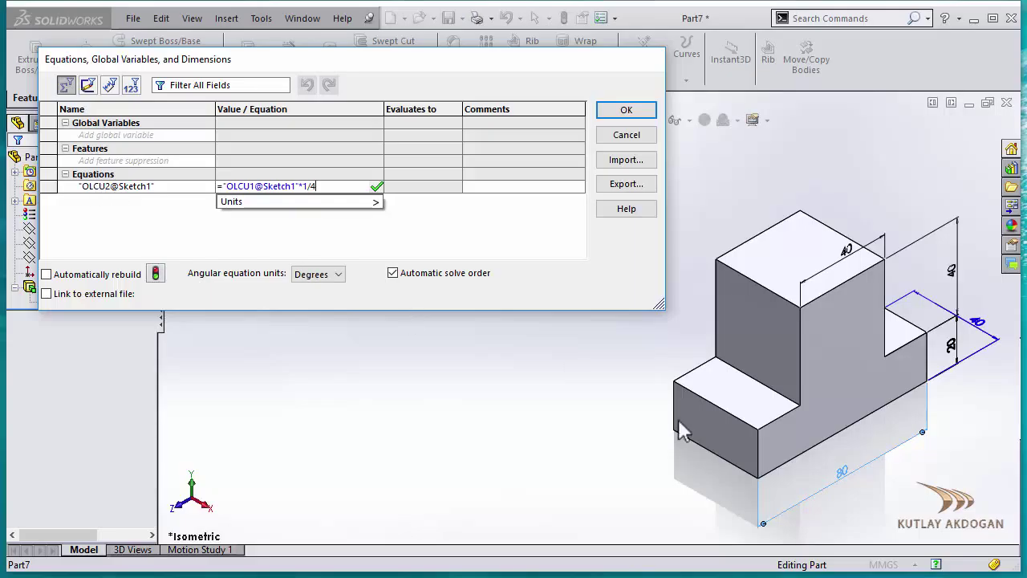
{"action": "mouse_move", "coordinate": [297, 201]}
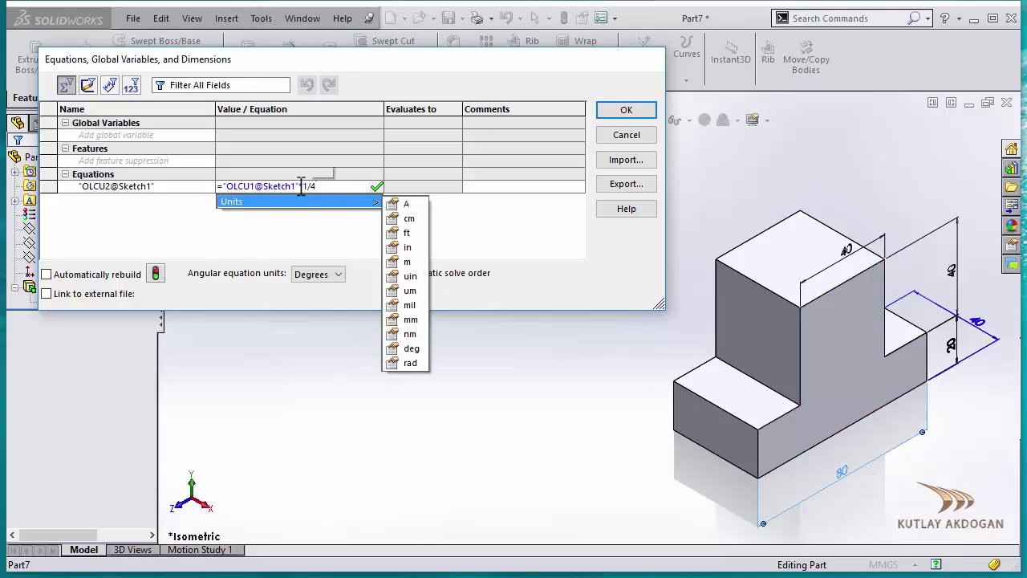
{"action": "left_click", "coordinate": [378, 187]}
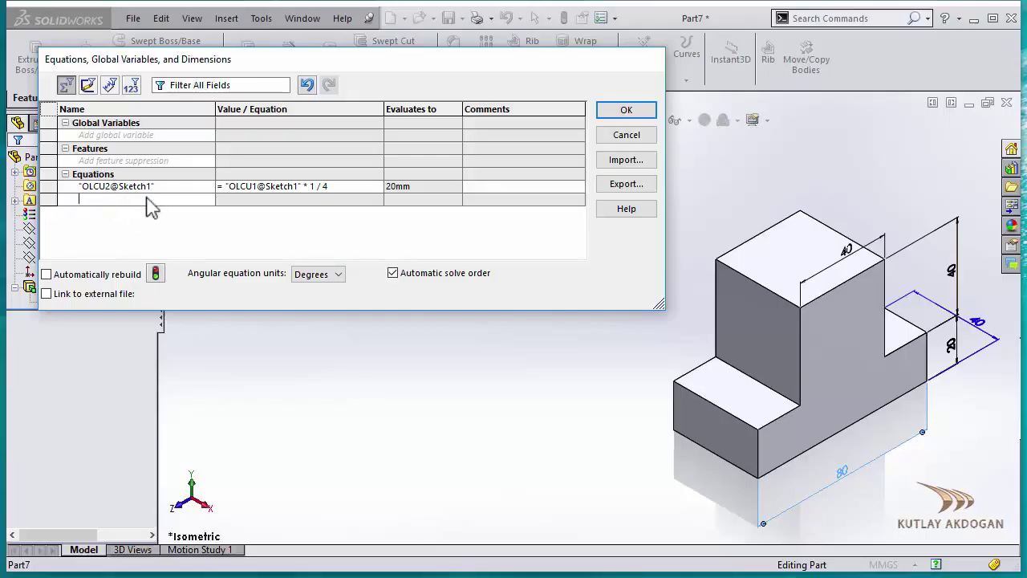
- Add equations setting OLCU3 and OLCU4 each to OLCU1 * 1/2, giving 40mm
{"action": "left_click", "coordinate": [948, 272]}
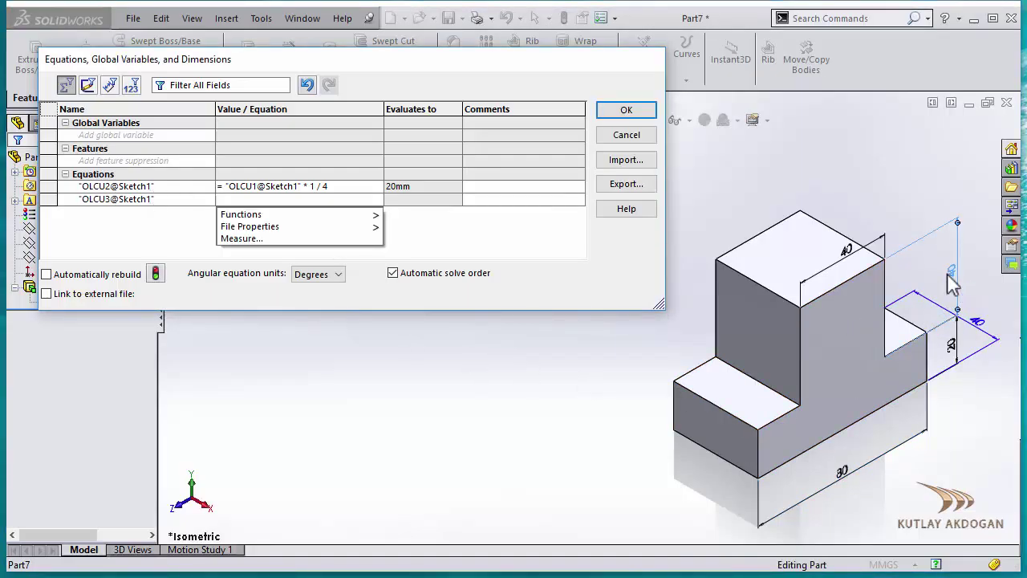
{"action": "mouse_move", "coordinate": [241, 215]}
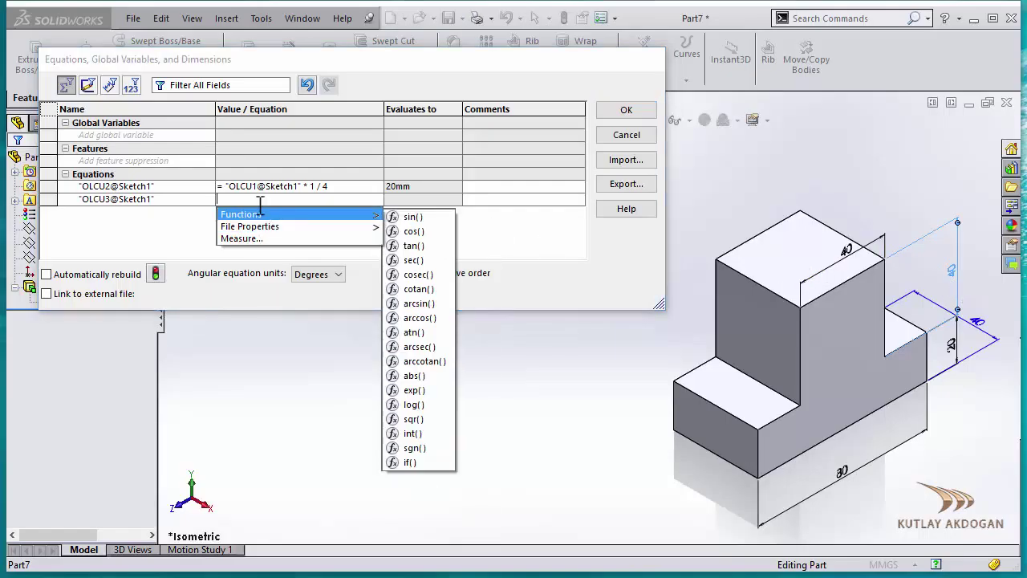
{"action": "type", "text": "="}
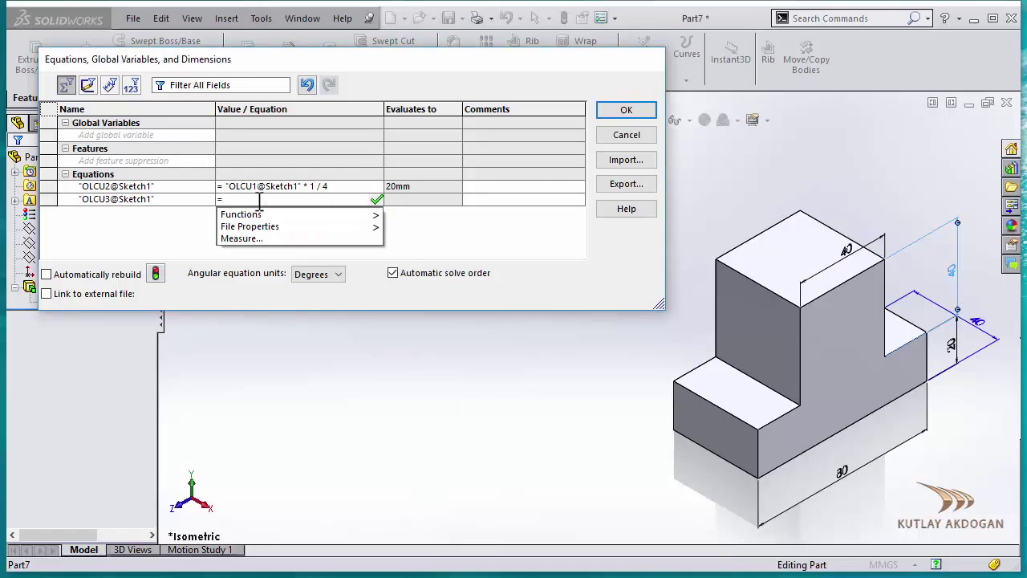
{"action": "left_click", "coordinate": [847, 467]}
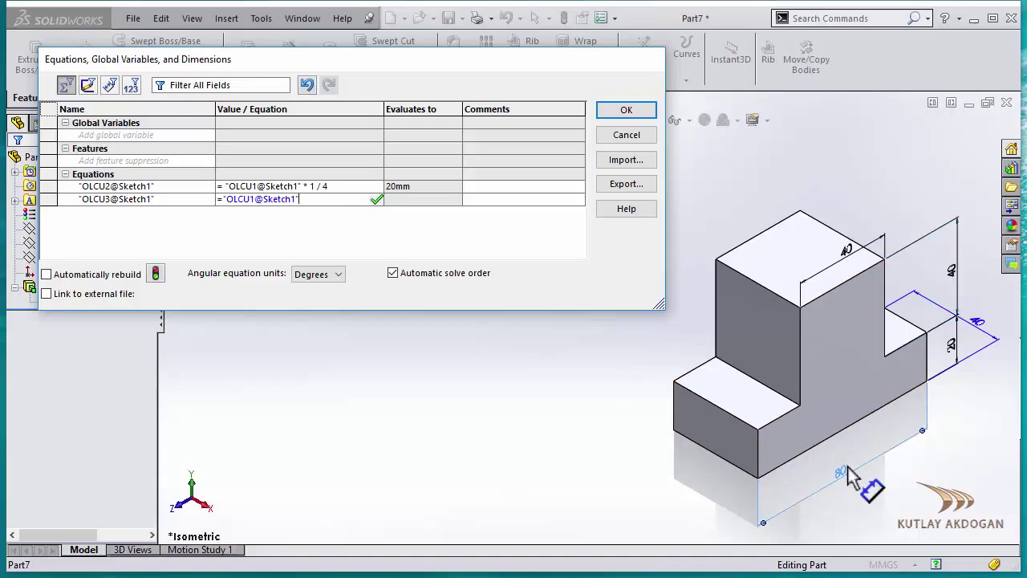
{"action": "type", "text": "*"}
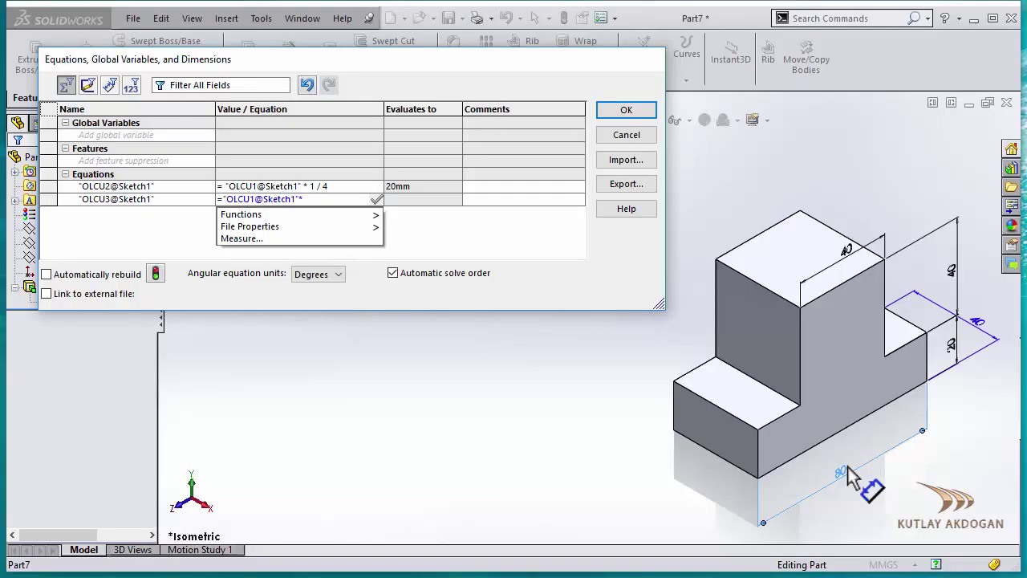
{"action": "type", "text": "1/2"}
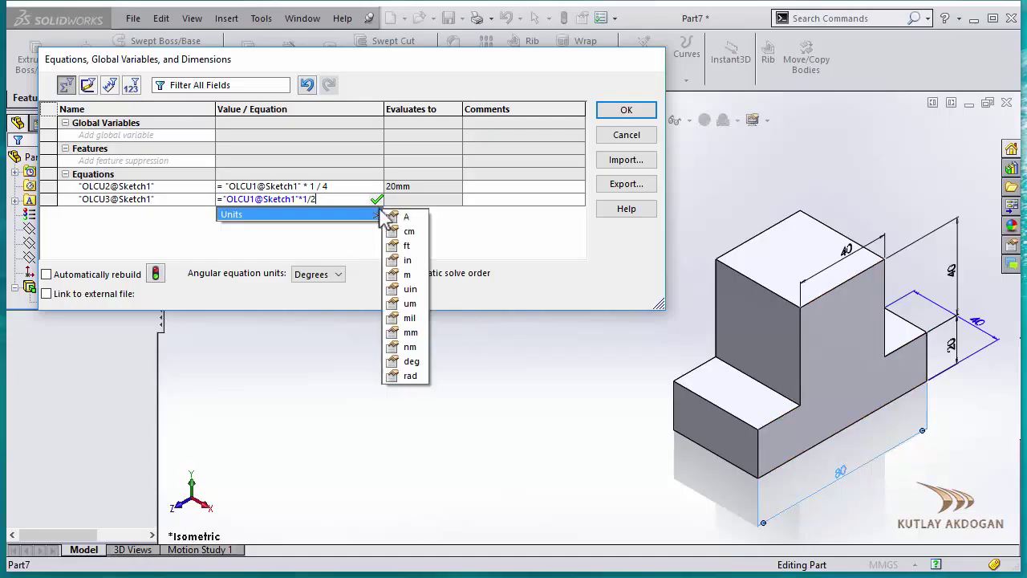
{"action": "left_click", "coordinate": [377, 199]}
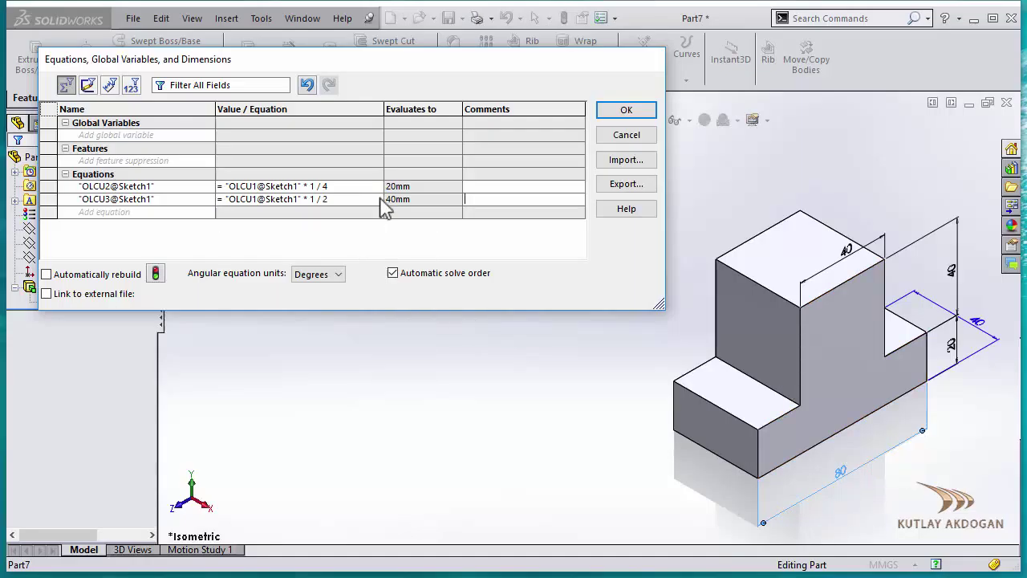
{"action": "left_click", "coordinate": [131, 212]}
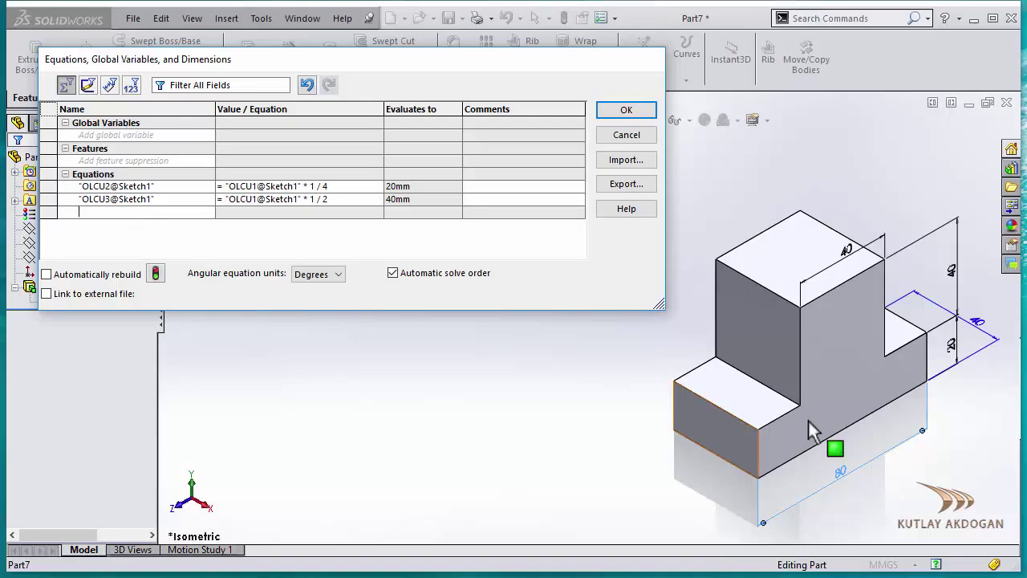
{"action": "left_click", "coordinate": [847, 261]}
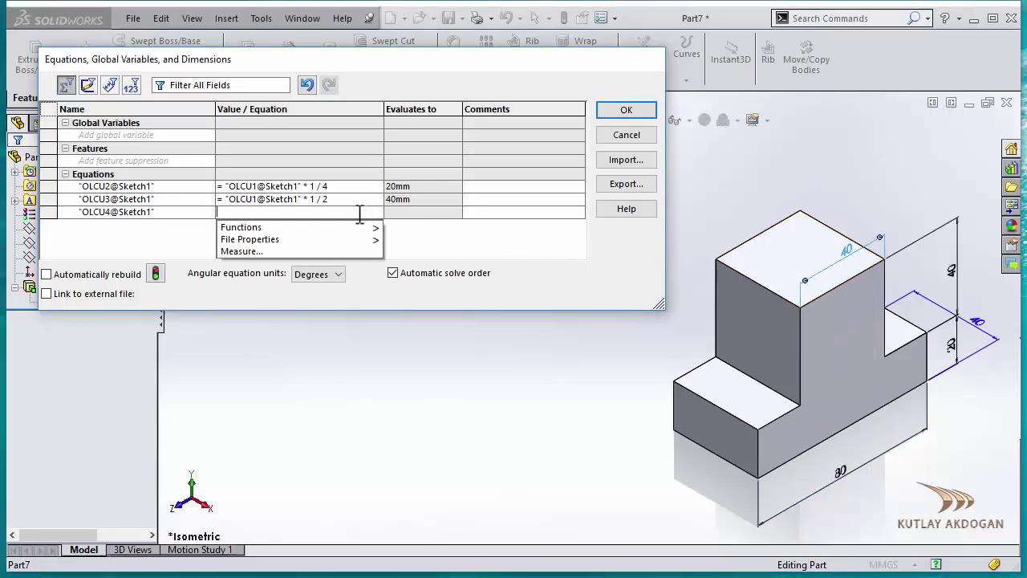
{"action": "type", "text": "="}
{"action": "left_click", "coordinate": [843, 473]}
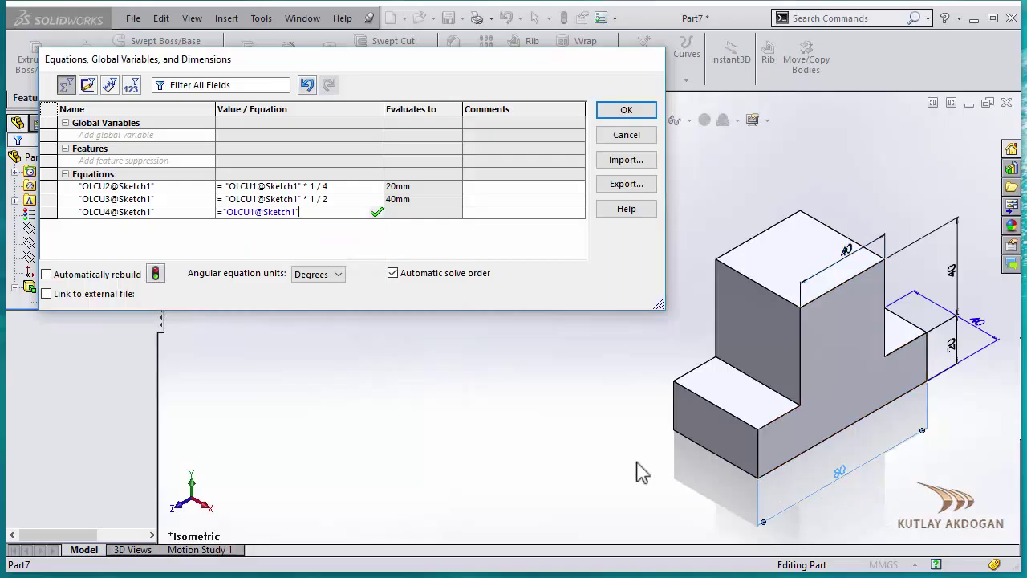
{"action": "type", "text": "*"}
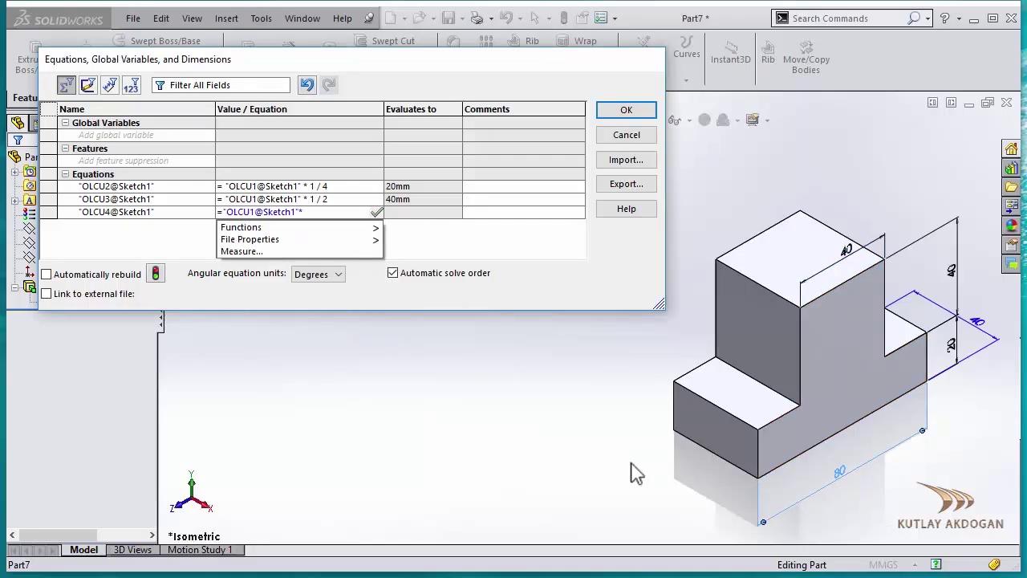
{"action": "type", "text": "1/2"}
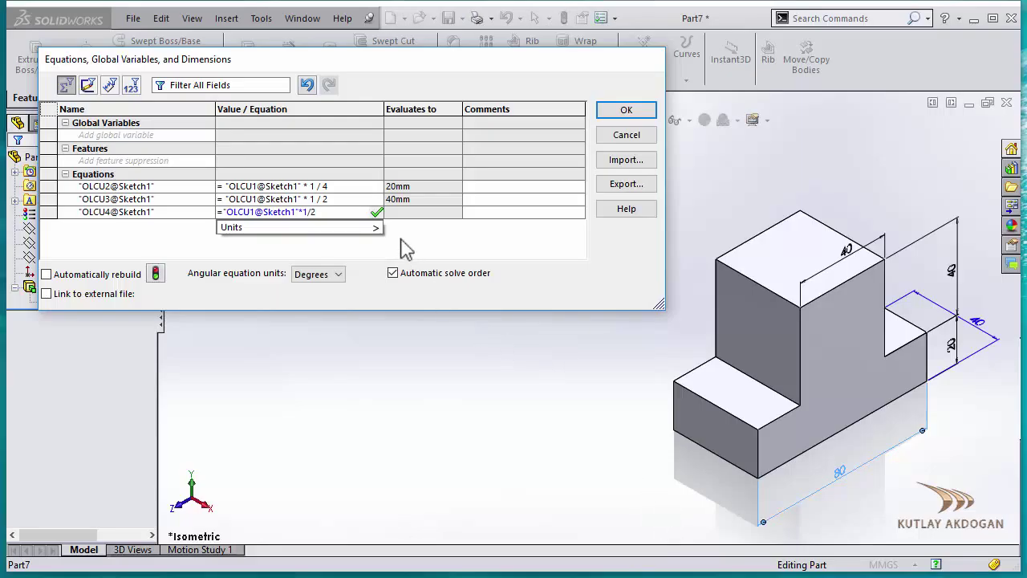
{"action": "left_click", "coordinate": [376, 212]}
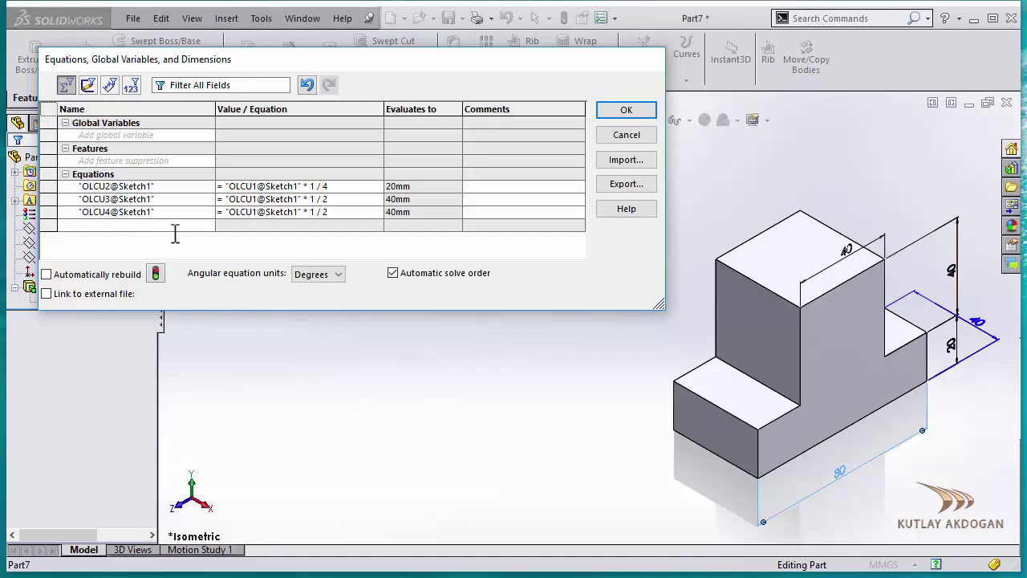
- Add KALINLIK@Boss-Extrude1 = OLCU1 * 1/2 (40mm) and apply the equations with OK
{"action": "left_click", "coordinate": [990, 335]}
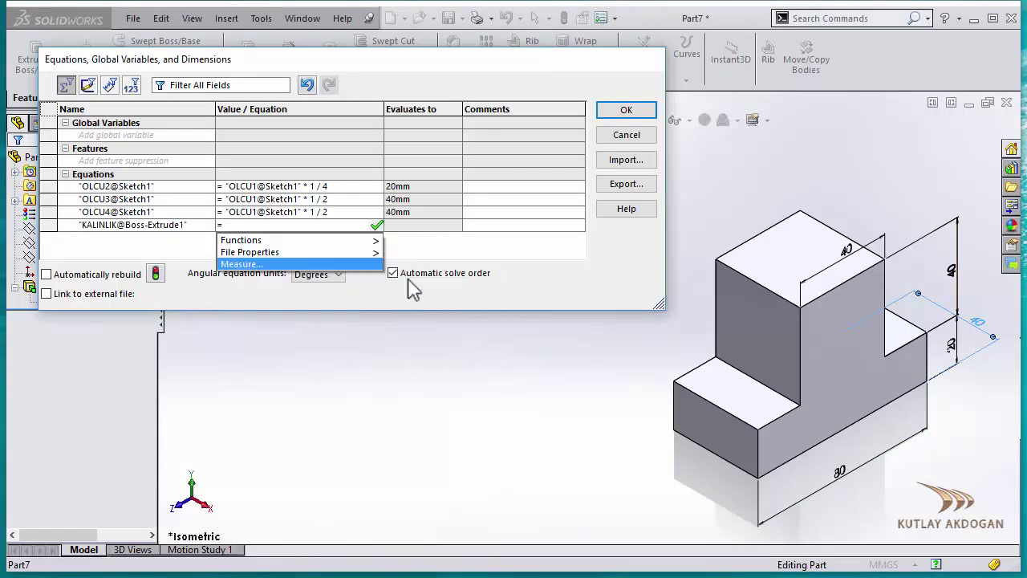
{"action": "left_click", "coordinate": [842, 475]}
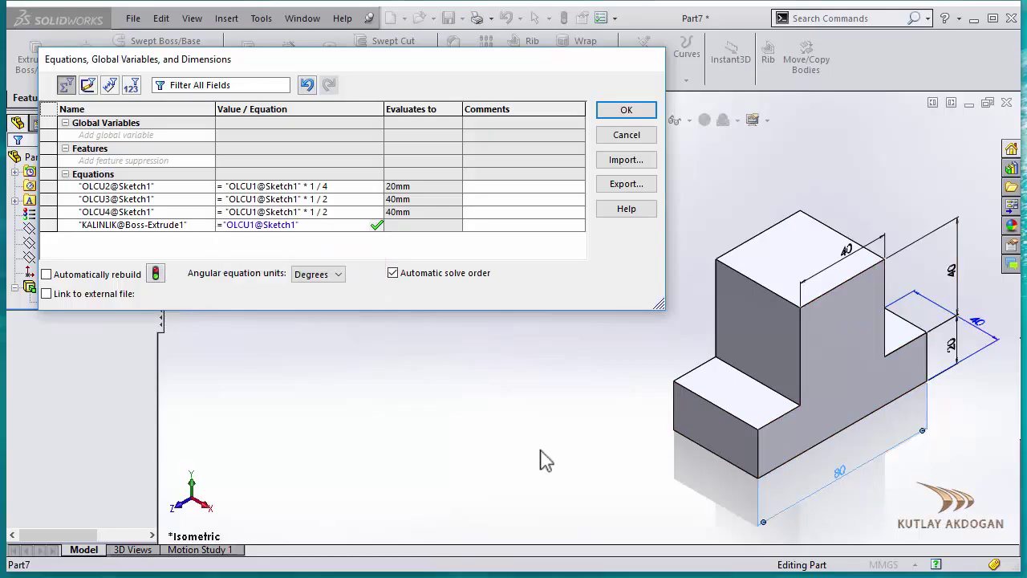
{"action": "type", "text": "*1/2"}
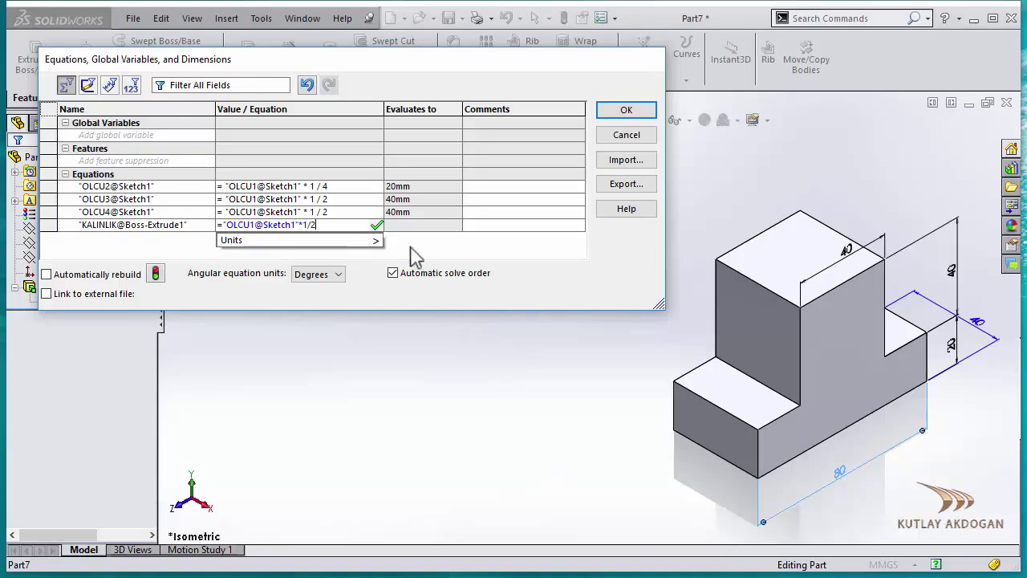
{"action": "left_click", "coordinate": [377, 225]}
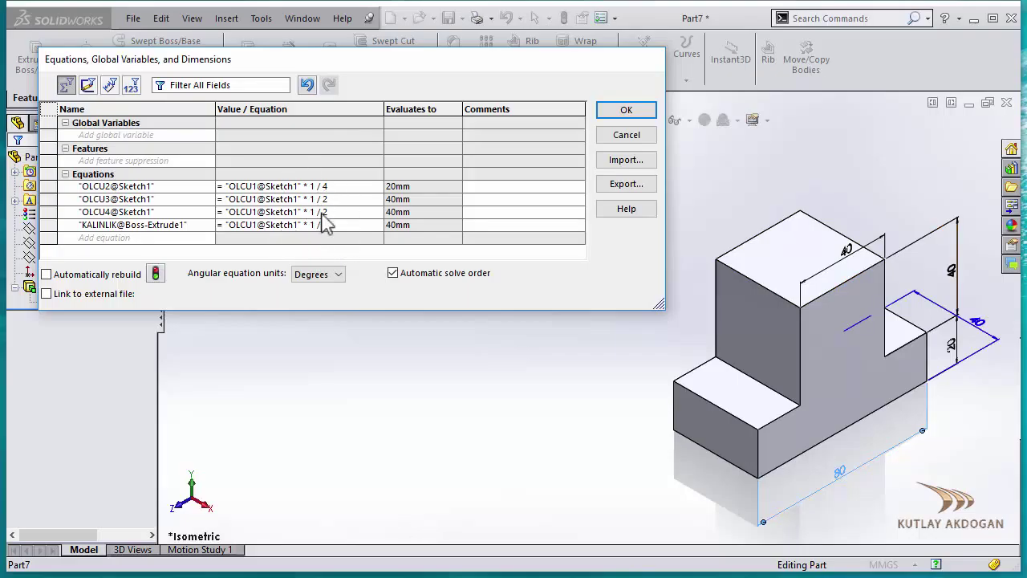
{"action": "left_click", "coordinate": [627, 112]}
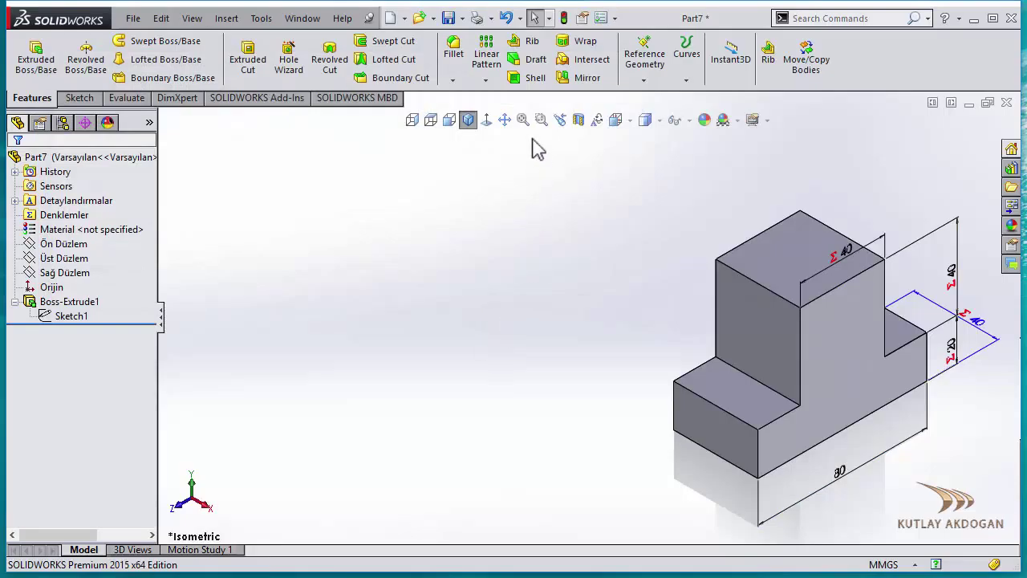
- Switch to the ConfigurationManager and select the Part7 Configuration(s) heading
{"action": "left_click", "coordinate": [468, 120]}
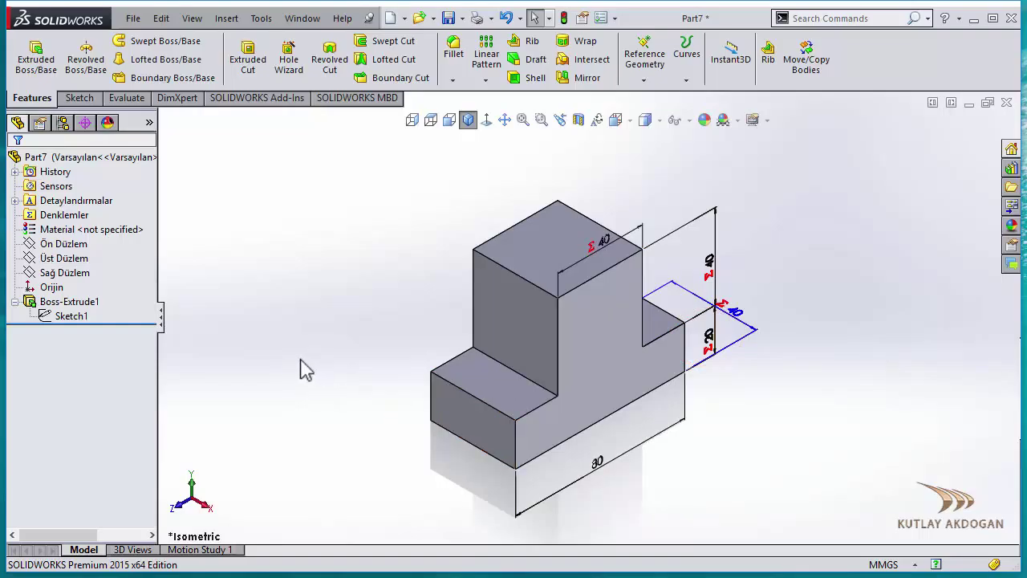
{"action": "left_click", "coordinate": [65, 123]}
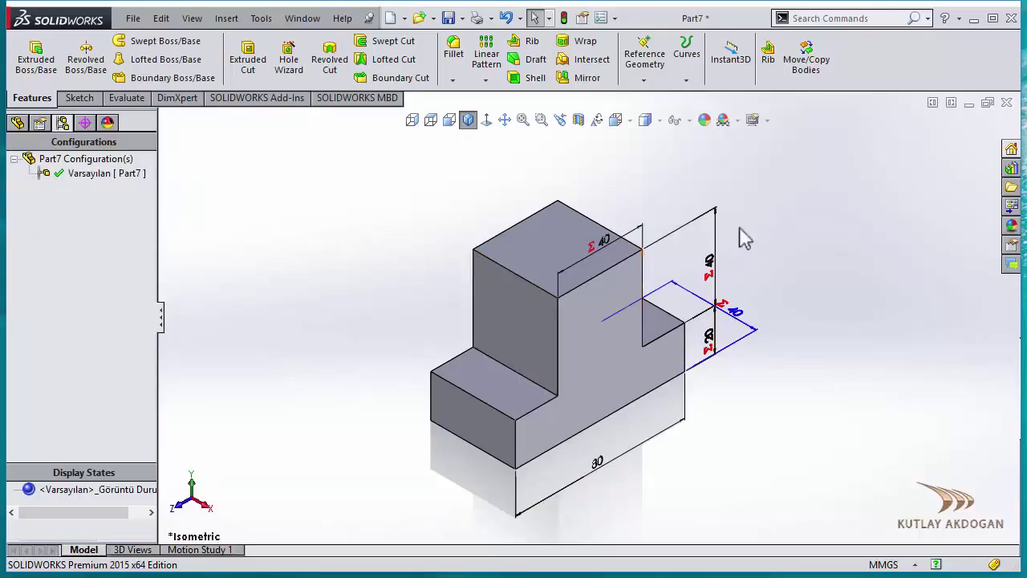
{"action": "left_click", "coordinate": [133, 176]}
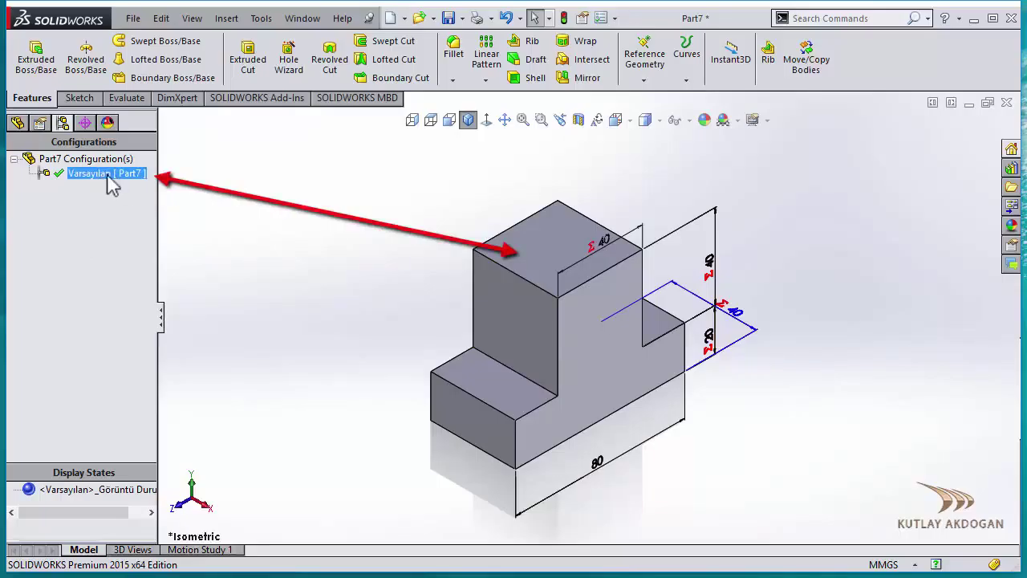
{"action": "left_click", "coordinate": [837, 383]}
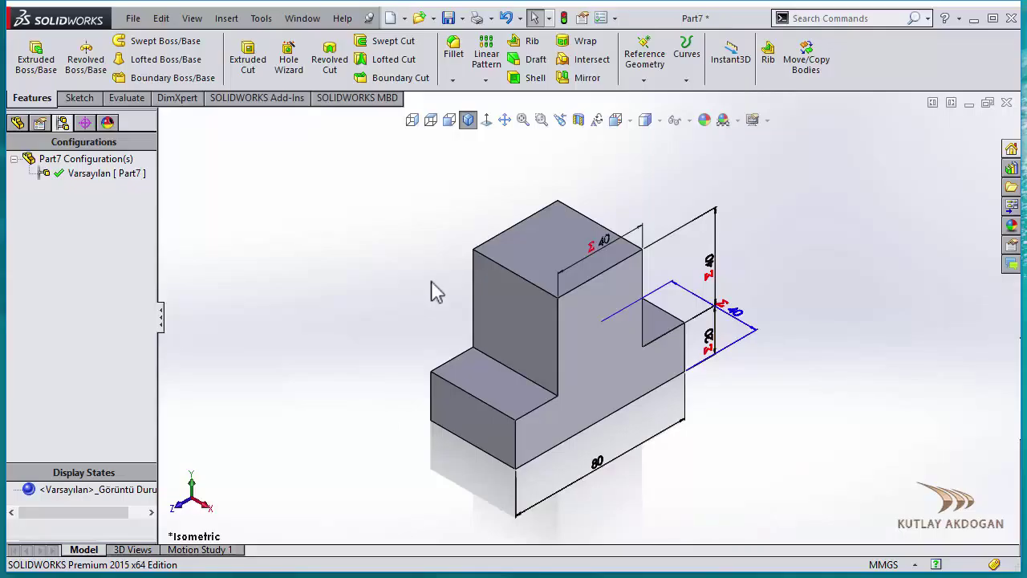
{"action": "left_click", "coordinate": [80, 160]}
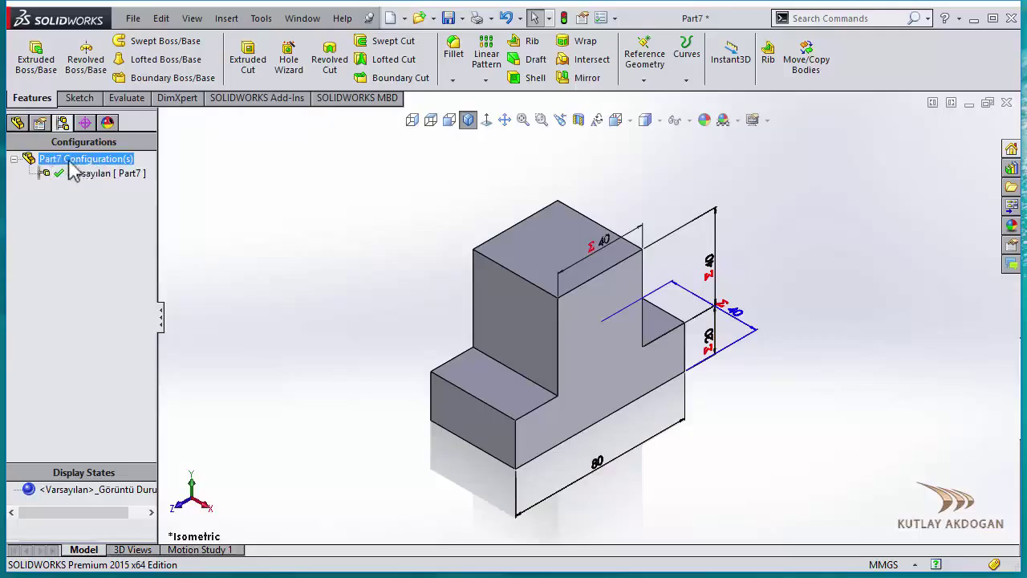
{"action": "left_click", "coordinate": [80, 162]}
- Add the BUYUK120 configuration with Configuration Name as BOM part number, then select it
{"action": "right_click", "coordinate": [81, 162]}
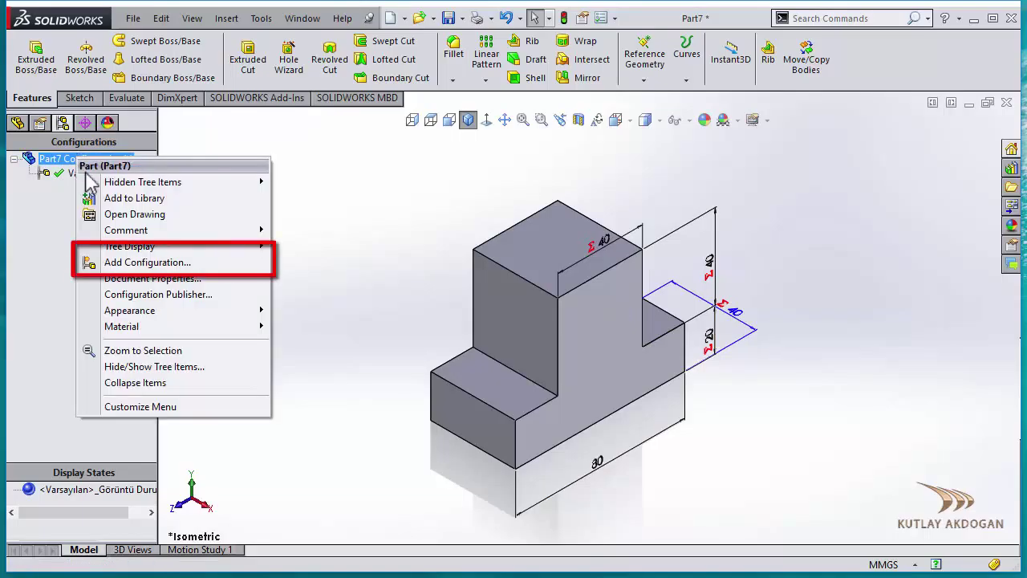
{"action": "left_click", "coordinate": [163, 264]}
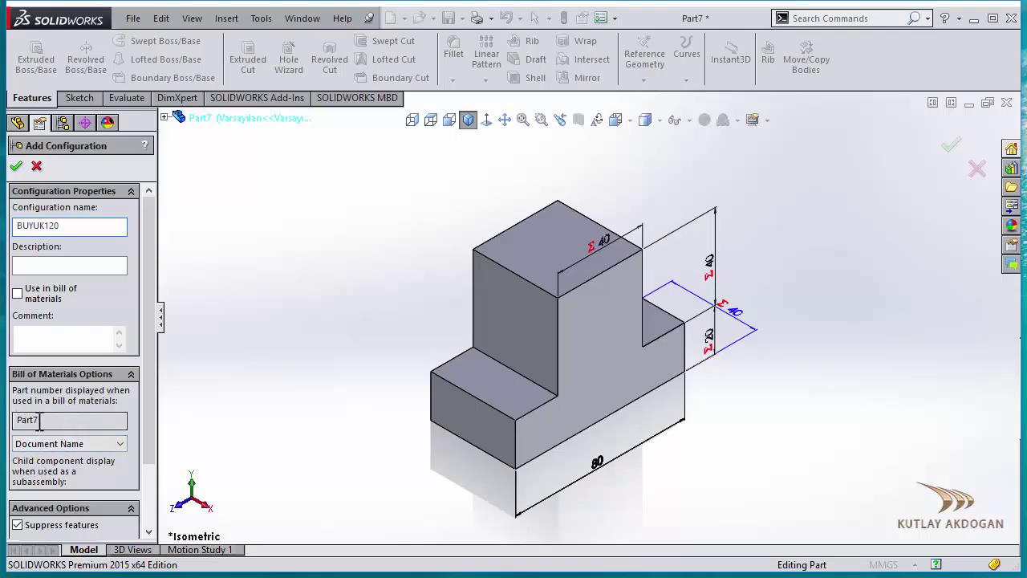
{"action": "left_click", "coordinate": [81, 446]}
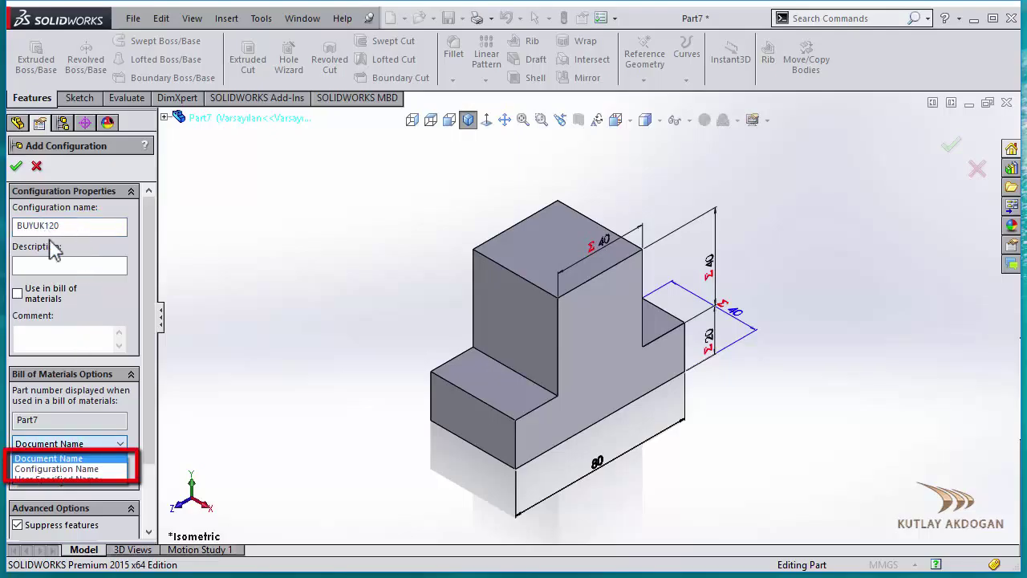
{"action": "left_click", "coordinate": [69, 468]}
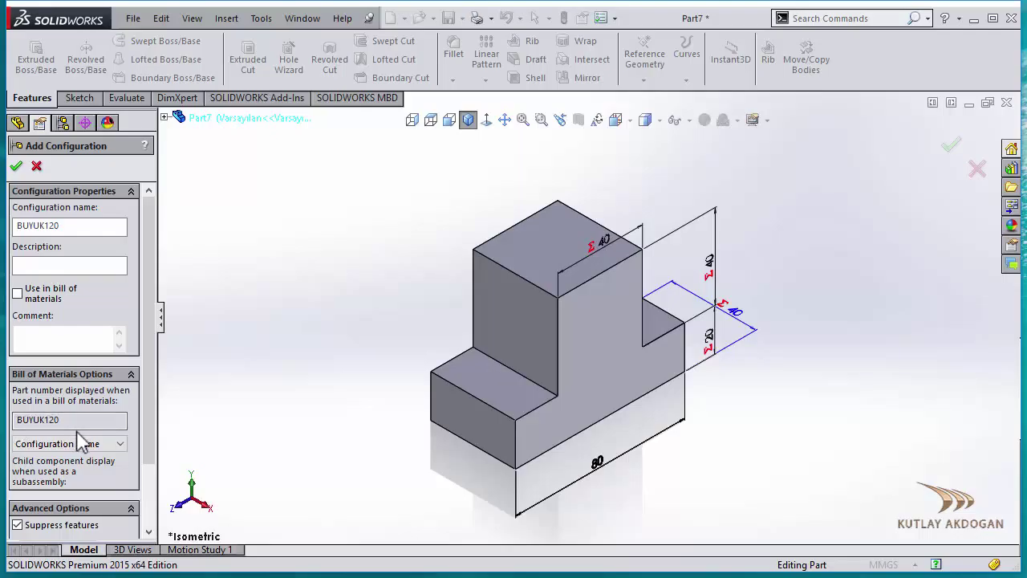
{"action": "left_click", "coordinate": [16, 166]}
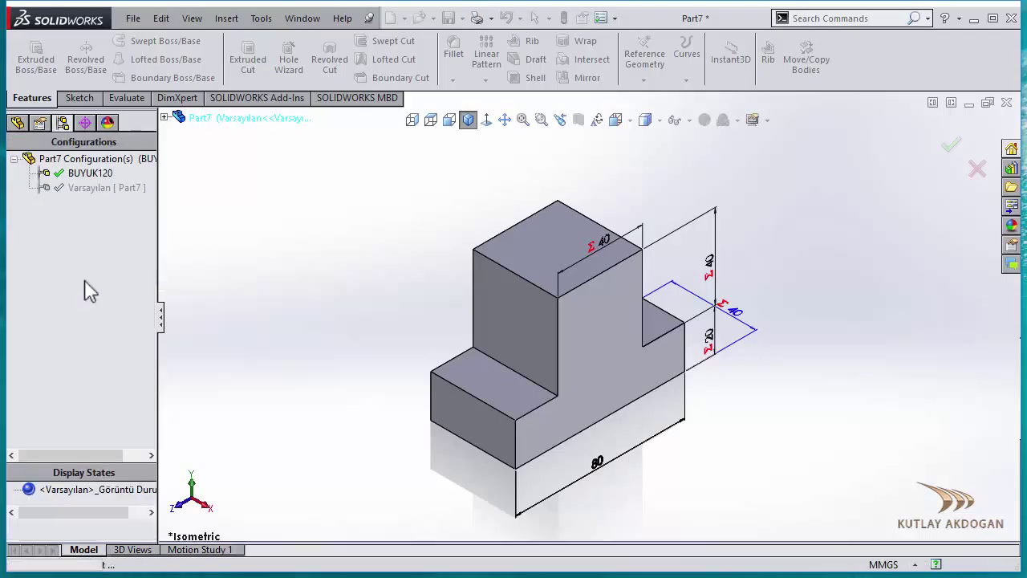
{"action": "left_click", "coordinate": [80, 188]}
{"action": "left_click", "coordinate": [92, 174]}
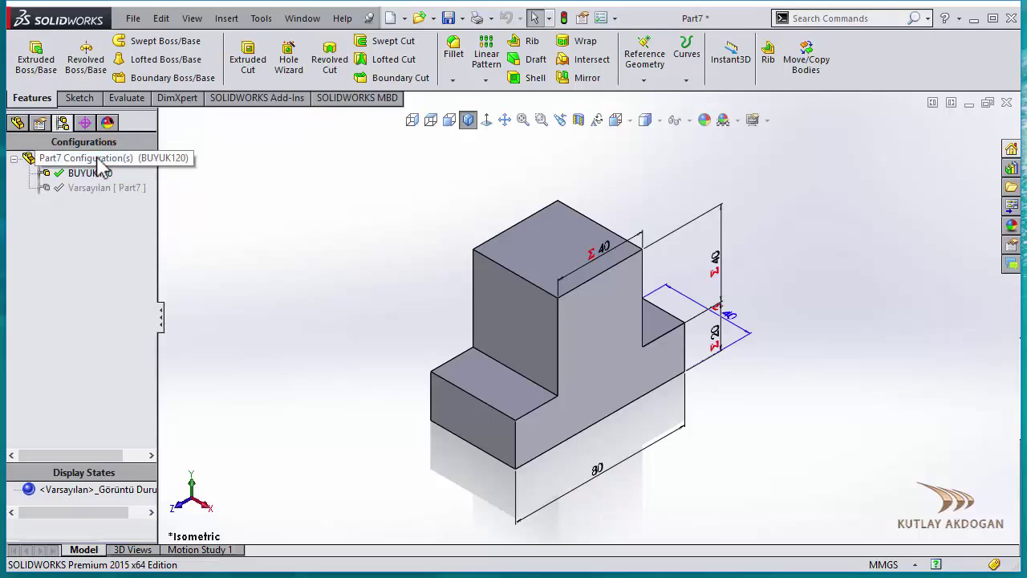
- Add a KUCUK40 configuration using Configuration Name as its BOM part number
{"action": "right_click", "coordinate": [112, 165]}
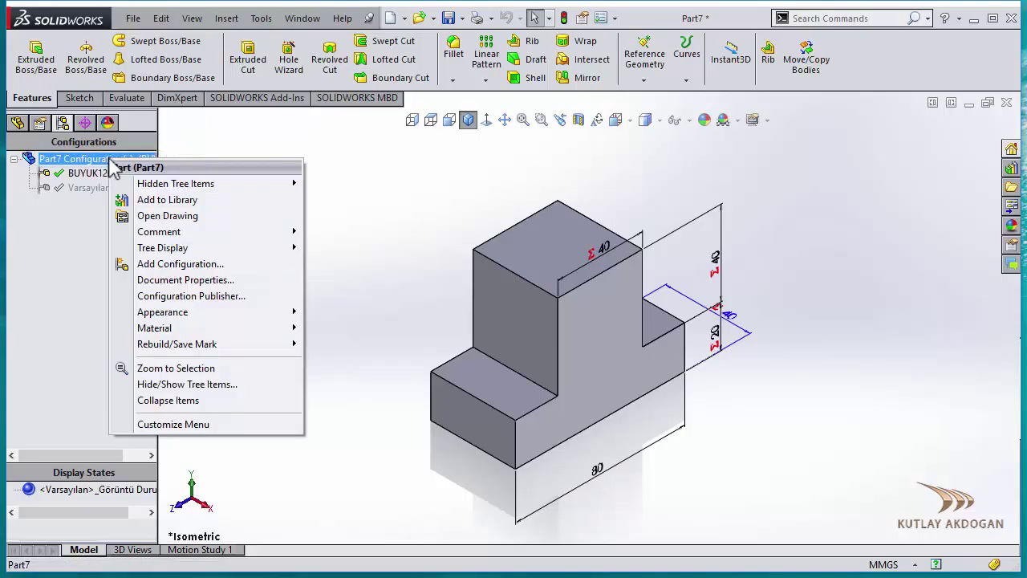
{"action": "left_click", "coordinate": [193, 264]}
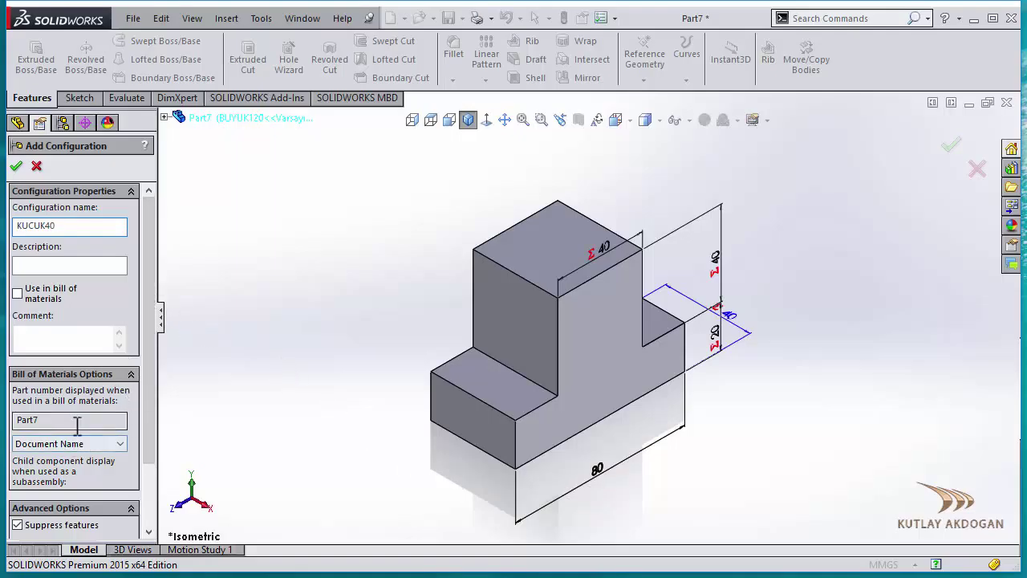
{"action": "type", "text": "KUCUK40"}
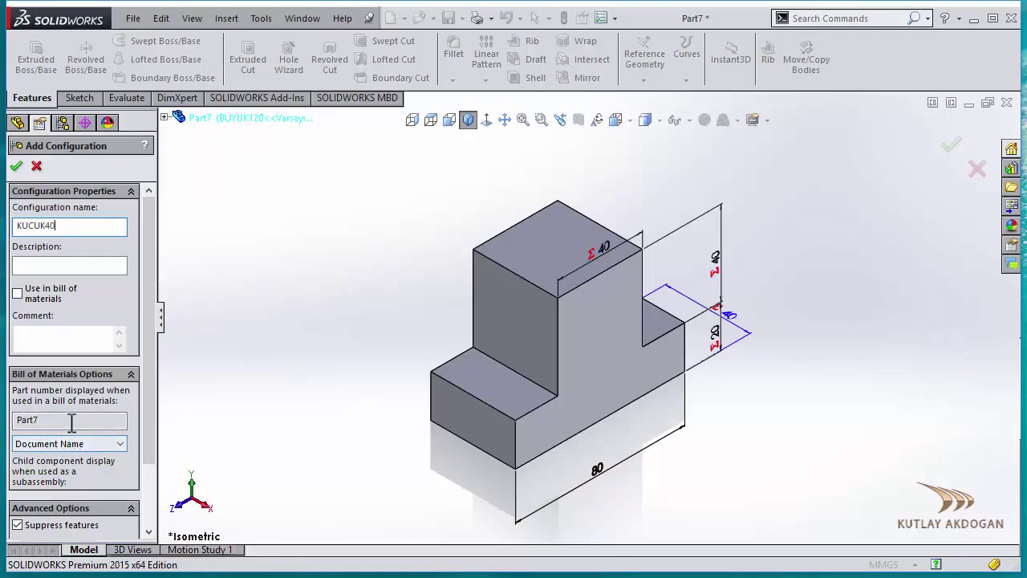
{"action": "left_click", "coordinate": [56, 443]}
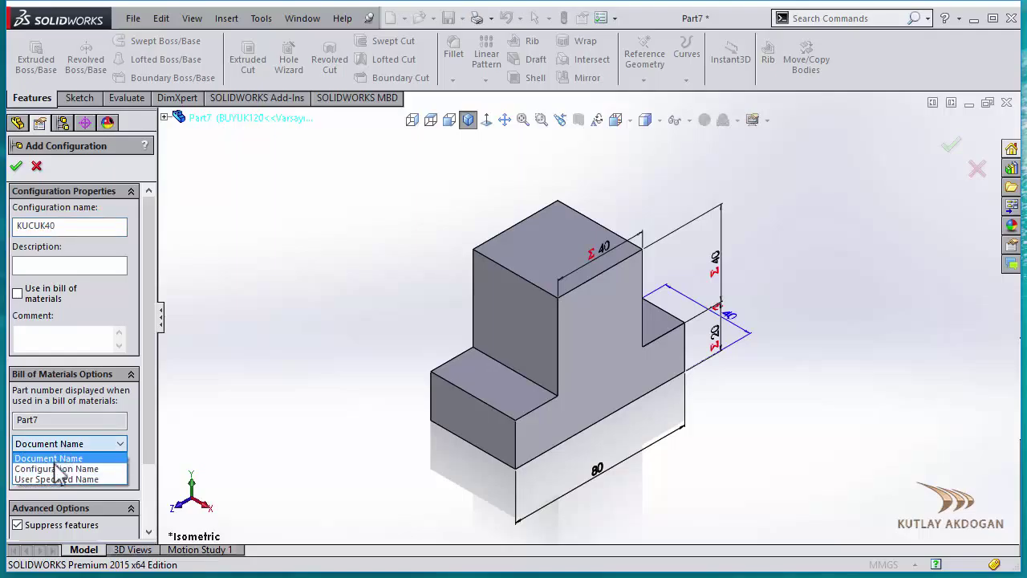
{"action": "left_click", "coordinate": [56, 468]}
{"action": "left_click", "coordinate": [16, 166]}
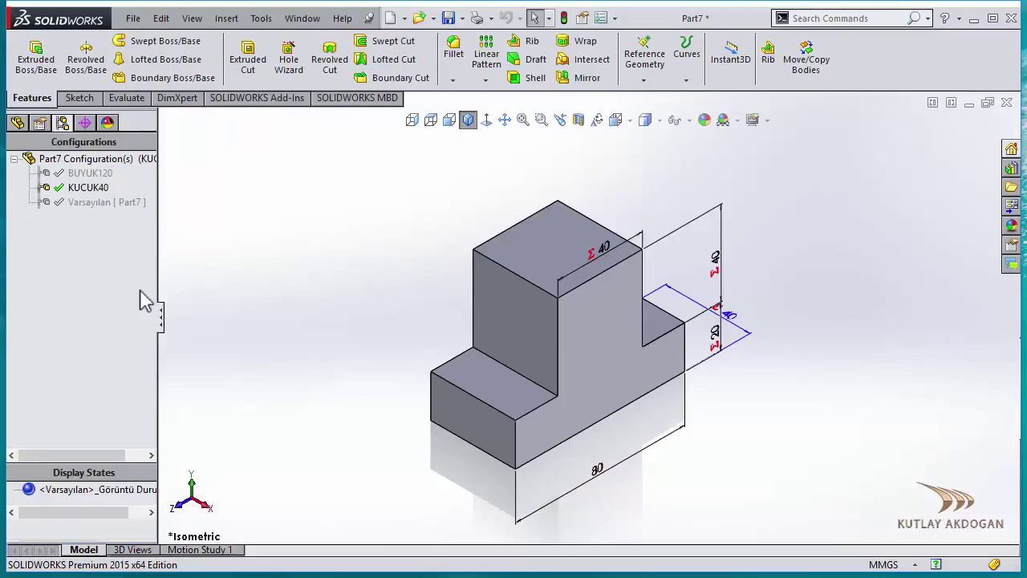
- Click through the BUYUK120, KUCUK40 and Varsayılan entries in the configuration list
{"action": "scroll", "coordinate": [678, 438], "scroll_direction": "down", "scroll_amount": 2}
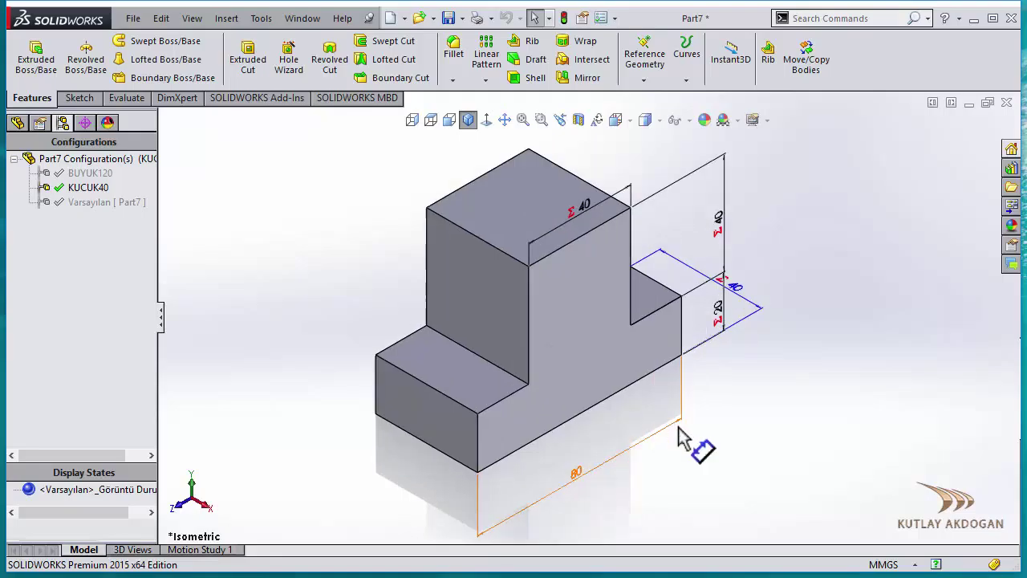
{"action": "left_click", "coordinate": [91, 174]}
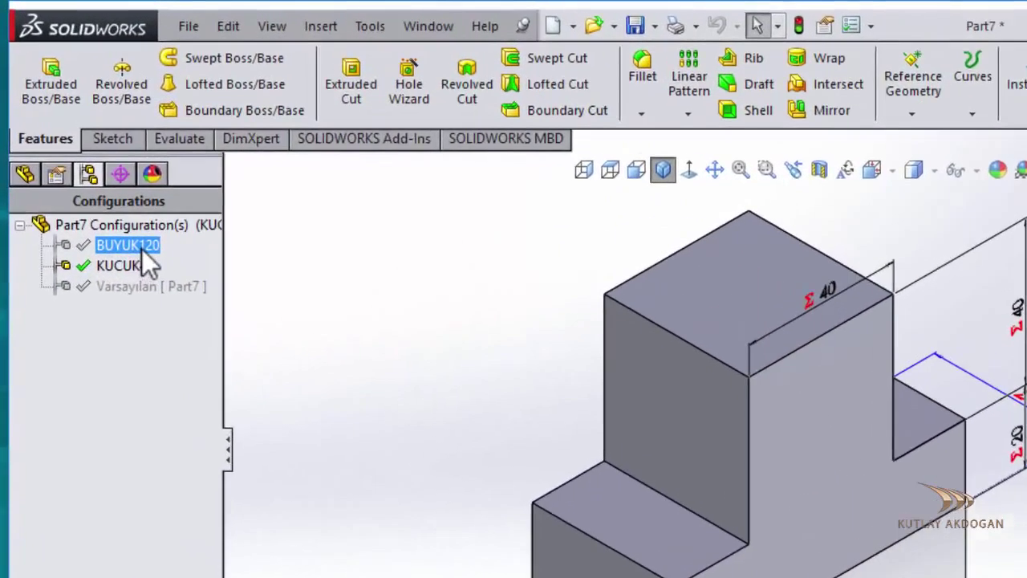
{"action": "left_click", "coordinate": [62, 217]}
{"action": "left_click", "coordinate": [100, 185]}
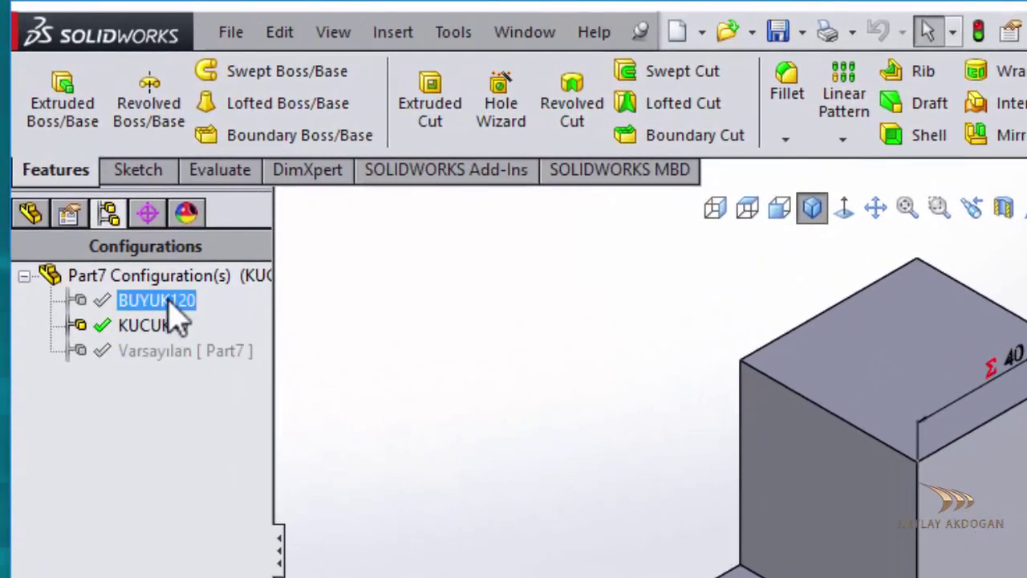
{"action": "left_click", "coordinate": [94, 323]}
{"action": "left_click", "coordinate": [117, 385]}
{"action": "left_click", "coordinate": [101, 298]}
{"action": "left_click", "coordinate": [130, 382]}
{"action": "left_click", "coordinate": [186, 353]}
{"action": "left_click", "coordinate": [116, 327]}
{"action": "left_click", "coordinate": [184, 351]}
{"action": "left_click", "coordinate": [93, 329]}
{"action": "left_click", "coordinate": [152, 348]}
{"action": "left_click", "coordinate": [102, 331]}
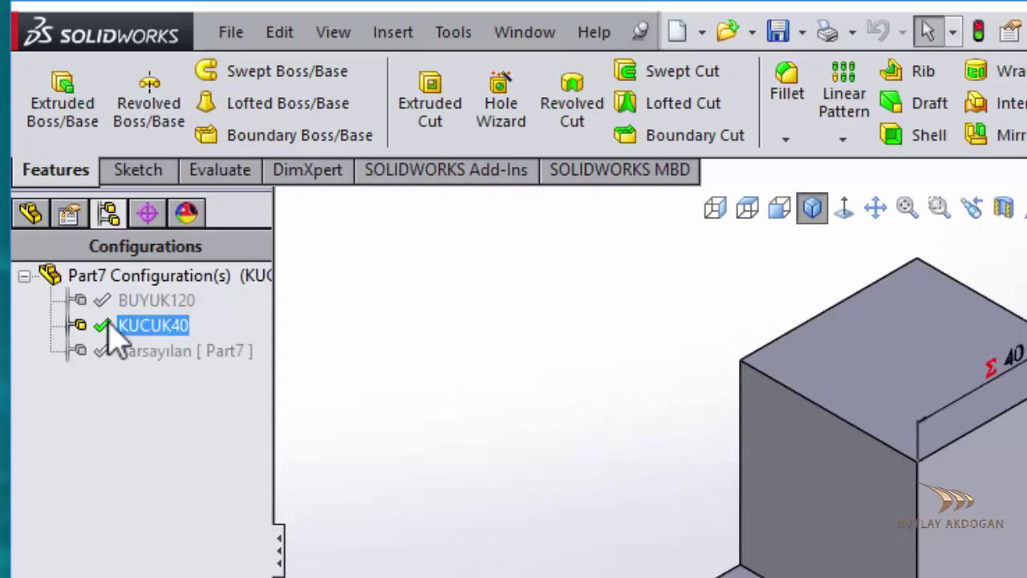
{"action": "left_click", "coordinate": [122, 350]}
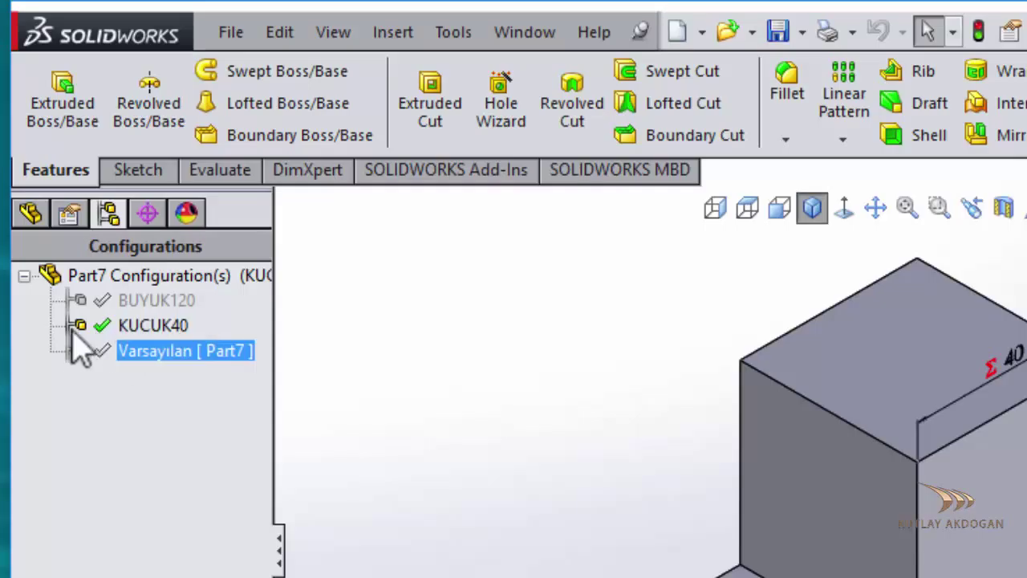
{"action": "left_click", "coordinate": [81, 328]}
{"action": "left_click", "coordinate": [121, 340]}
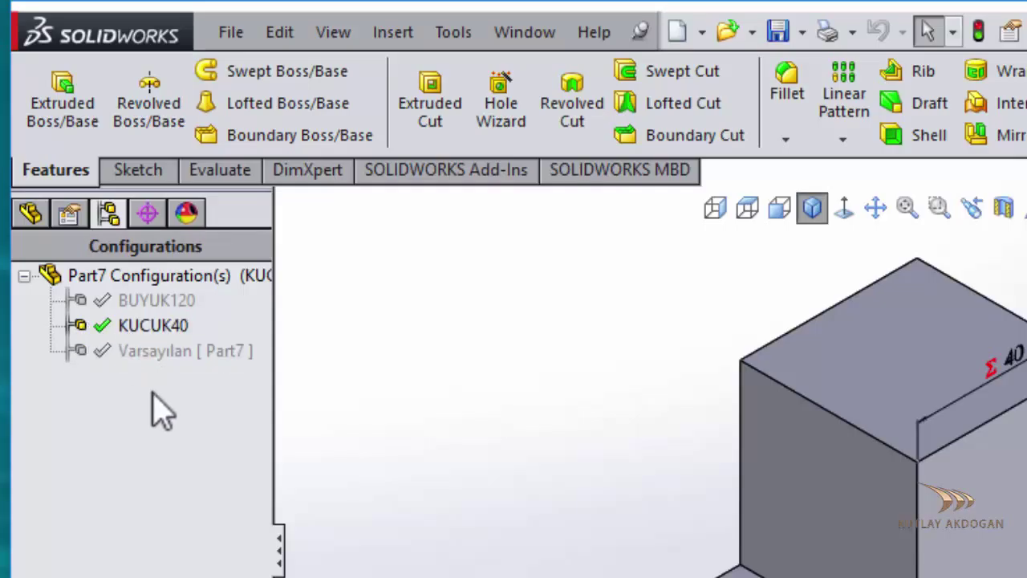
{"action": "left_click", "coordinate": [165, 329]}
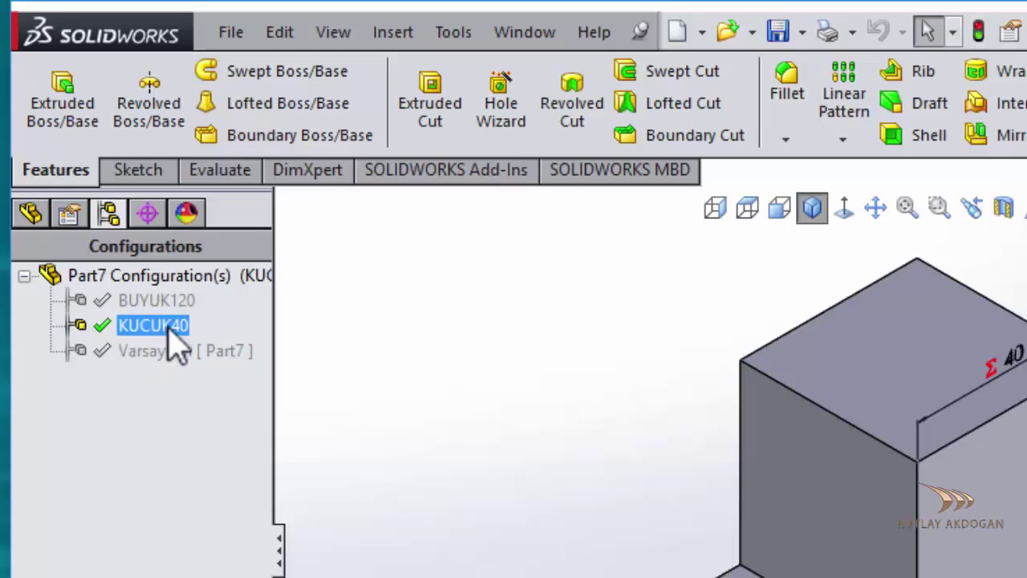
{"action": "left_click", "coordinate": [161, 357]}
{"action": "left_click", "coordinate": [137, 329]}
{"action": "left_click", "coordinate": [292, 562]}
{"action": "left_click", "coordinate": [197, 351]}
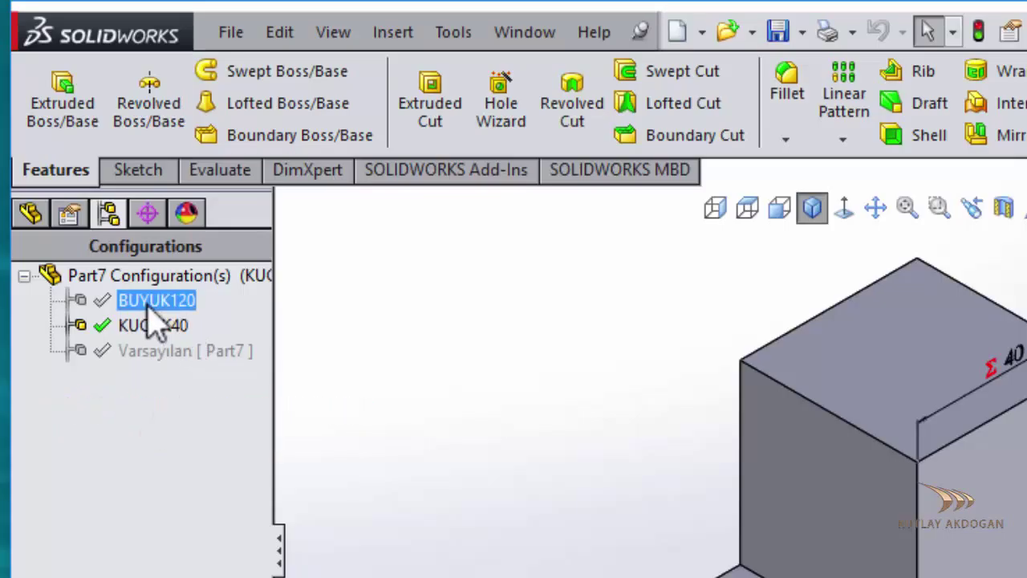
{"action": "left_click", "coordinate": [191, 298]}
{"action": "left_click", "coordinate": [156, 456]}
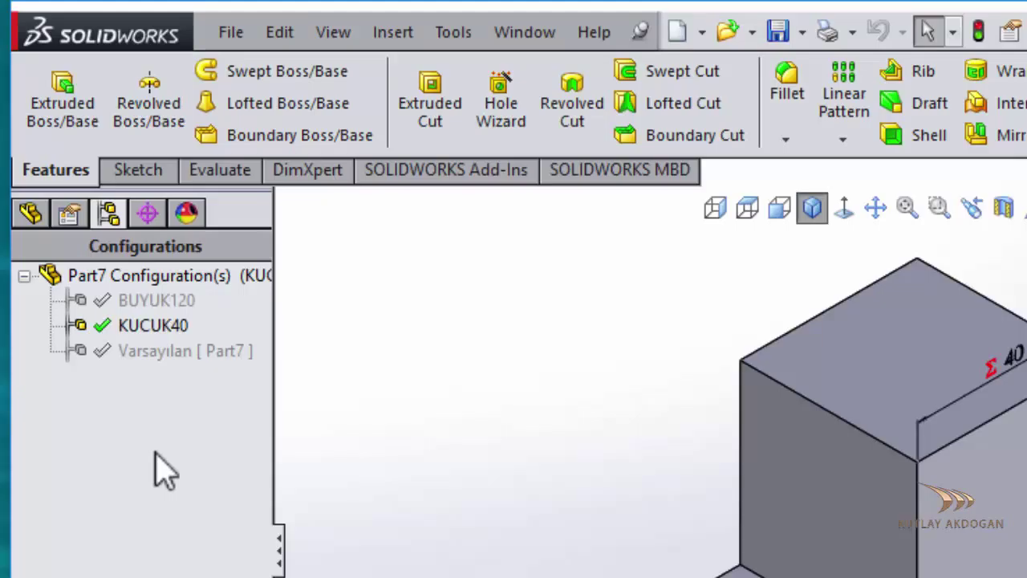
{"action": "left_click", "coordinate": [148, 329]}
{"action": "left_click", "coordinate": [172, 325]}
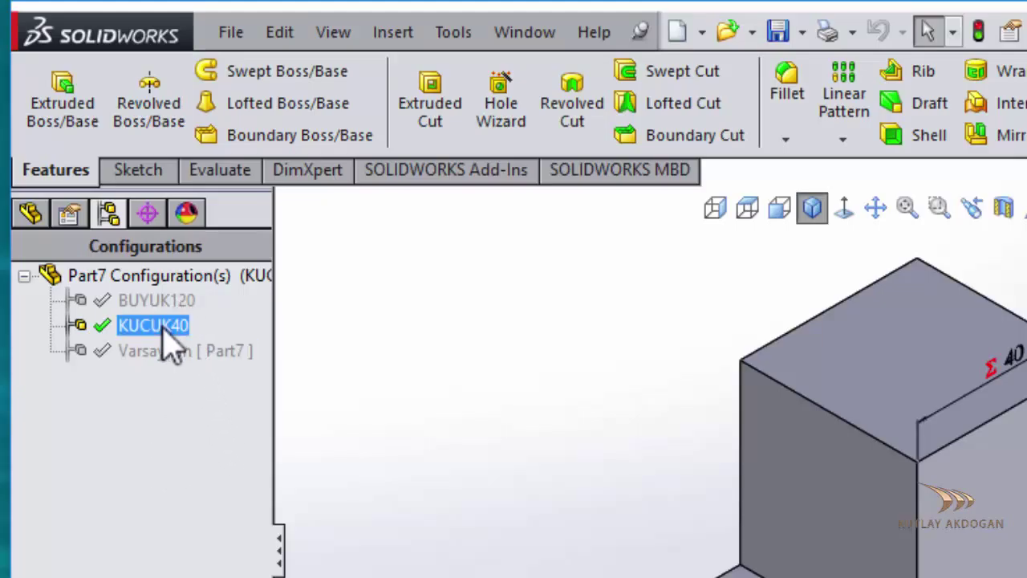
{"action": "left_click", "coordinate": [179, 302]}
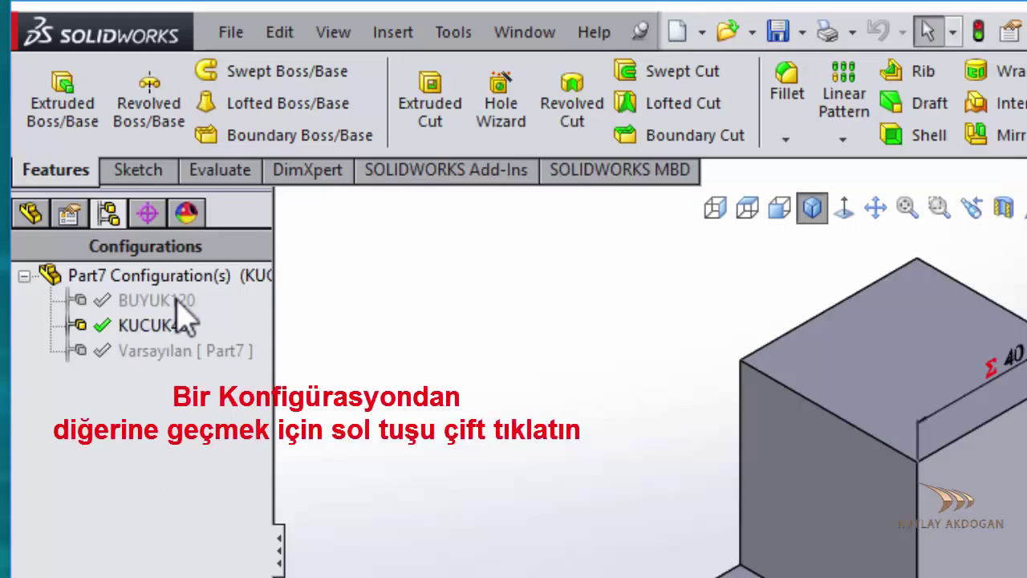
- Double-click BUYUK120 to make it the active configuration
{"action": "double_click", "coordinate": [135, 301]}
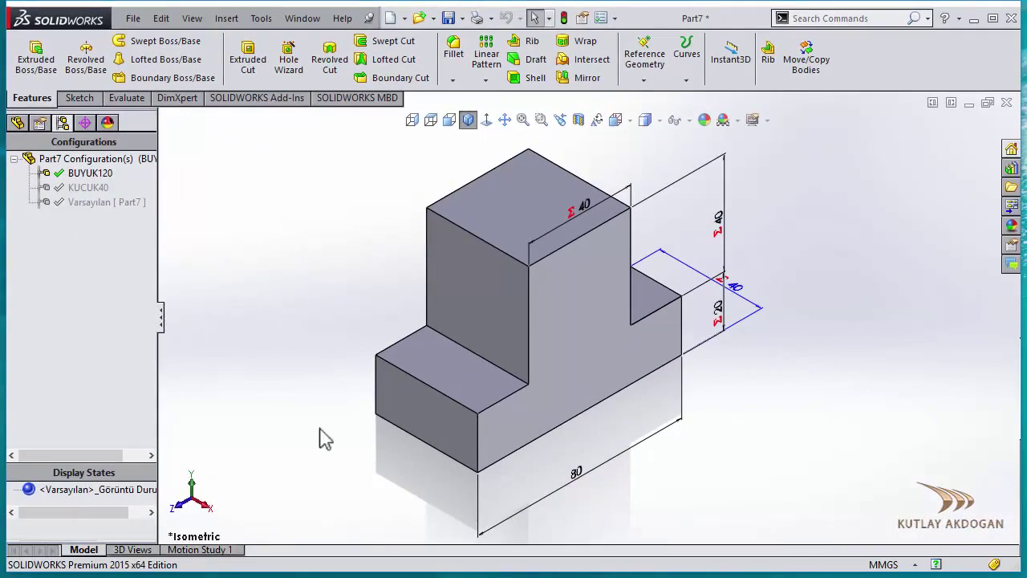
{"action": "left_click", "coordinate": [103, 202]}
{"action": "left_click", "coordinate": [92, 233]}
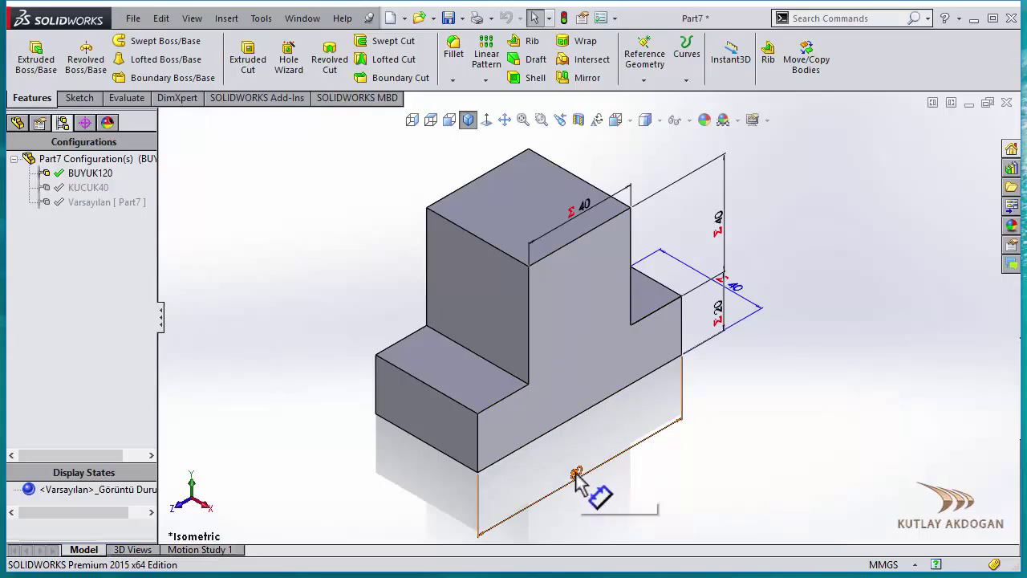
- Change the 80 mm base length to 120 mm for the BUYUK120 configuration only
{"action": "double_click", "coordinate": [577, 475]}
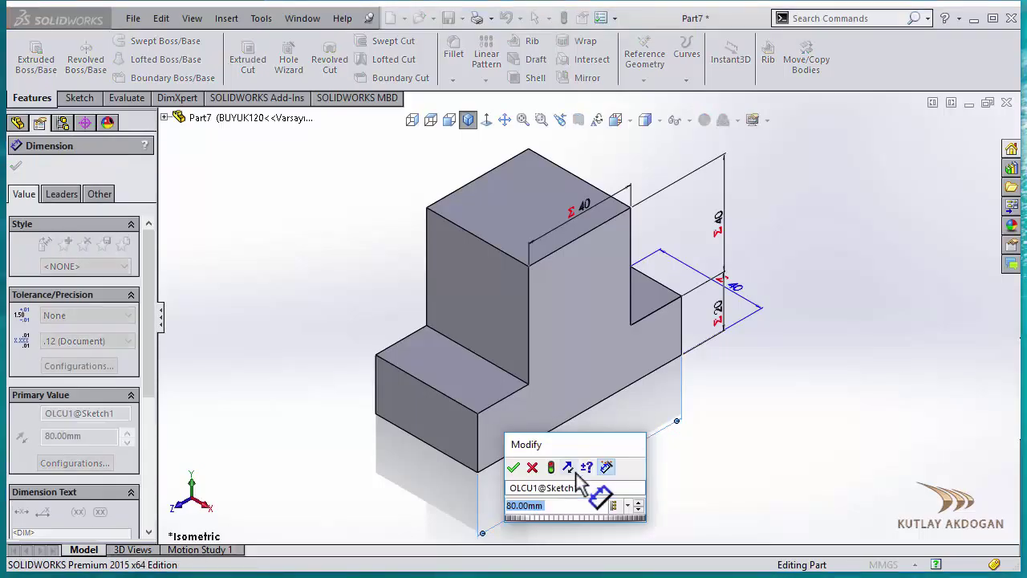
{"action": "type", "text": "120"}
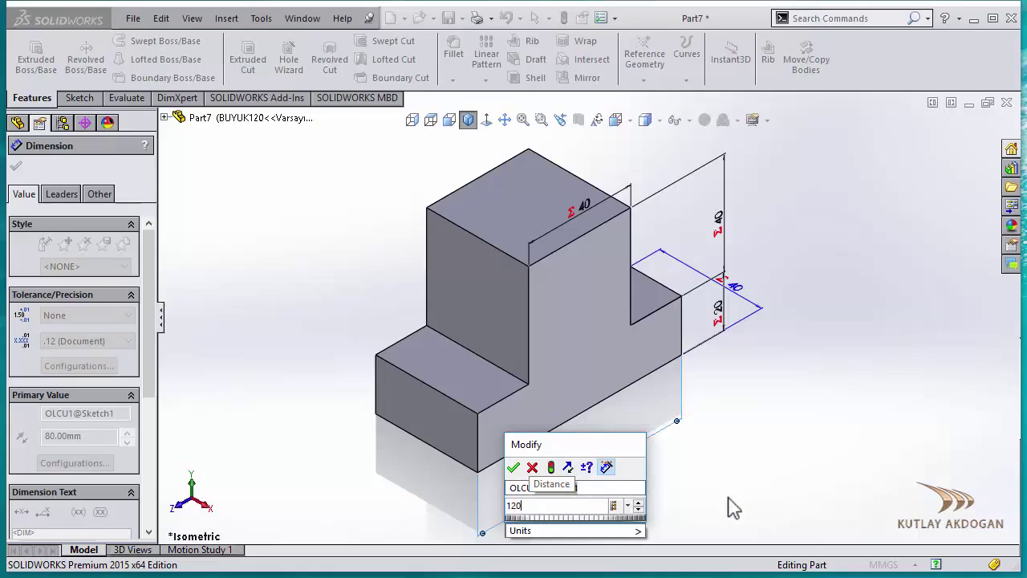
{"action": "mouse_move", "coordinate": [561, 530]}
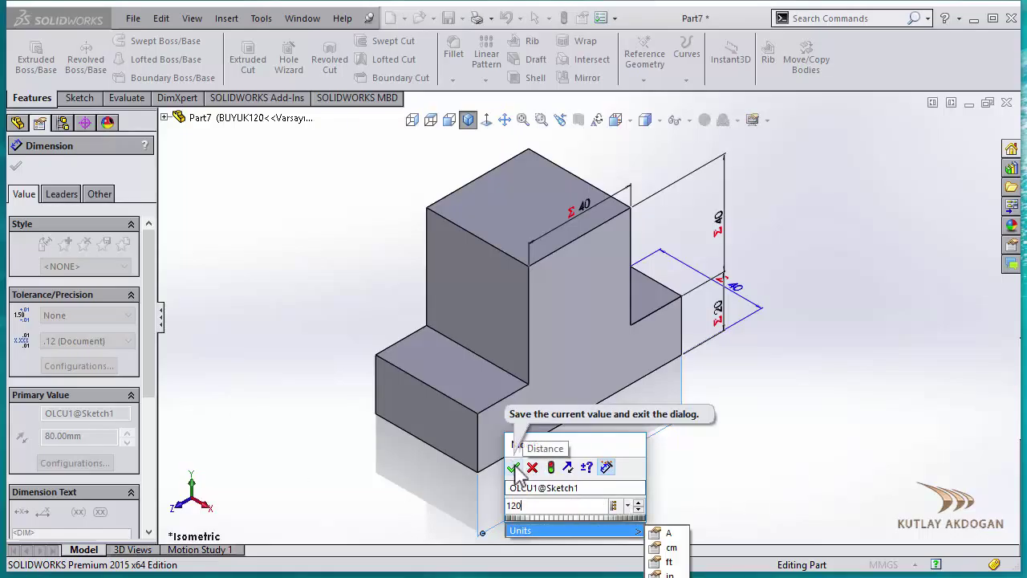
{"action": "left_click", "coordinate": [583, 448]}
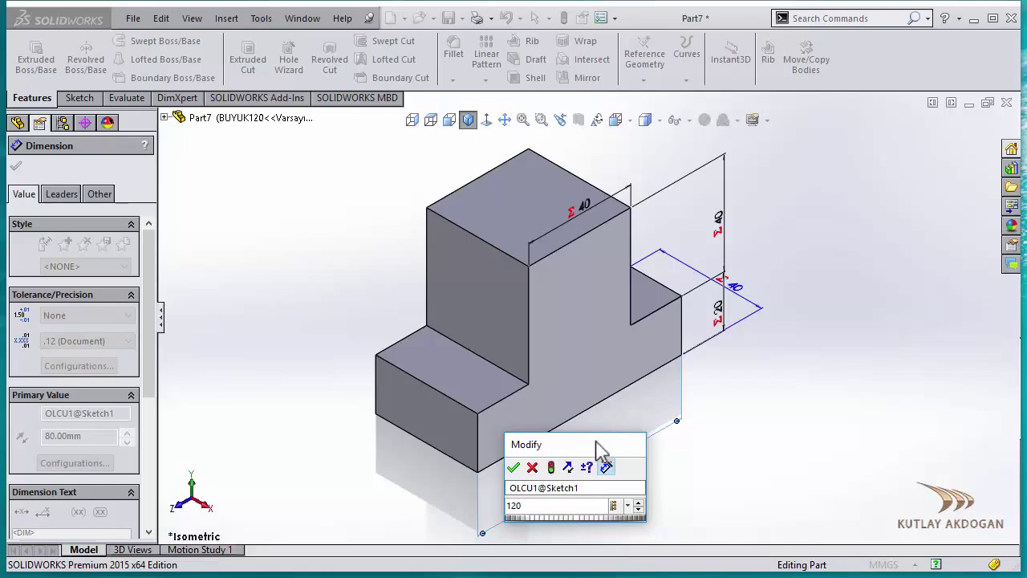
{"action": "left_click_drag", "start_coordinate": [598, 449], "coordinate": [897, 321]}
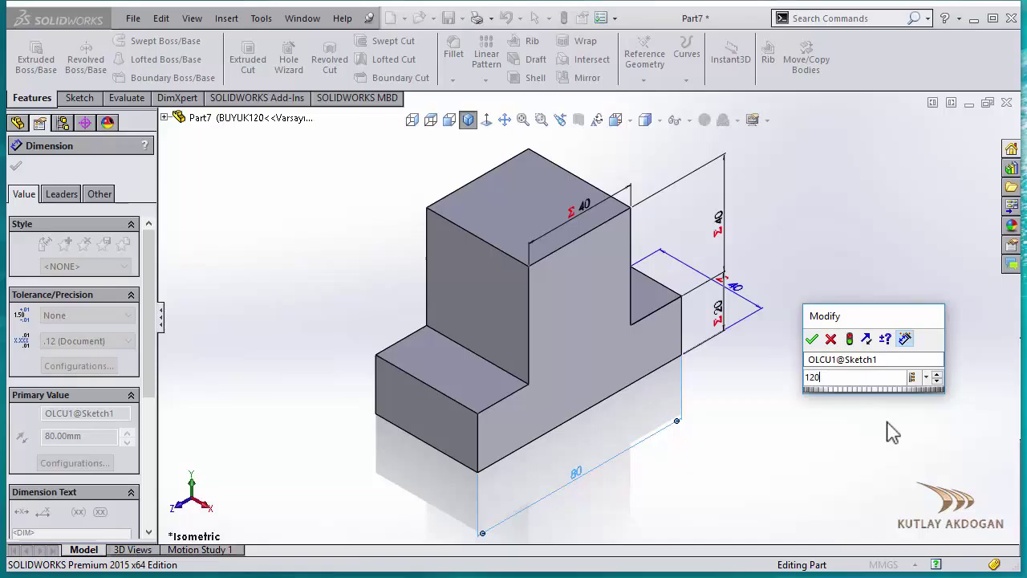
{"action": "left_click", "coordinate": [927, 378]}
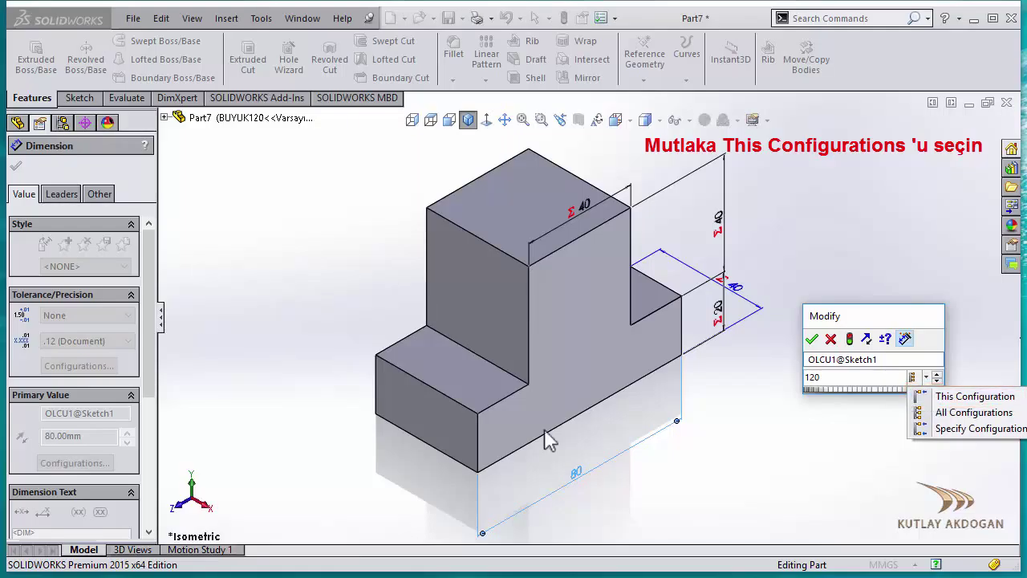
{"action": "left_click", "coordinate": [879, 319]}
{"action": "left_click_drag", "start_coordinate": [874, 319], "coordinate": [809, 267]}
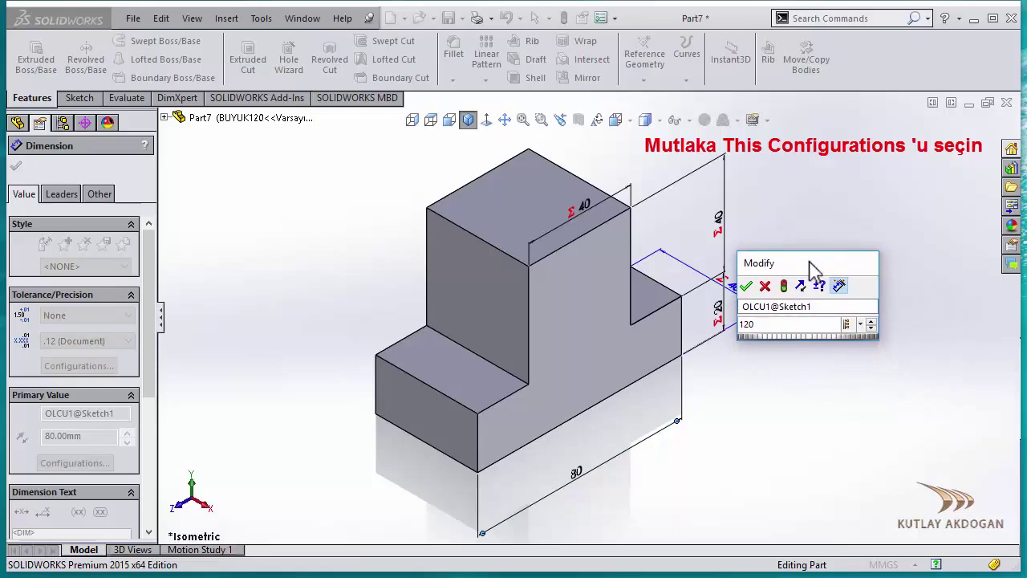
{"action": "left_click", "coordinate": [860, 327]}
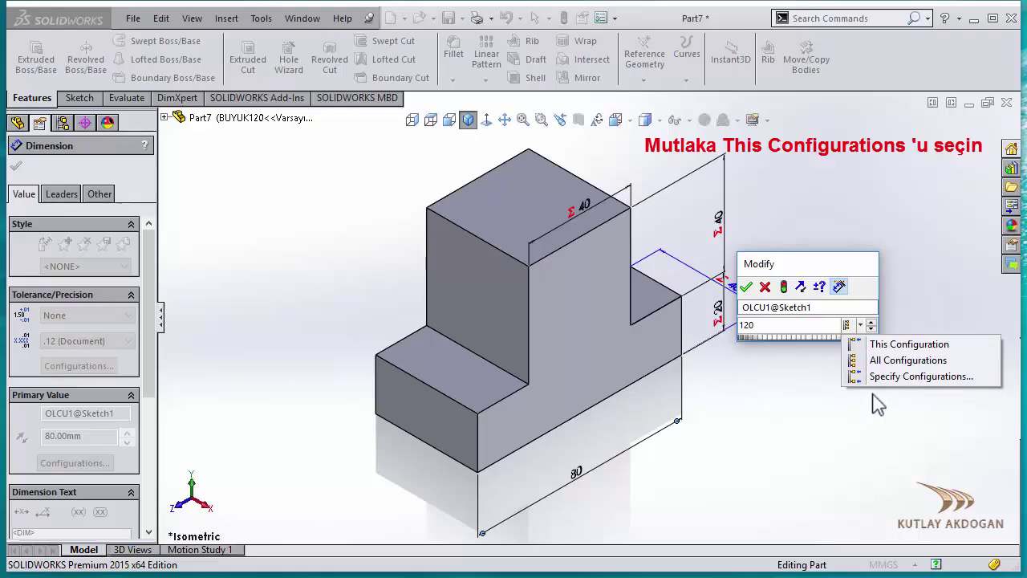
{"action": "left_click", "coordinate": [903, 378]}
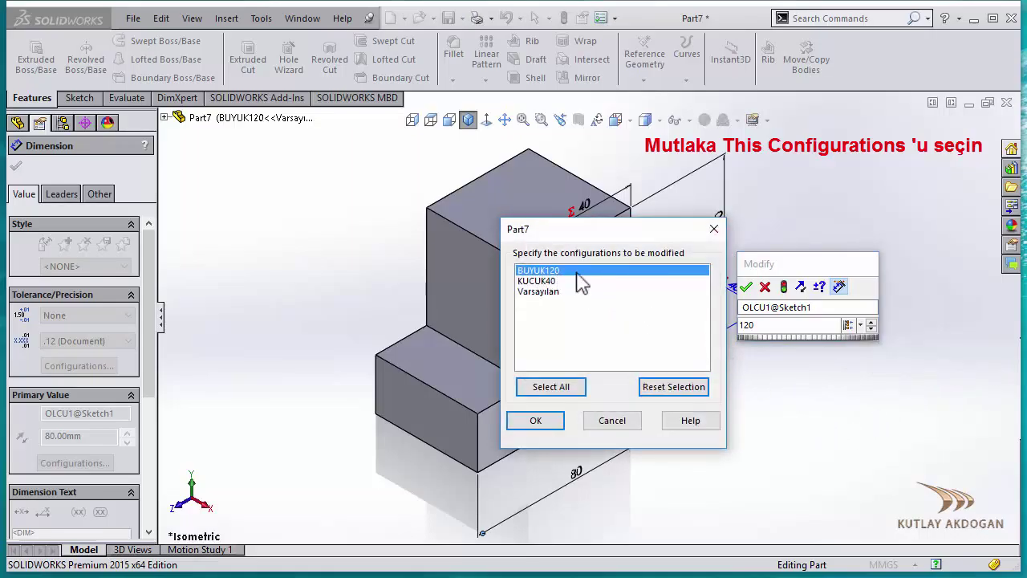
{"action": "left_click", "coordinate": [614, 426]}
{"action": "left_click", "coordinate": [861, 327]}
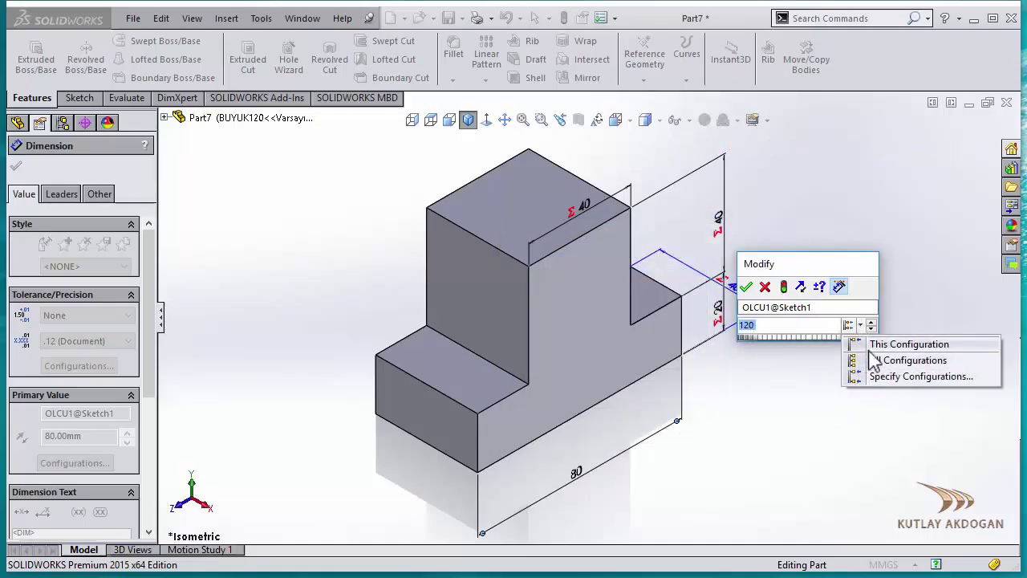
{"action": "left_click", "coordinate": [875, 360]}
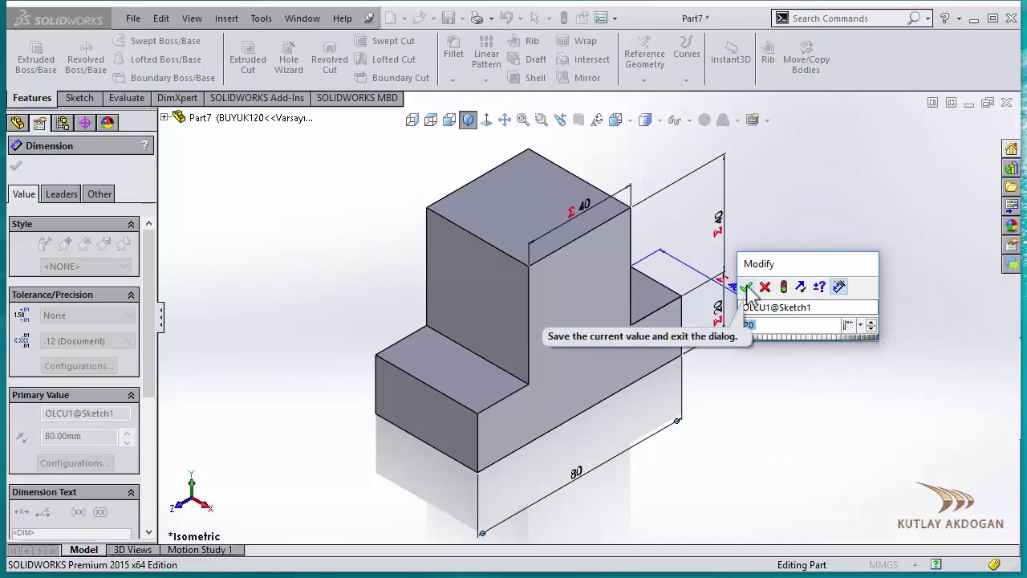
{"action": "left_click", "coordinate": [746, 287]}
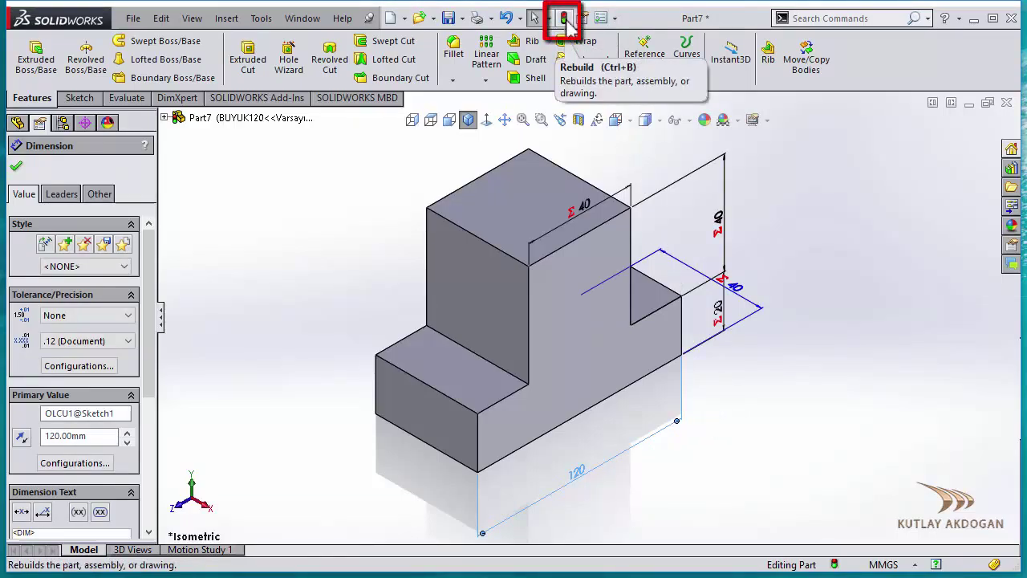
- Rebuild the part, fit it in view, and activate the KUCUK40 configuration
{"action": "left_click", "coordinate": [566, 19]}
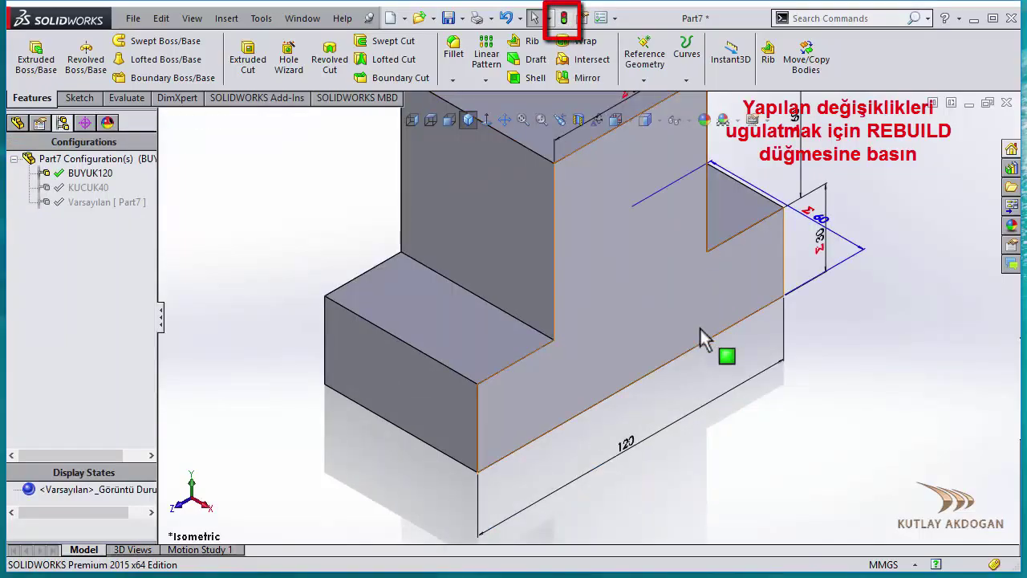
{"action": "key", "text": "f"}
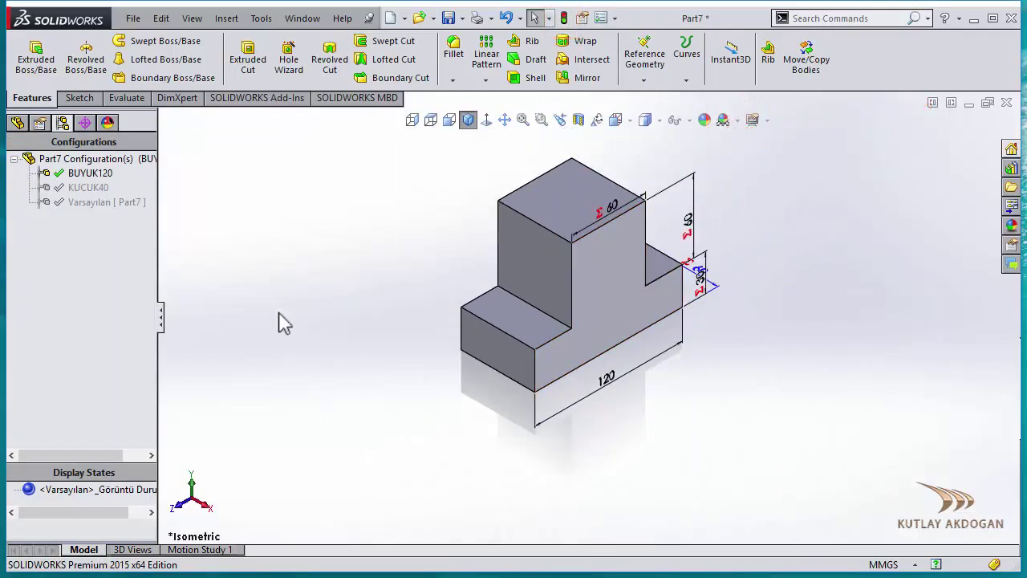
{"action": "left_click", "coordinate": [87, 188]}
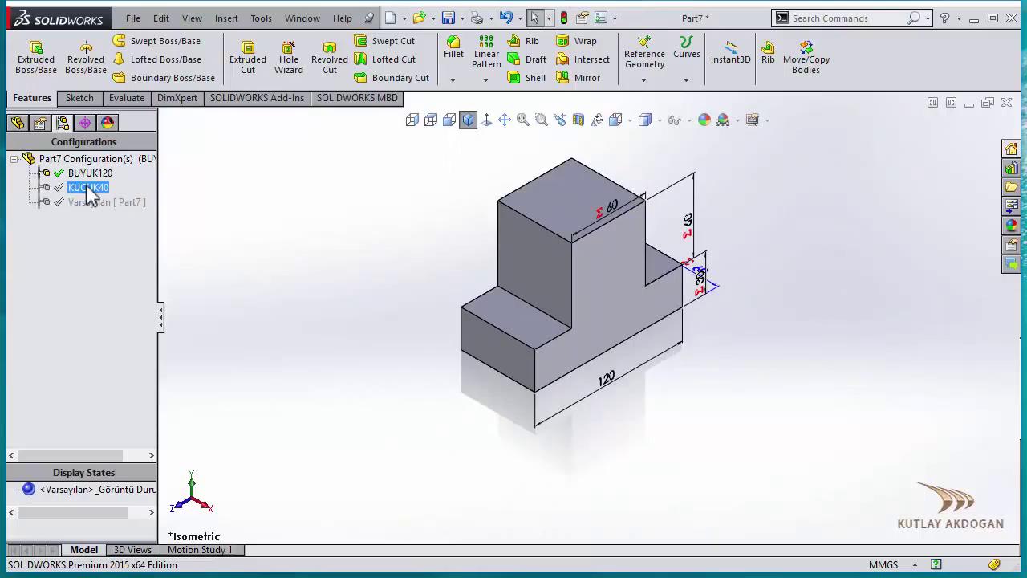
{"action": "double_click", "coordinate": [87, 190]}
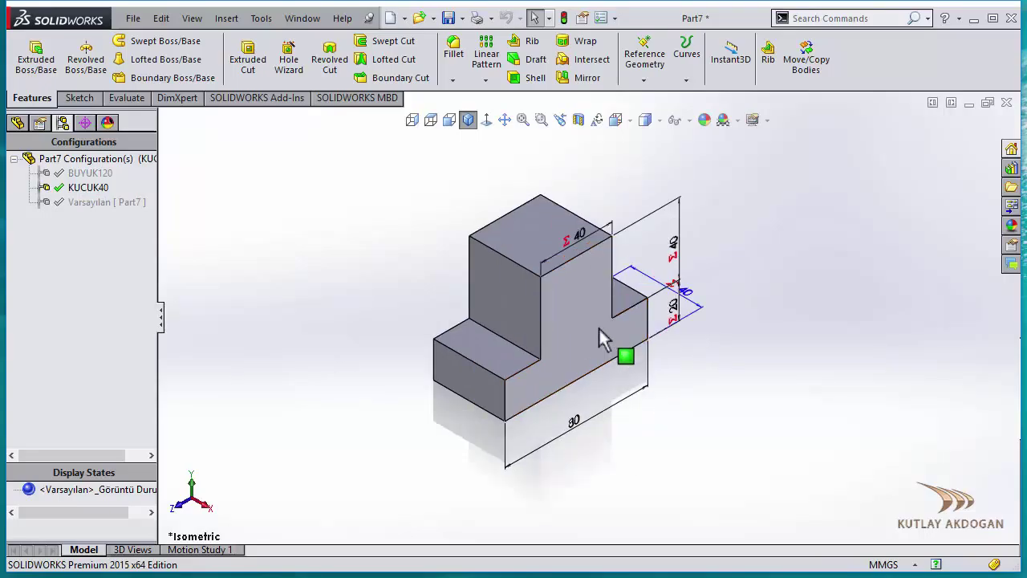
{"action": "scroll", "coordinate": [599, 330], "scroll_direction": "down", "scroll_amount": 1}
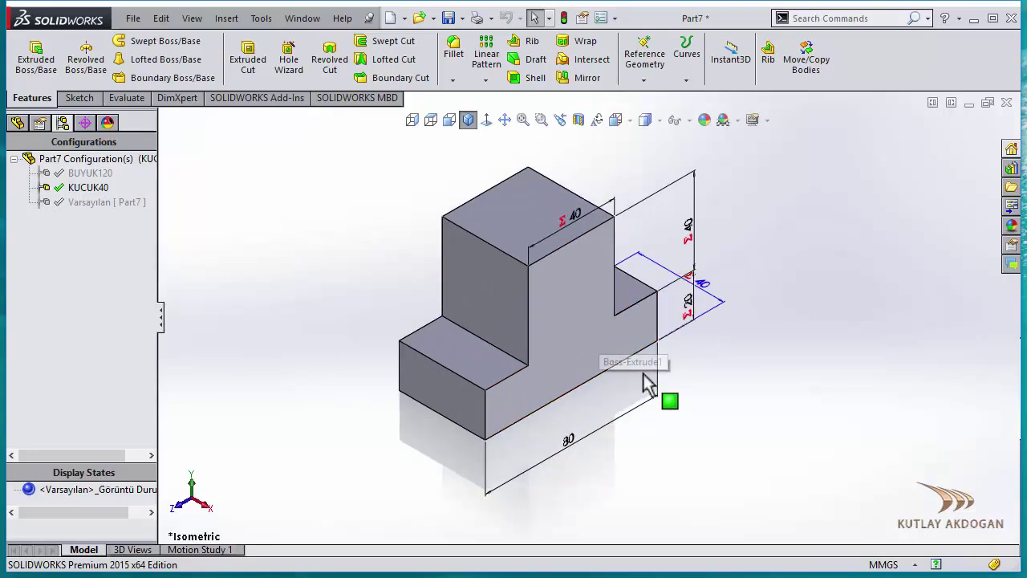
- Change the 80 base length to 40 for this configuration only
{"action": "double_click", "coordinate": [570, 445]}
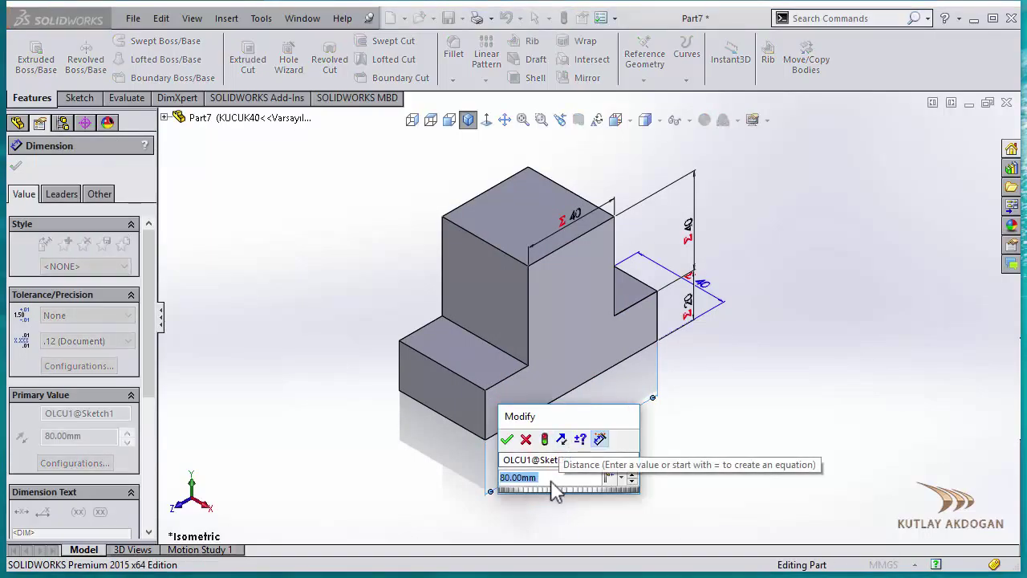
{"action": "type", "text": "40"}
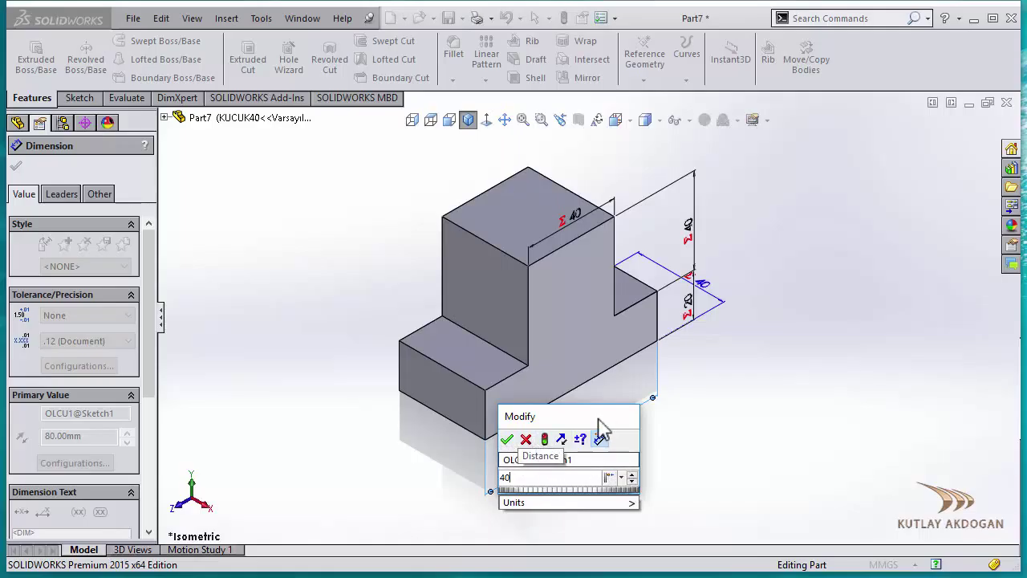
{"action": "left_click", "coordinate": [526, 439]}
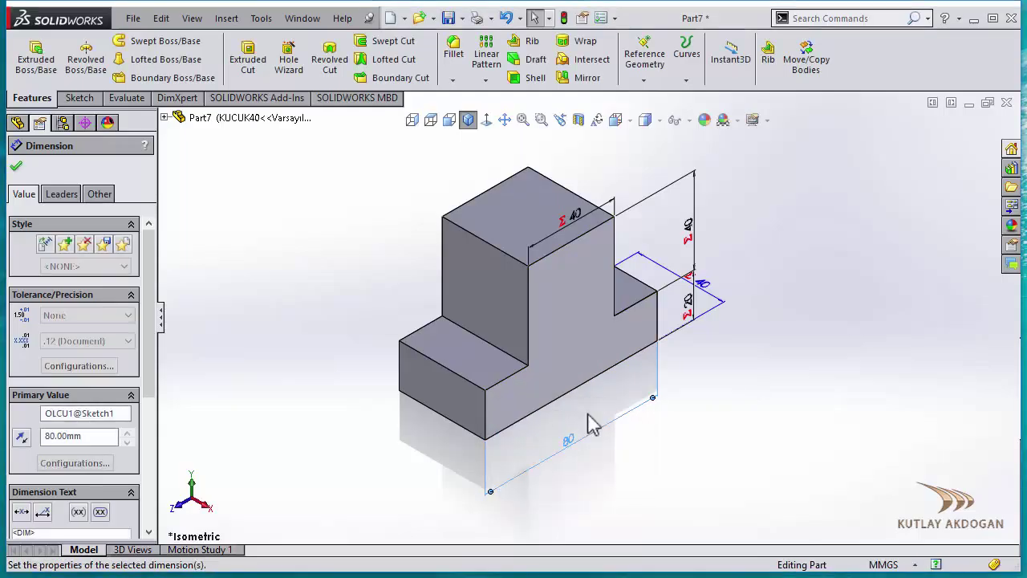
{"action": "double_click", "coordinate": [570, 442]}
{"action": "mouse_move", "coordinate": [563, 417]}
{"action": "left_mouse_down"}
{"action": "mouse_move", "coordinate": [597, 395]}
{"action": "mouse_move", "coordinate": [720, 211]}
{"action": "left_mouse_up"}
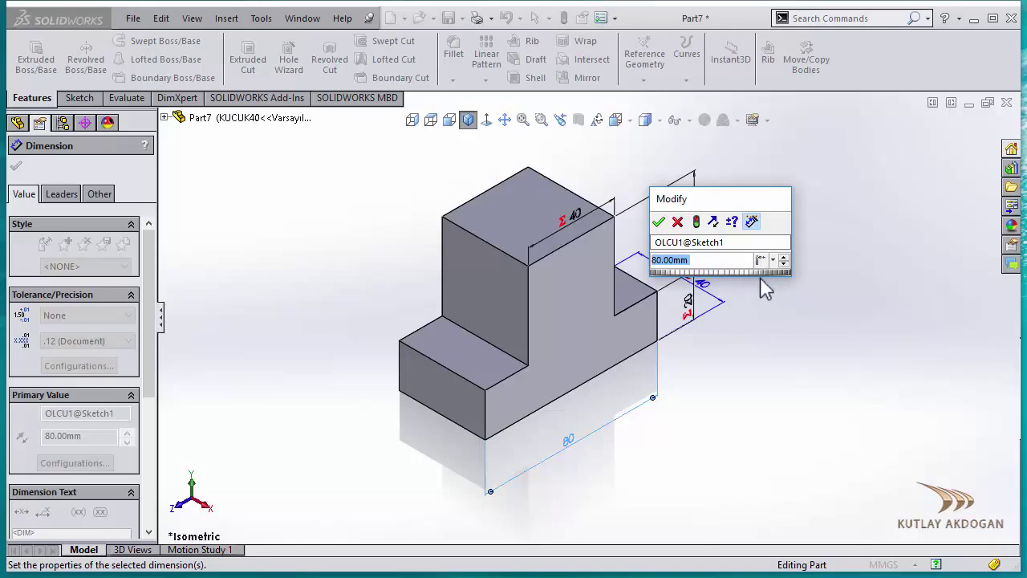
{"action": "type", "text": "40"}
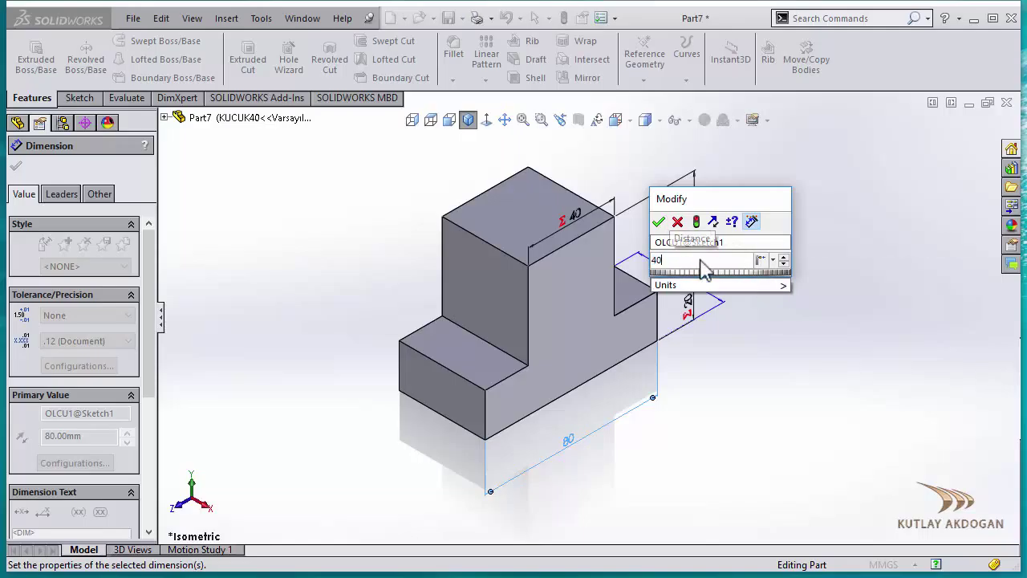
{"action": "mouse_move", "coordinate": [718, 285]}
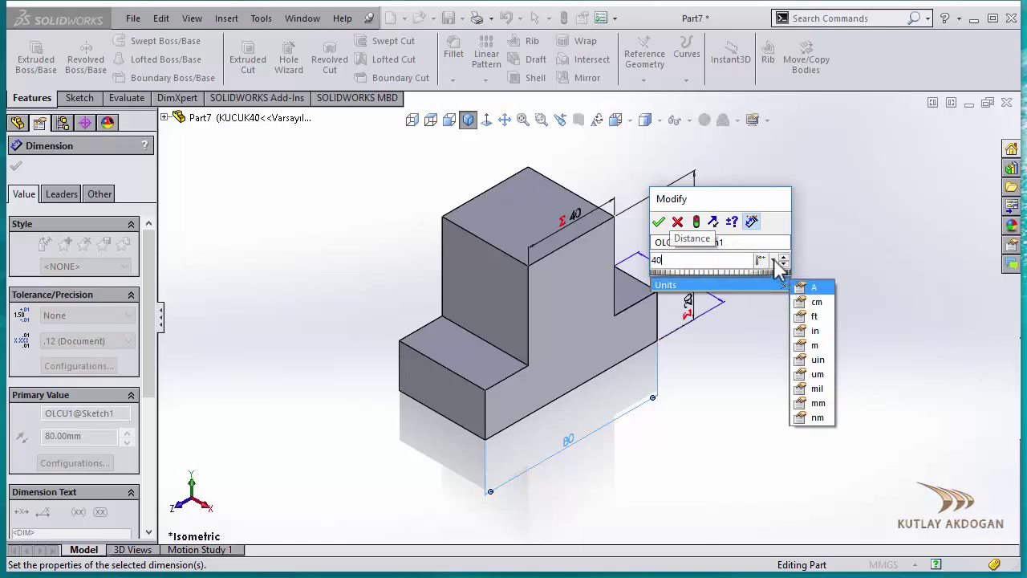
{"action": "left_click", "coordinate": [774, 260]}
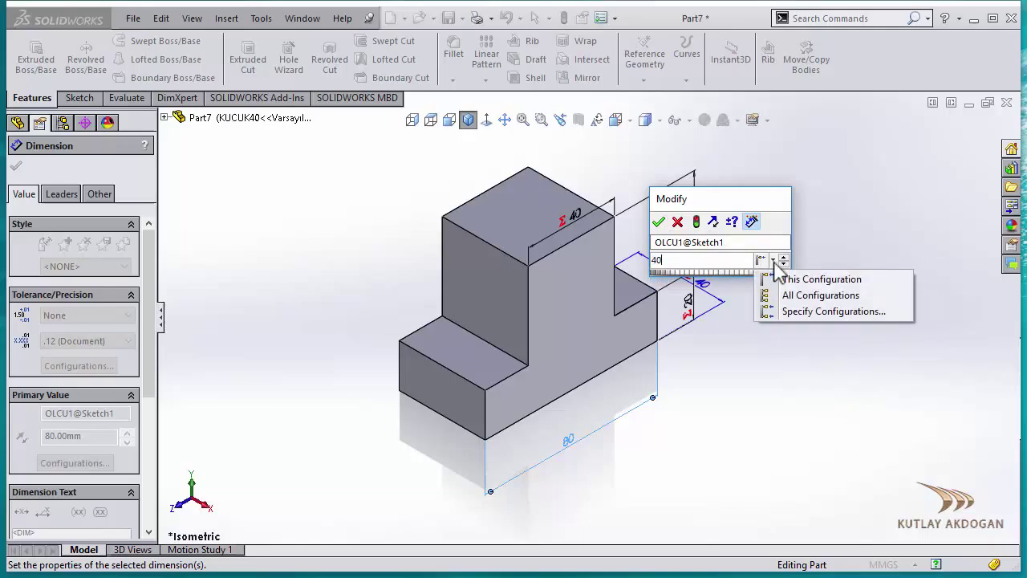
{"action": "left_click", "coordinate": [817, 287]}
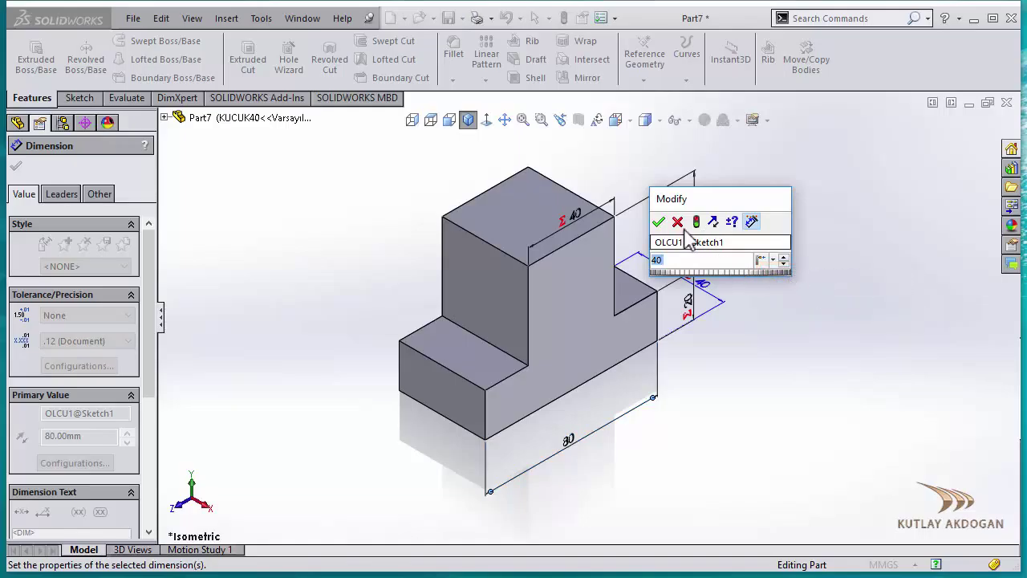
{"action": "left_click", "coordinate": [660, 223]}
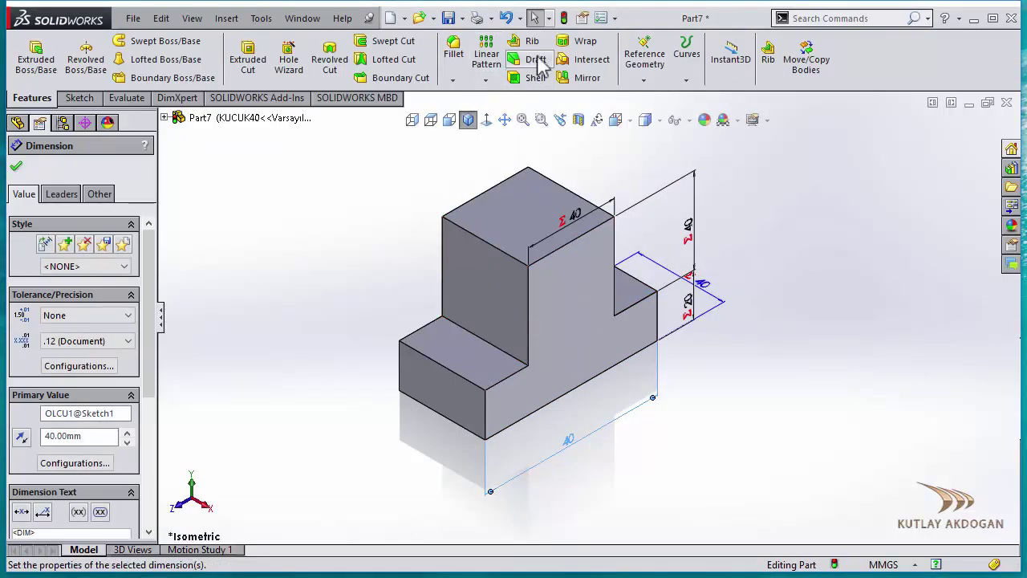
- Rebuild the part and save it as Part7
{"action": "left_click", "coordinate": [565, 18]}
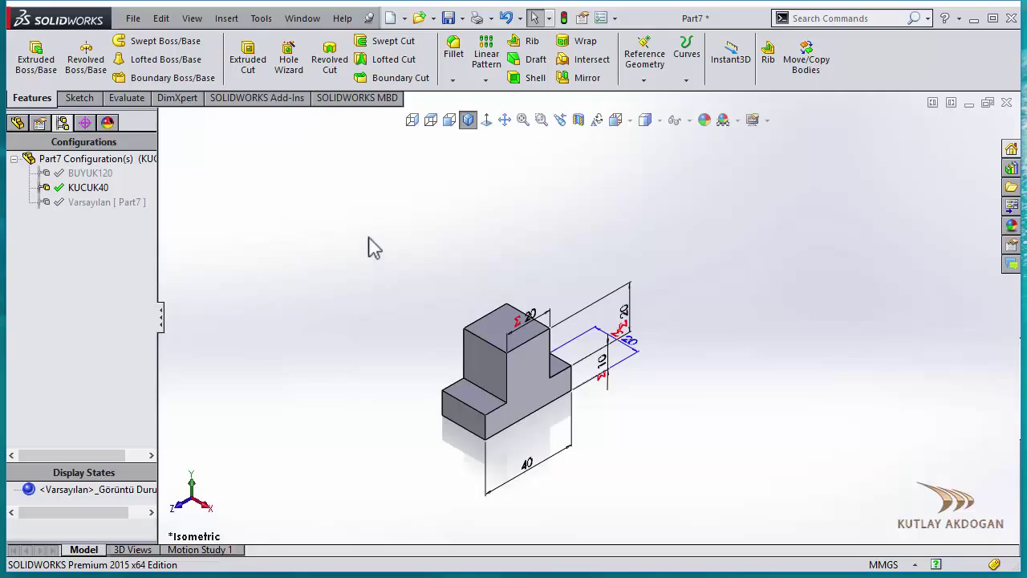
{"action": "left_click", "coordinate": [448, 18]}
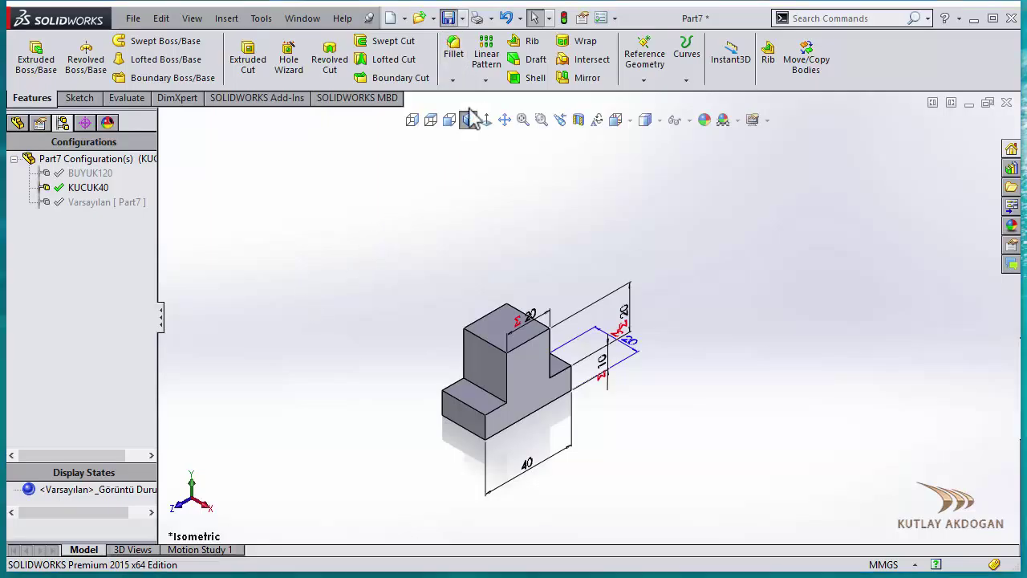
{"action": "left_click", "coordinate": [860, 486]}
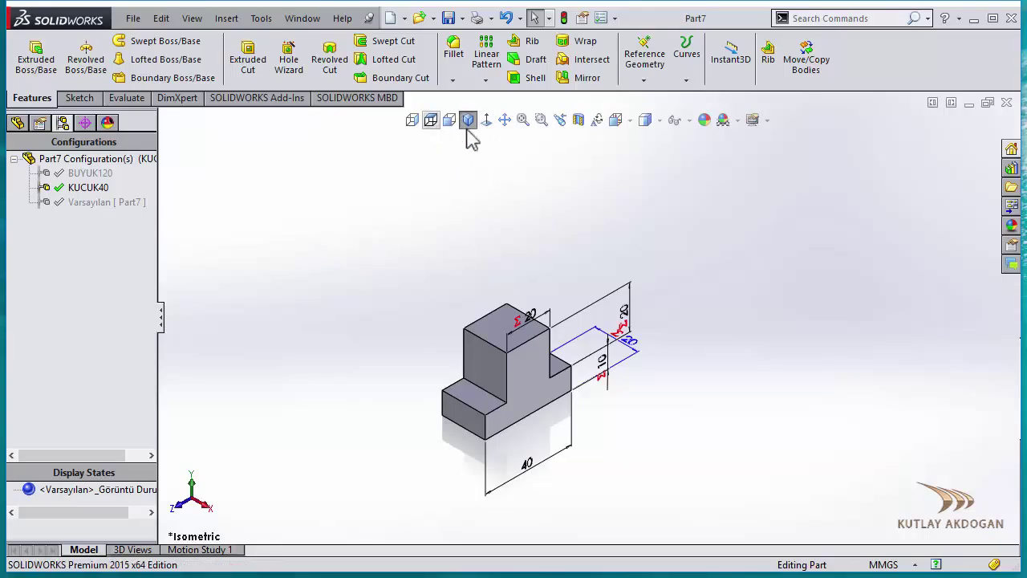
- Create a new assembly and place Part7 at the origin as its first component
{"action": "left_click", "coordinate": [390, 21]}
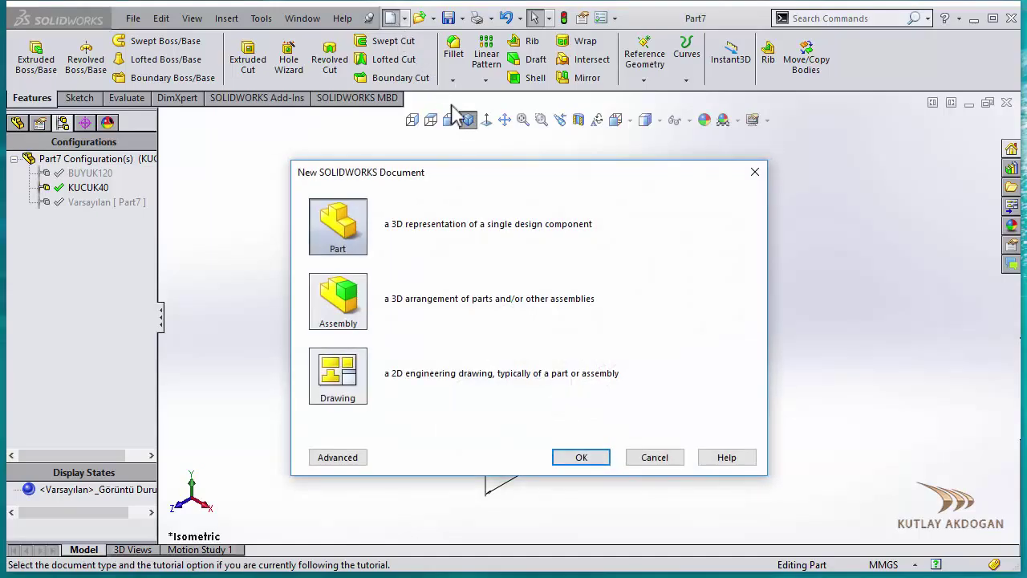
{"action": "left_click", "coordinate": [343, 313]}
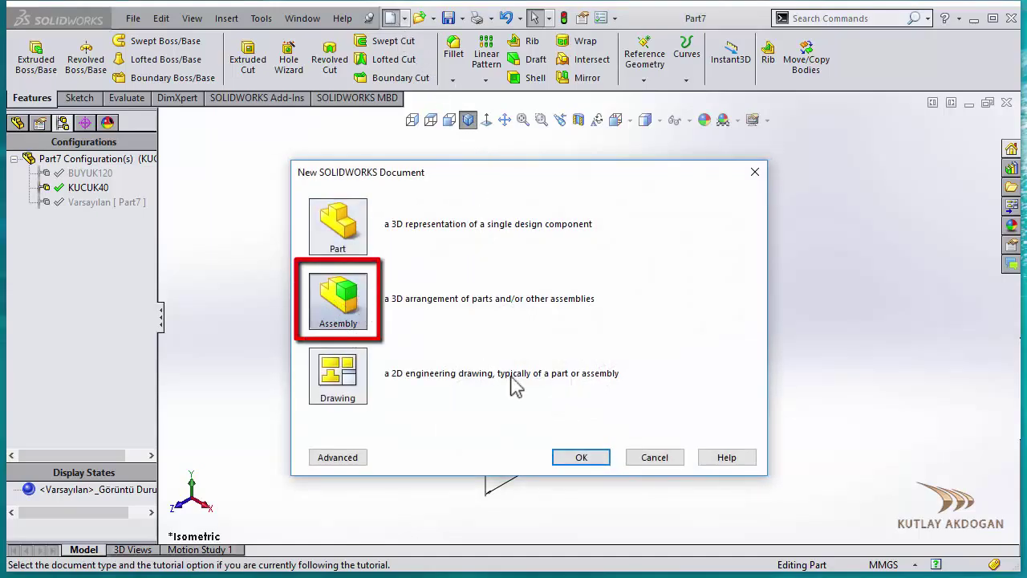
{"action": "left_click", "coordinate": [575, 459]}
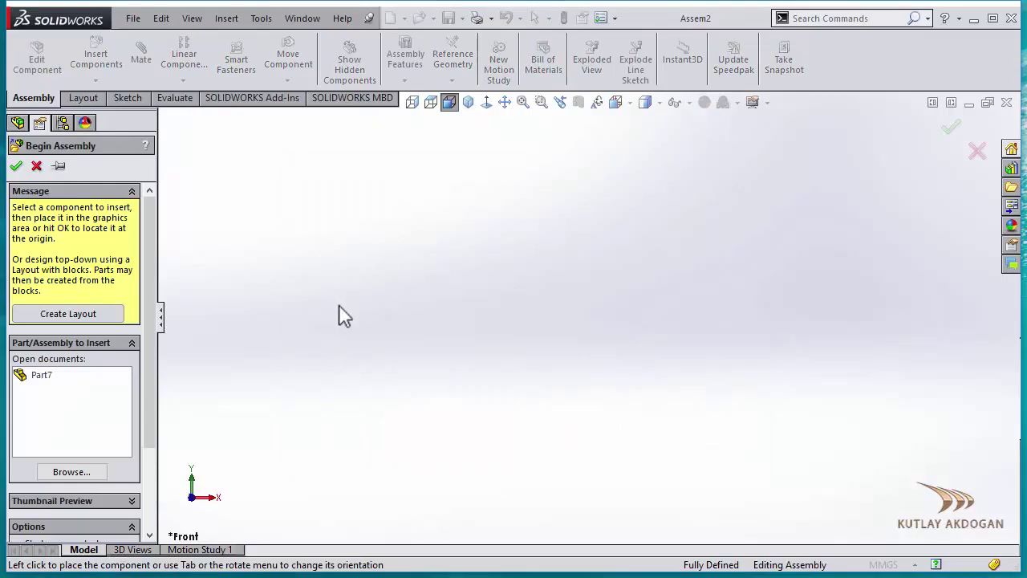
{"action": "left_click", "coordinate": [44, 382]}
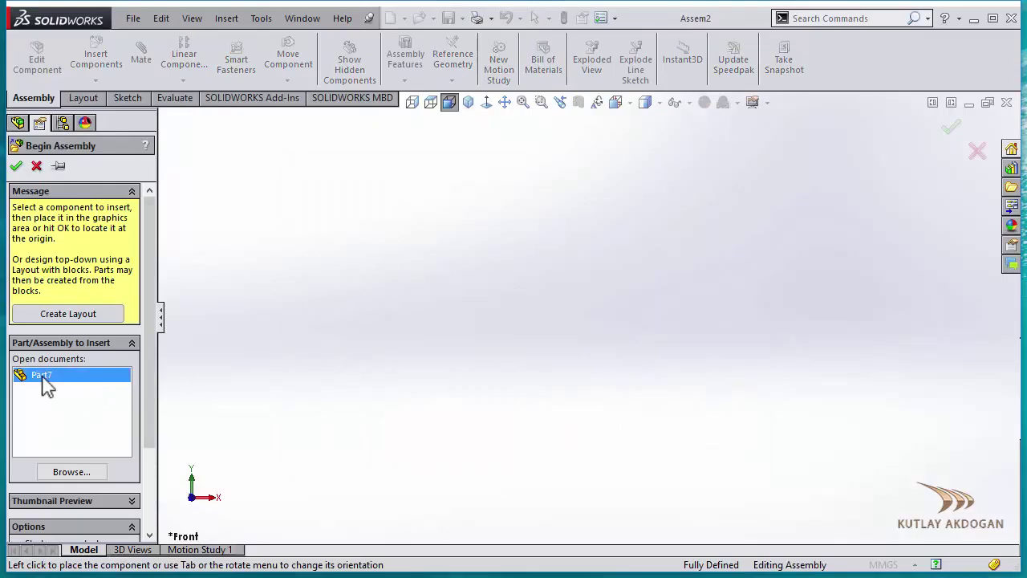
{"action": "key", "text": "Return"}
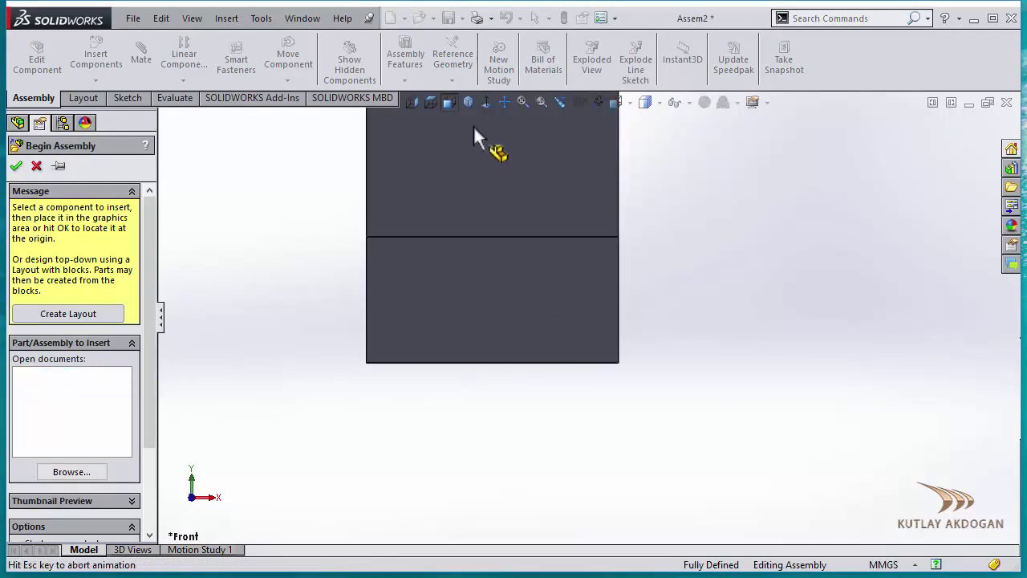
{"action": "left_click", "coordinate": [468, 102]}
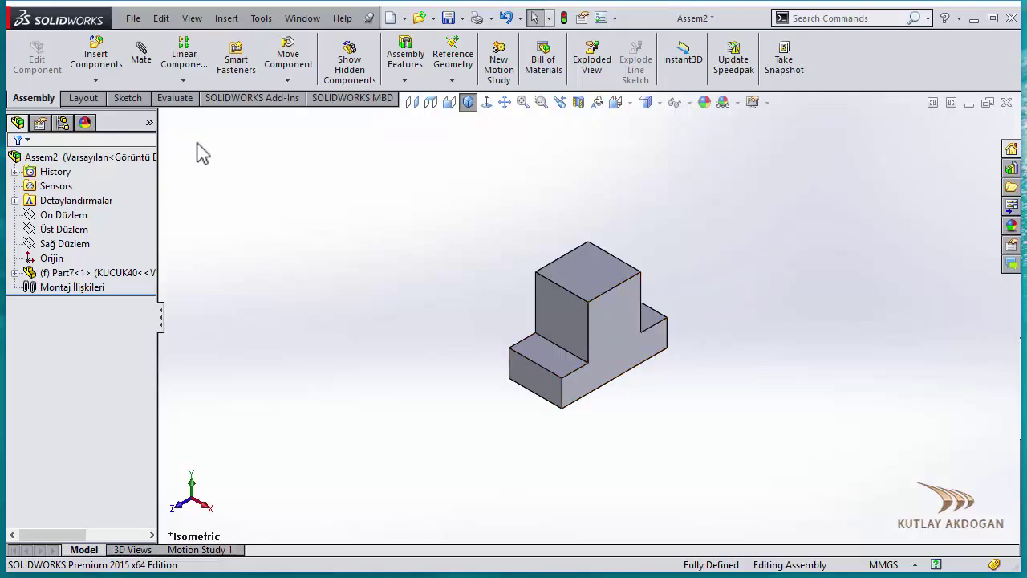
- Insert a second copy of Part7, then delete it again
{"action": "left_click", "coordinate": [95, 56]}
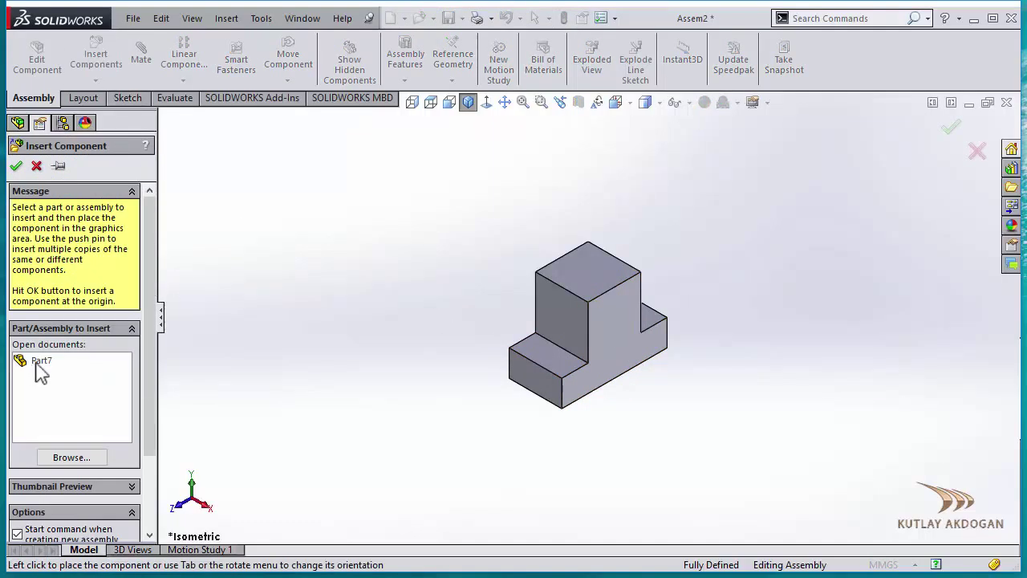
{"action": "left_click", "coordinate": [17, 166]}
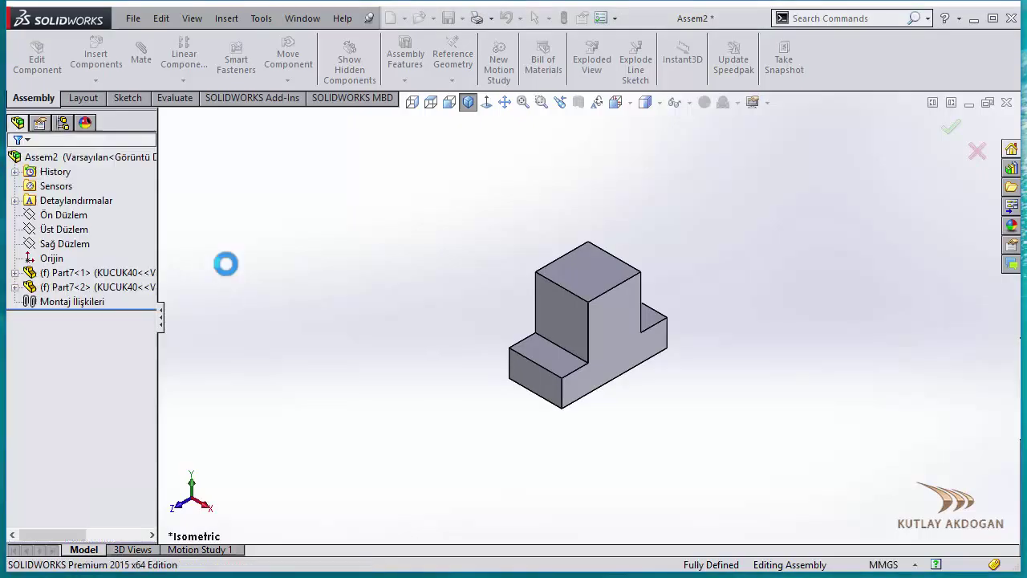
{"action": "mouse_move", "coordinate": [612, 347]}
{"action": "left_mouse_down"}
{"action": "mouse_move", "coordinate": [420, 413]}
{"action": "mouse_move", "coordinate": [614, 339]}
{"action": "left_mouse_up"}
{"action": "left_click", "coordinate": [68, 319]}
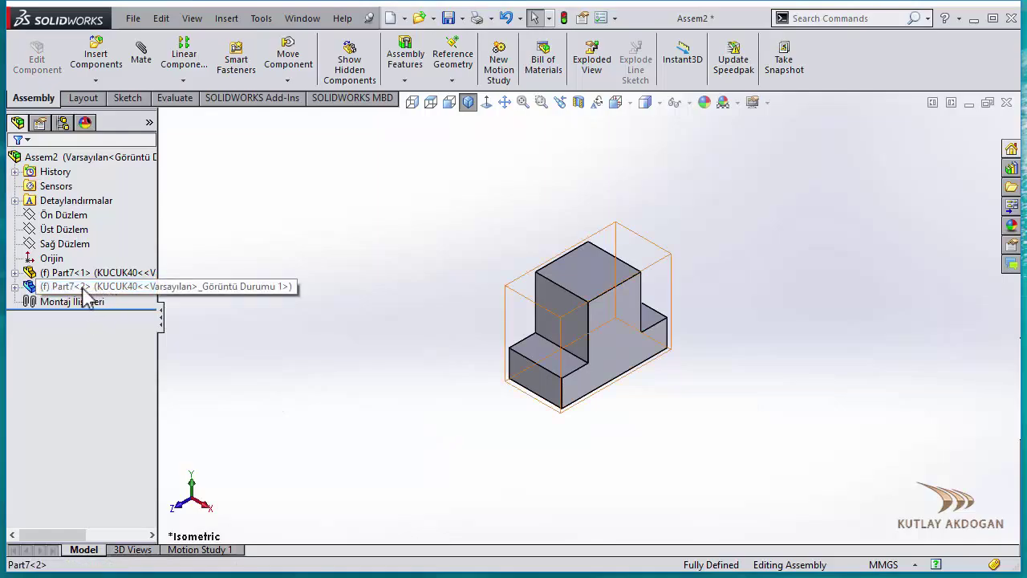
{"action": "right_click", "coordinate": [87, 296]}
{"action": "left_click", "coordinate": [147, 502]}
{"action": "key", "text": "Delete"}
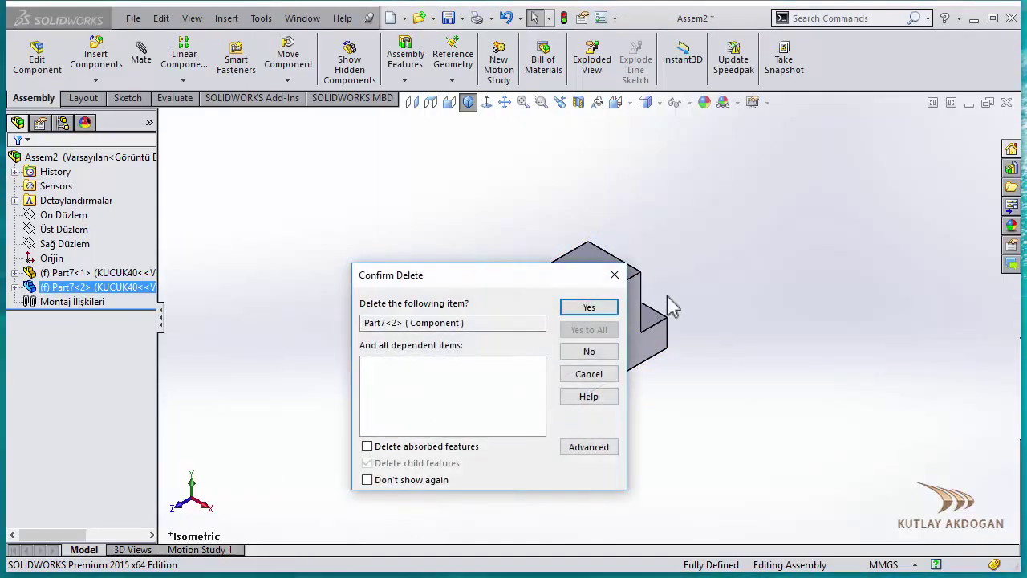
{"action": "left_click", "coordinate": [586, 305]}
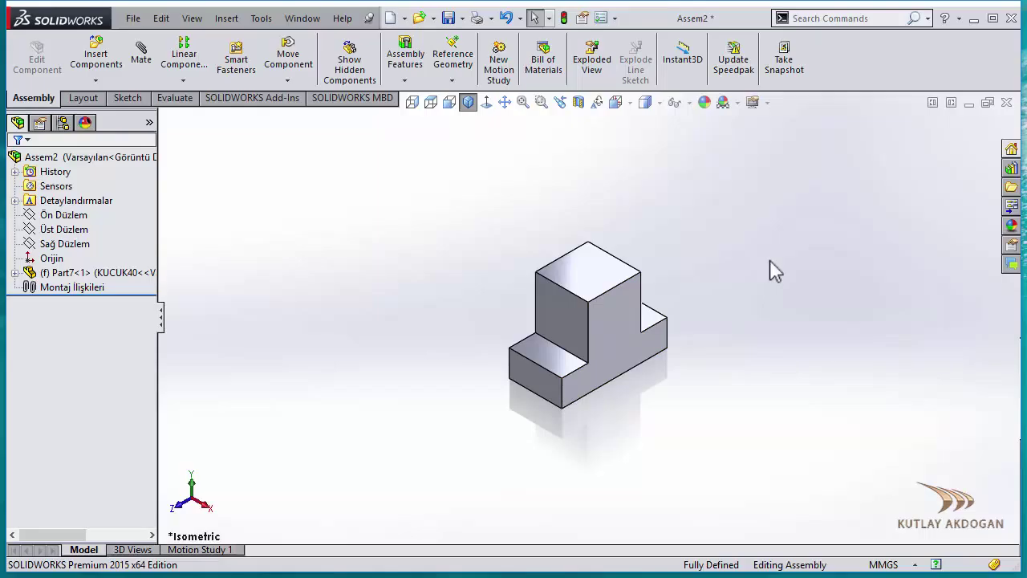
- Drag out two more Part7 copies, one to the right and one lower-left
{"action": "mouse_move", "coordinate": [600, 275]}
{"action": "left_mouse_down", "text": "ctrl"}
{"action": "mouse_move", "coordinate": [699, 230]}
{"action": "mouse_move", "coordinate": [747, 241]}
{"action": "left_mouse_up", "text": "ctrl"}
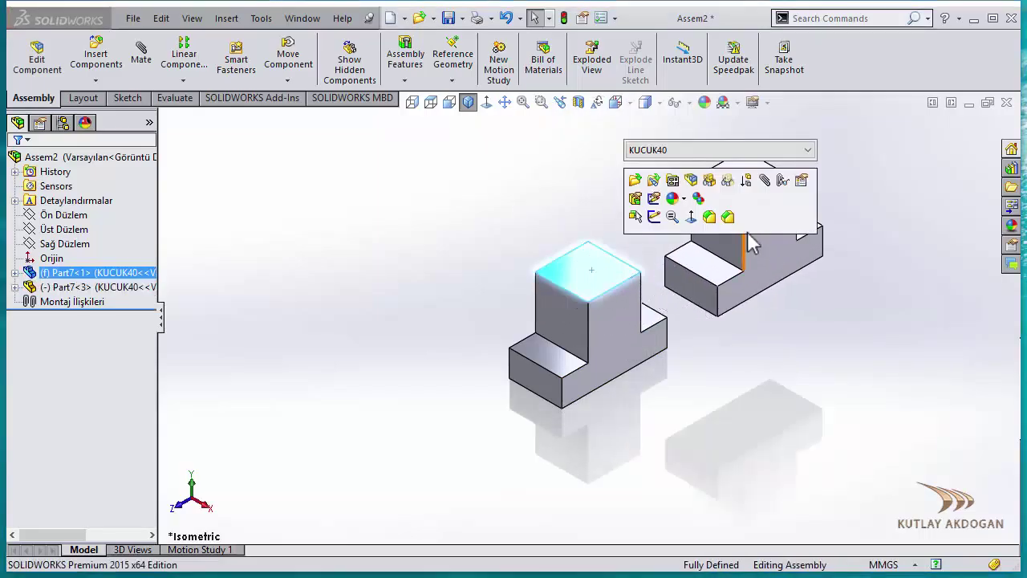
{"action": "left_click", "coordinate": [794, 337]}
{"action": "left_click", "coordinate": [614, 290]}
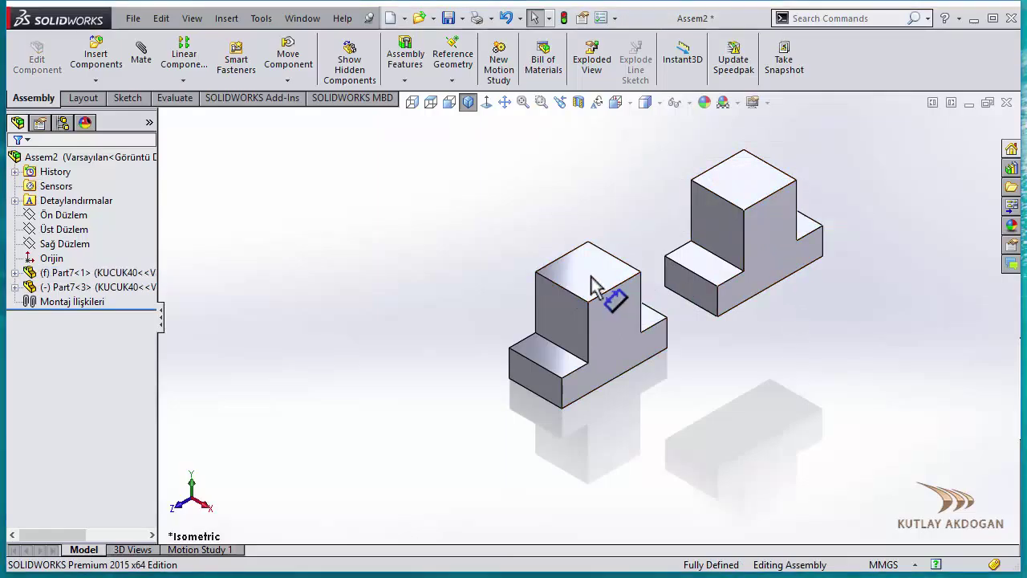
{"action": "left_click", "coordinate": [586, 274]}
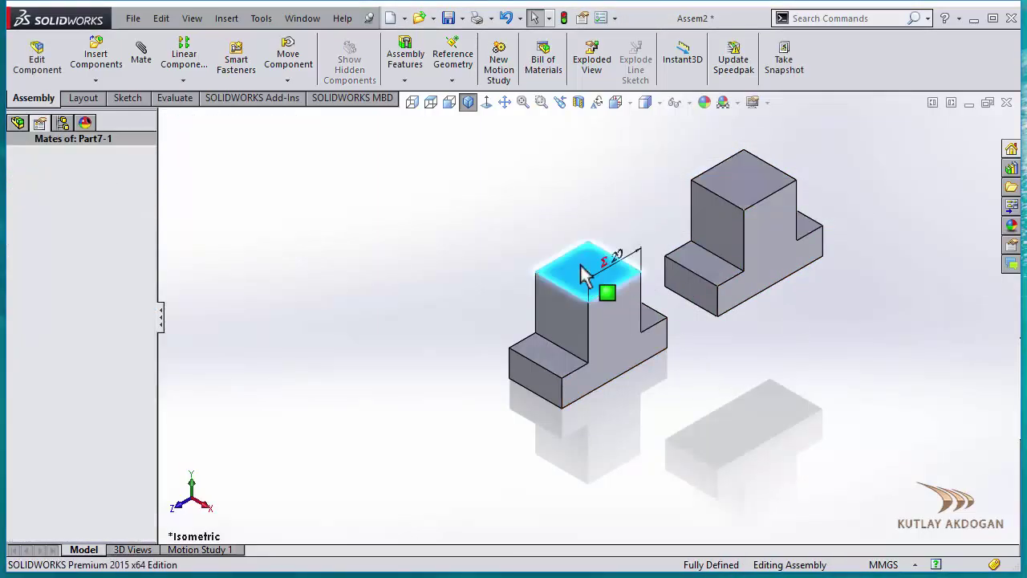
{"action": "left_click_drag", "start_coordinate": [584, 274], "coordinate": [485, 321]}
{"action": "left_click", "coordinate": [715, 445]}
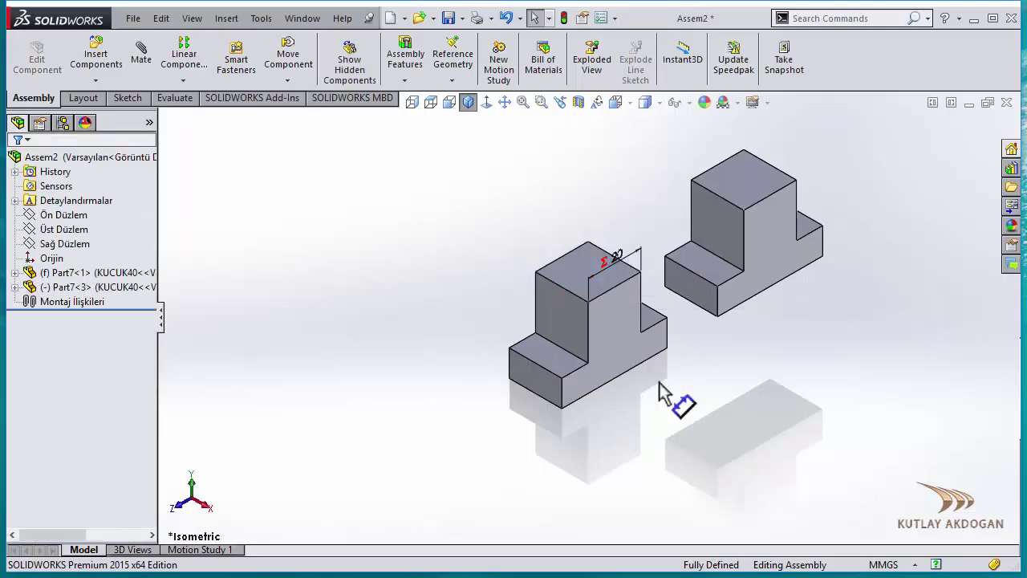
{"action": "left_click_drag", "start_coordinate": [623, 350], "coordinate": [441, 416], "text": "ctrl"}
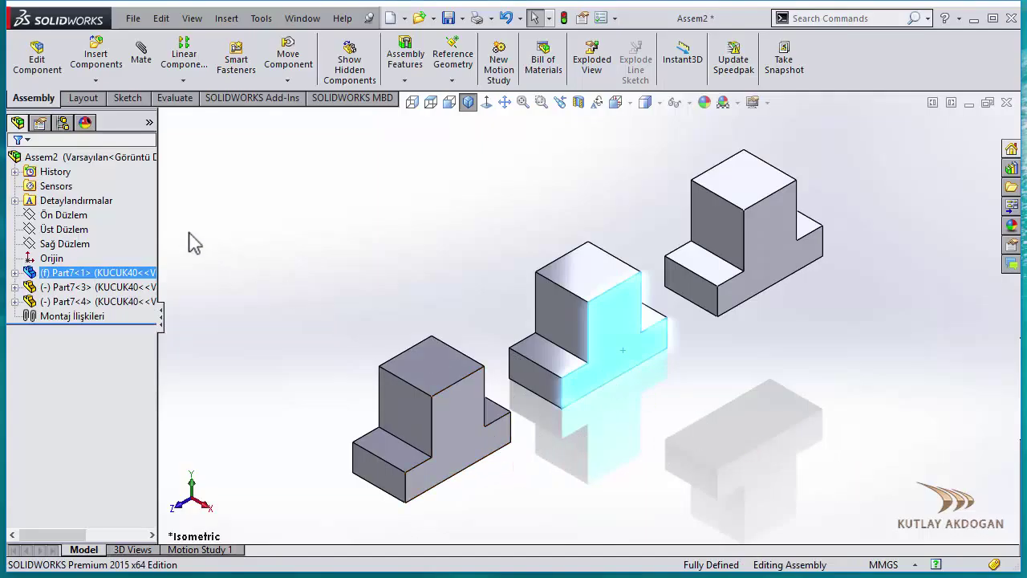
- Show the feature dimensions and rotate the view to inspect all three blocks
{"action": "right_click", "coordinate": [82, 203]}
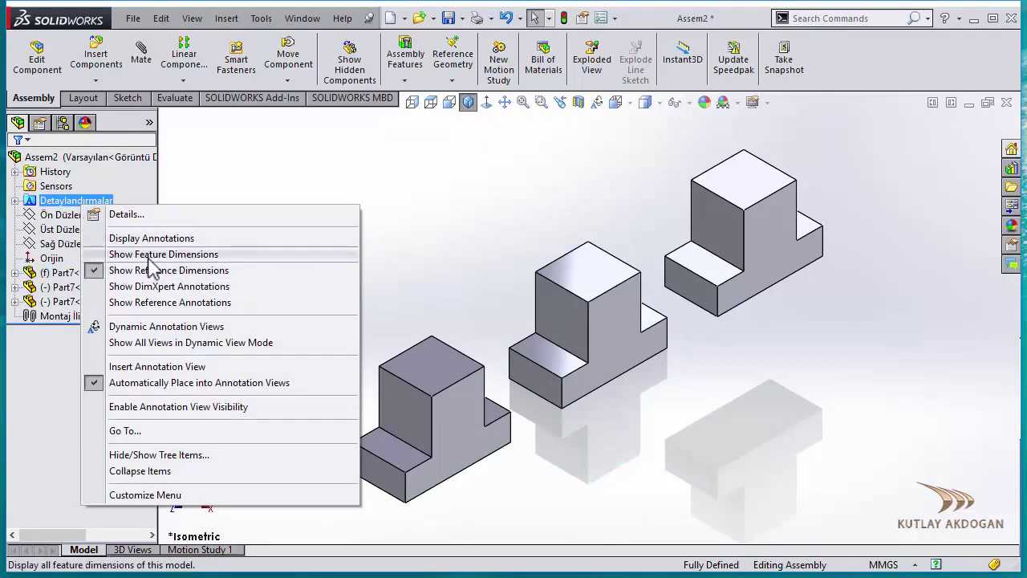
{"action": "left_click", "coordinate": [145, 255]}
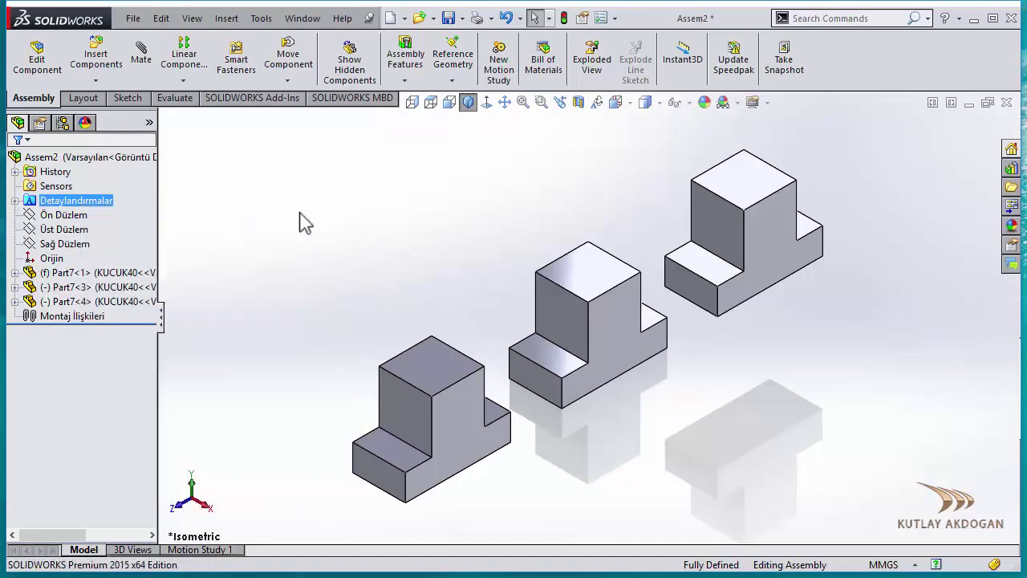
{"action": "left_click", "coordinate": [711, 339]}
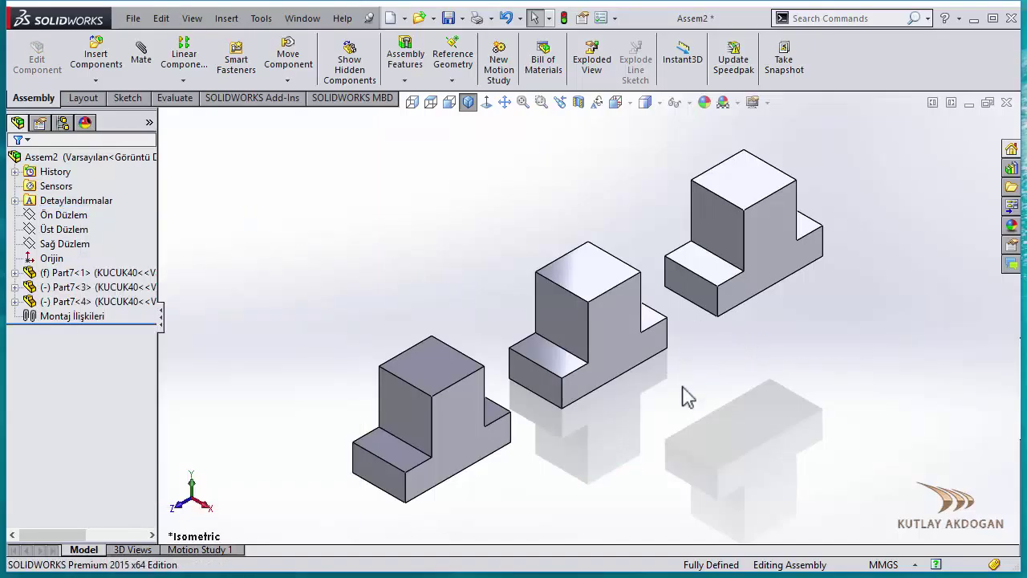
{"action": "mouse_move", "coordinate": [68, 286]}
{"action": "left_mouse_down"}
{"action": "mouse_move", "coordinate": [581, 341]}
{"action": "mouse_move", "coordinate": [869, 418]}
{"action": "left_mouse_up"}
{"action": "scroll", "coordinate": [740, 399], "scroll_direction": "up", "scroll_amount": 3}
{"action": "mouse_move", "coordinate": [717, 418]}
{"action": "middle_mouse_down"}
{"action": "mouse_move", "coordinate": [683, 383]}
{"action": "mouse_move", "coordinate": [729, 412]}
{"action": "middle_mouse_up"}
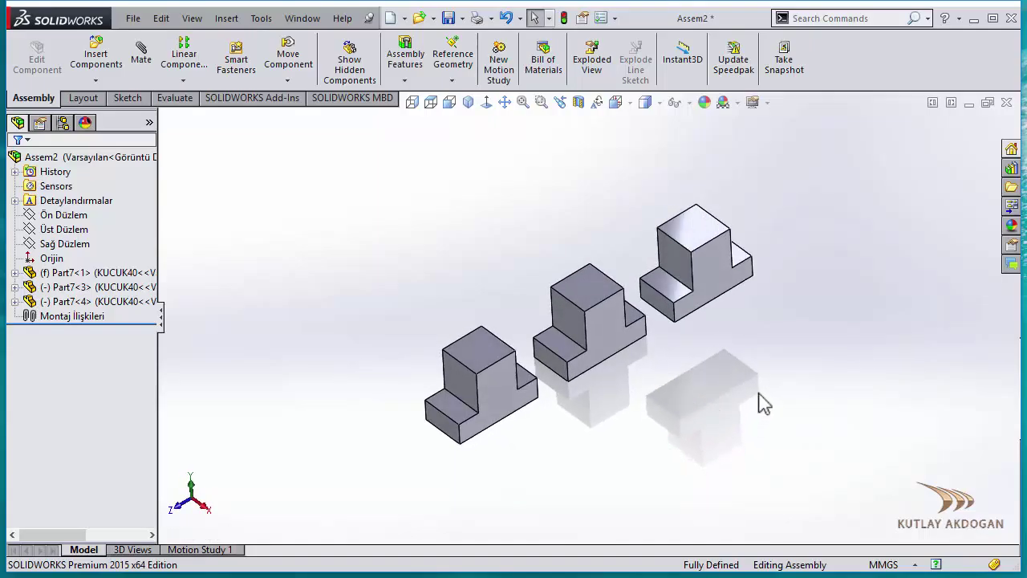
{"action": "scroll", "coordinate": [728, 271], "scroll_direction": "down", "scroll_amount": 2}
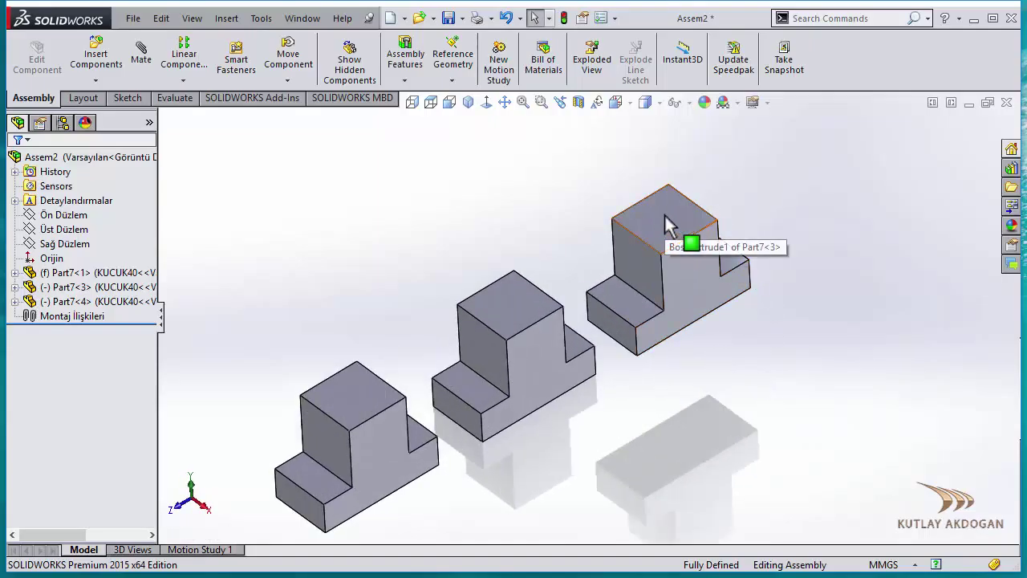
- In Part7<3>'s Component Properties, select the BUYUK120 configuration
{"action": "right_click", "coordinate": [668, 226]}
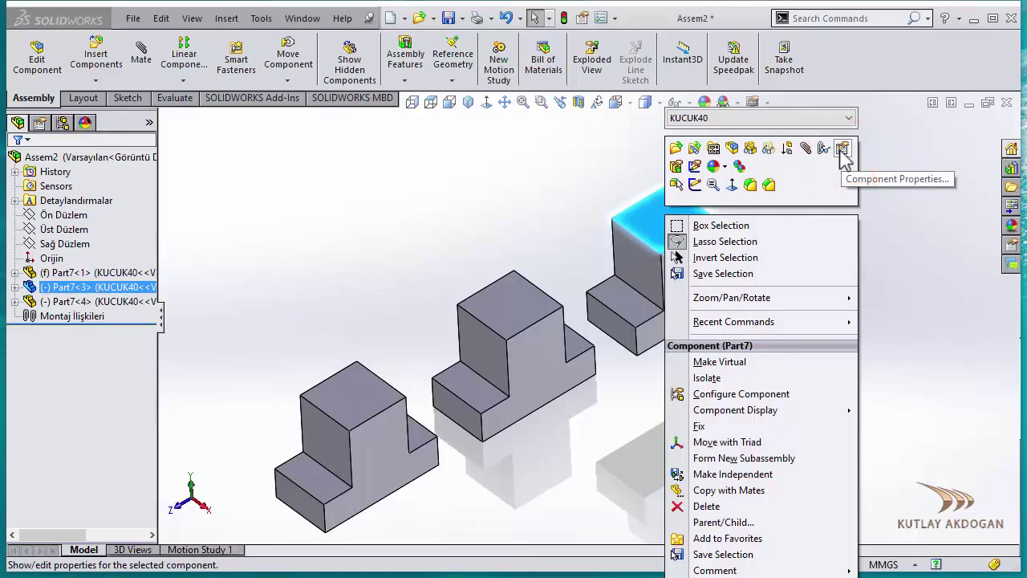
{"action": "left_click", "coordinate": [842, 150]}
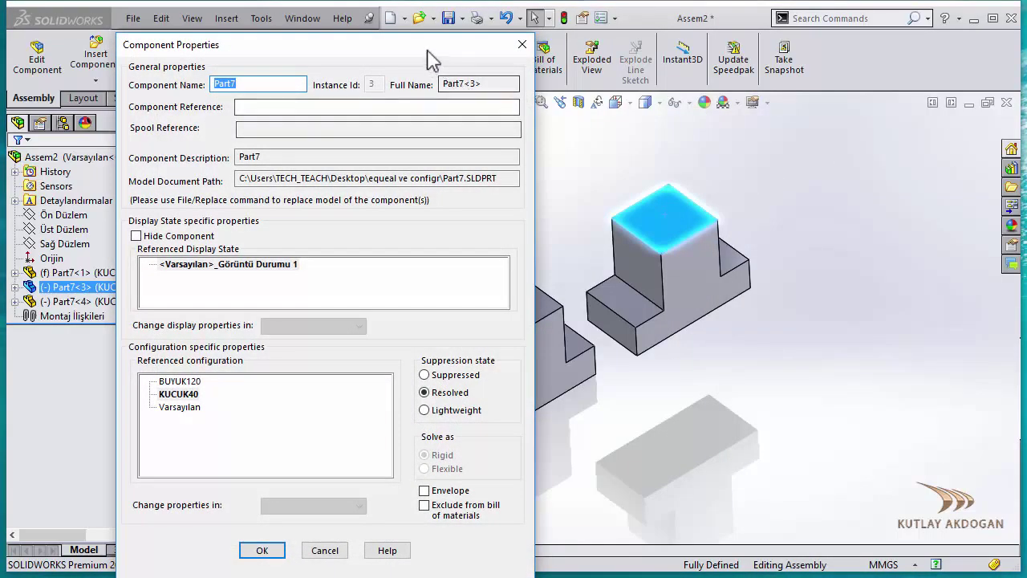
{"action": "left_click_drag", "start_coordinate": [431, 45], "coordinate": [576, 23]}
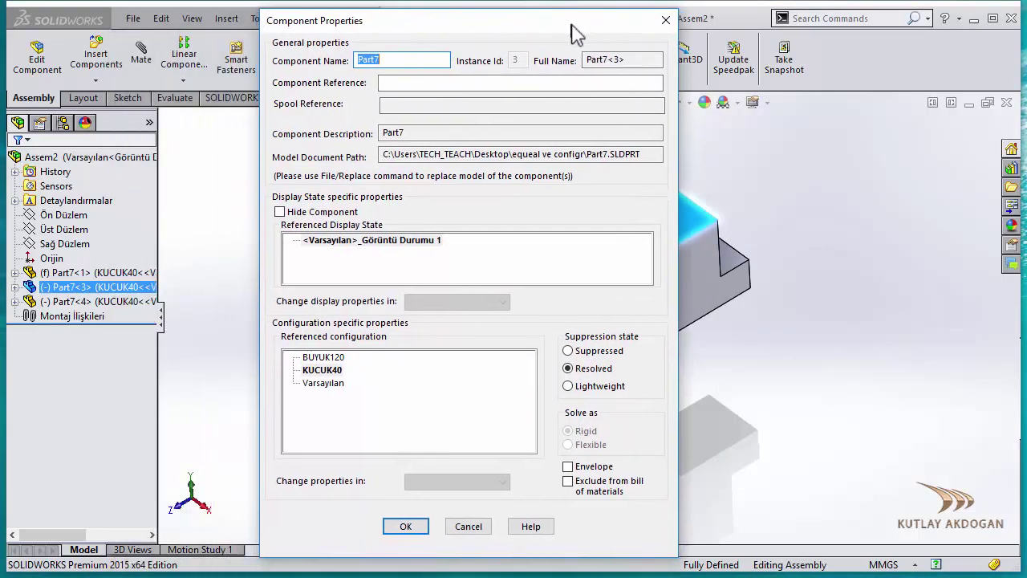
{"action": "left_click", "coordinate": [337, 358]}
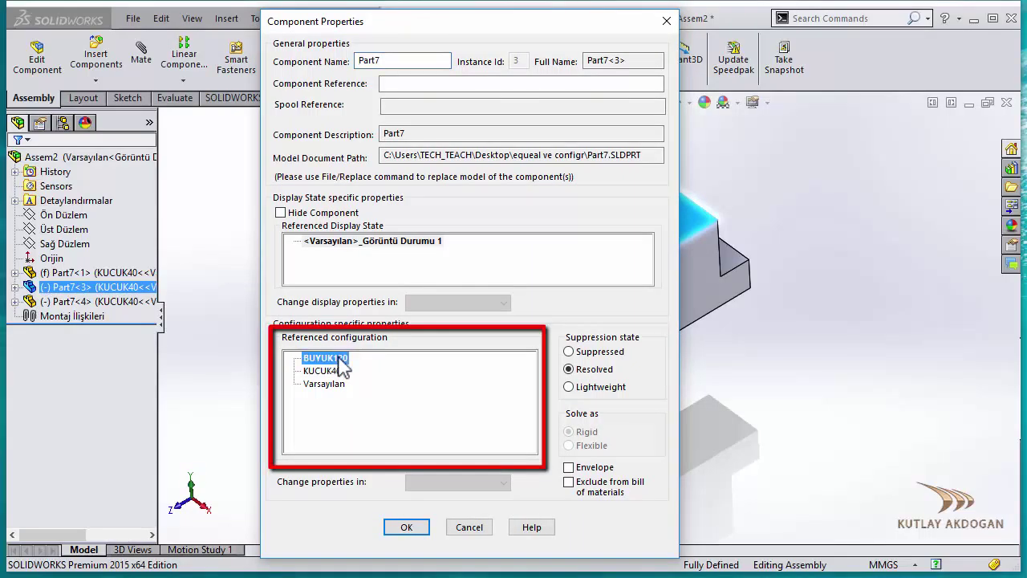
- Apply BUYUK120 to Part7<3> and move a small block down and left
{"action": "left_click", "coordinate": [406, 526]}
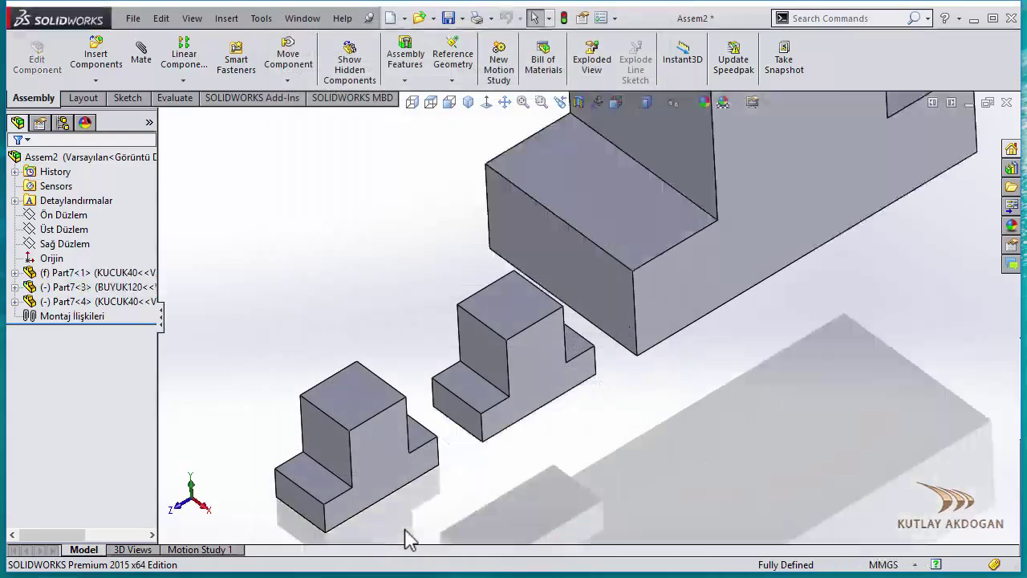
{"action": "key", "text": "z"}
{"action": "key", "text": "z"}
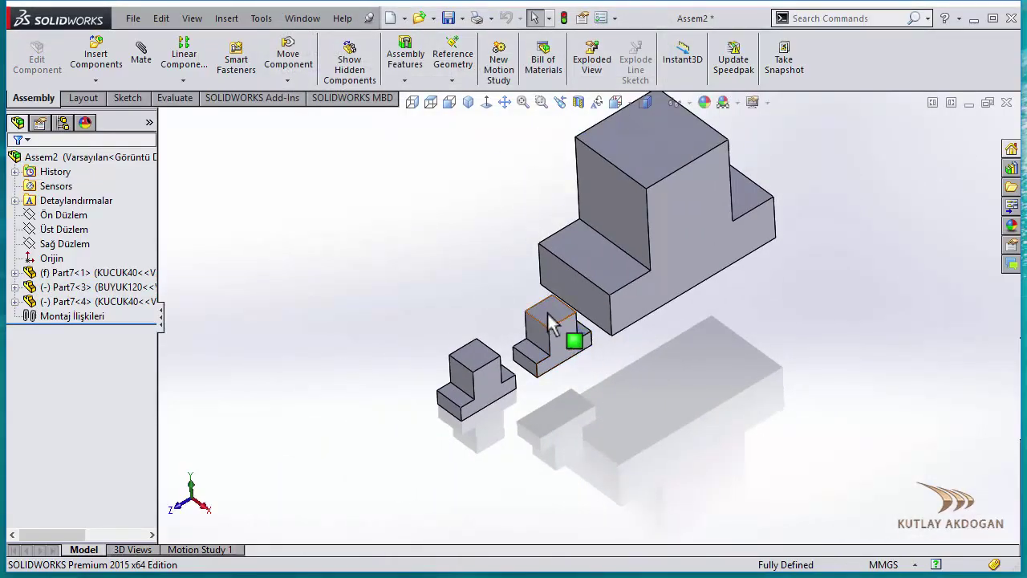
{"action": "left_click_drag", "start_coordinate": [488, 396], "coordinate": [396, 433]}
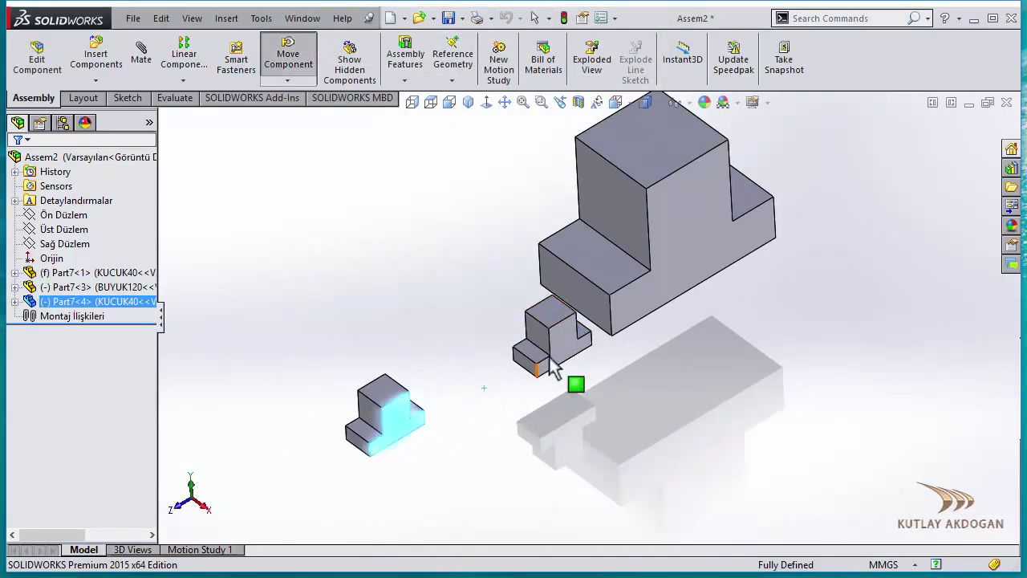
{"action": "left_click_drag", "start_coordinate": [541, 356], "coordinate": [486, 371]}
{"action": "key", "text": "Escape"}
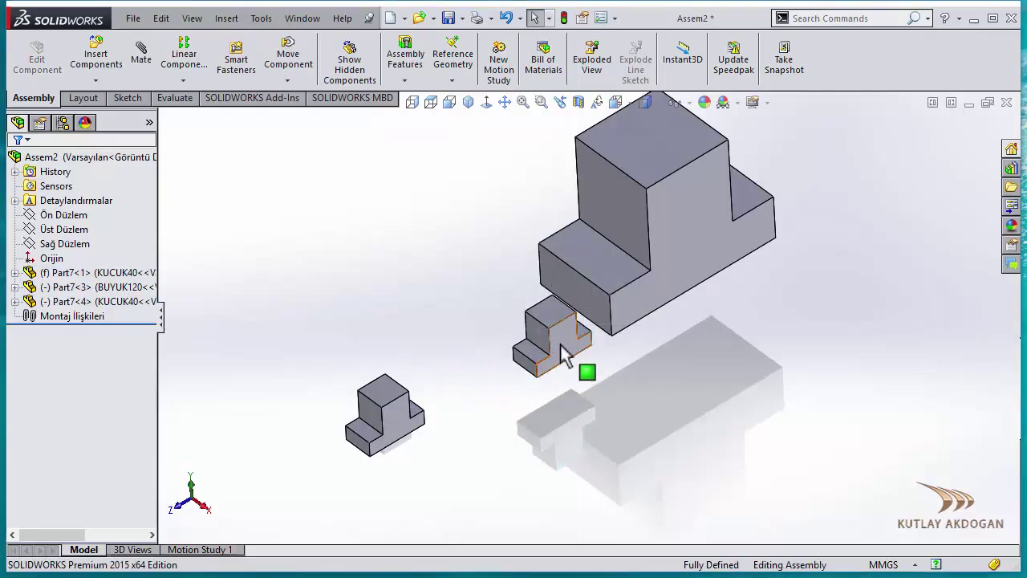
{"action": "left_click_drag", "start_coordinate": [564, 356], "coordinate": [305, 362]}
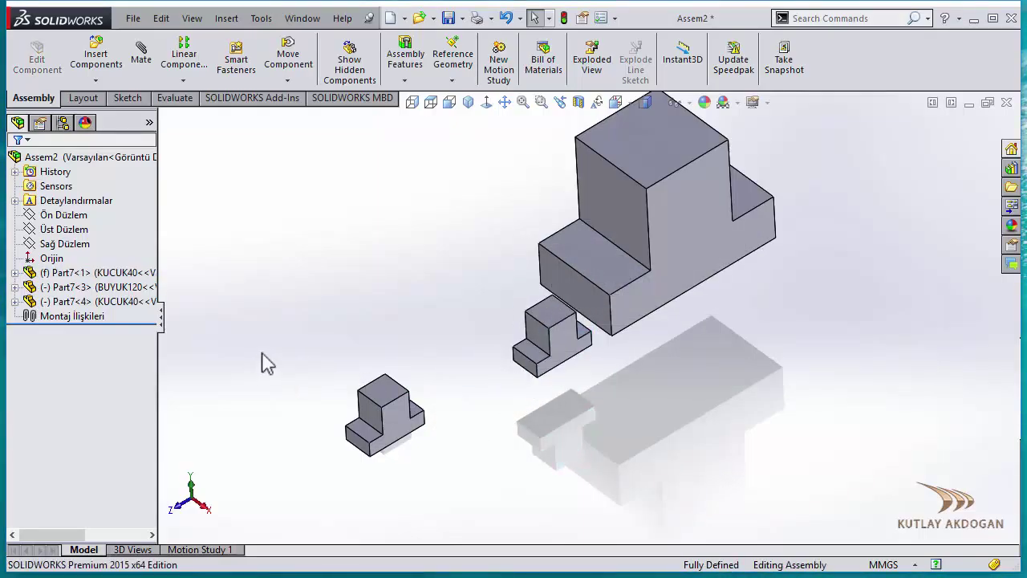
- Float the fixed Part7<1> and drag it left beside the other blocks
{"action": "right_click", "coordinate": [96, 273]}
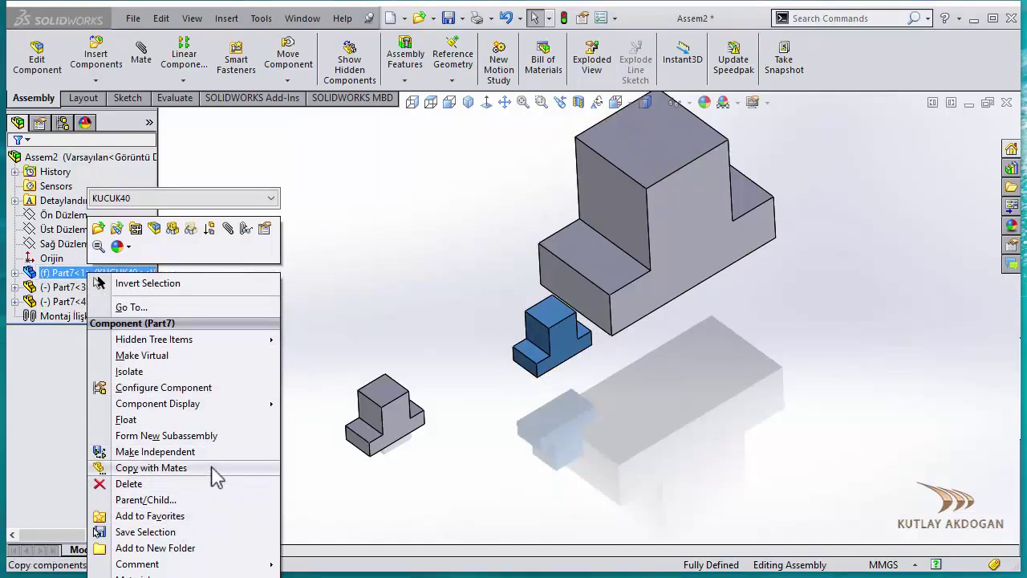
{"action": "left_click", "coordinate": [126, 419]}
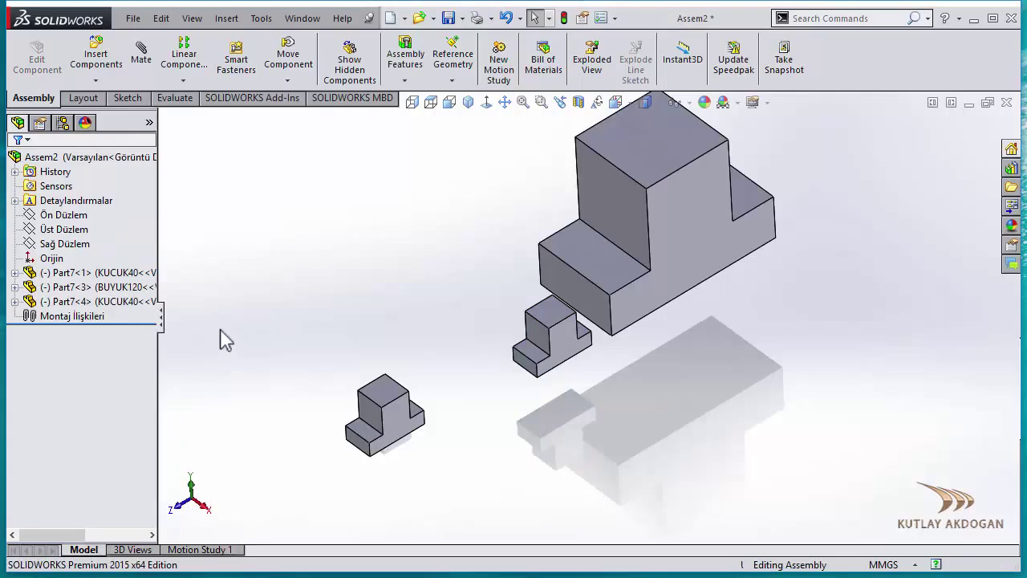
{"action": "left_click_drag", "start_coordinate": [569, 358], "coordinate": [519, 366]}
{"action": "key", "text": "Escape"}
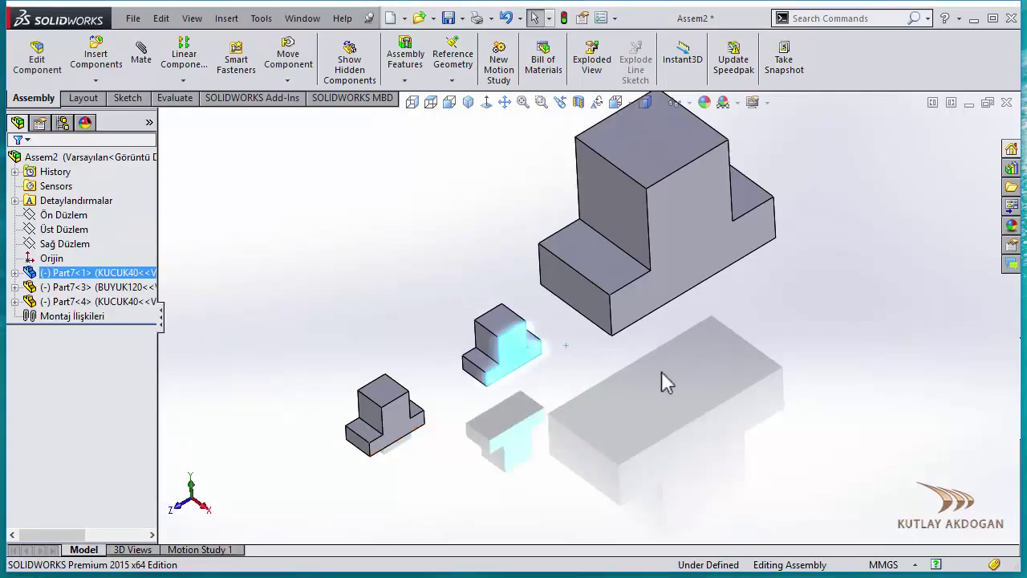
{"action": "left_click", "coordinate": [561, 365]}
{"action": "scroll", "coordinate": [513, 349], "scroll_direction": "down", "scroll_amount": 2}
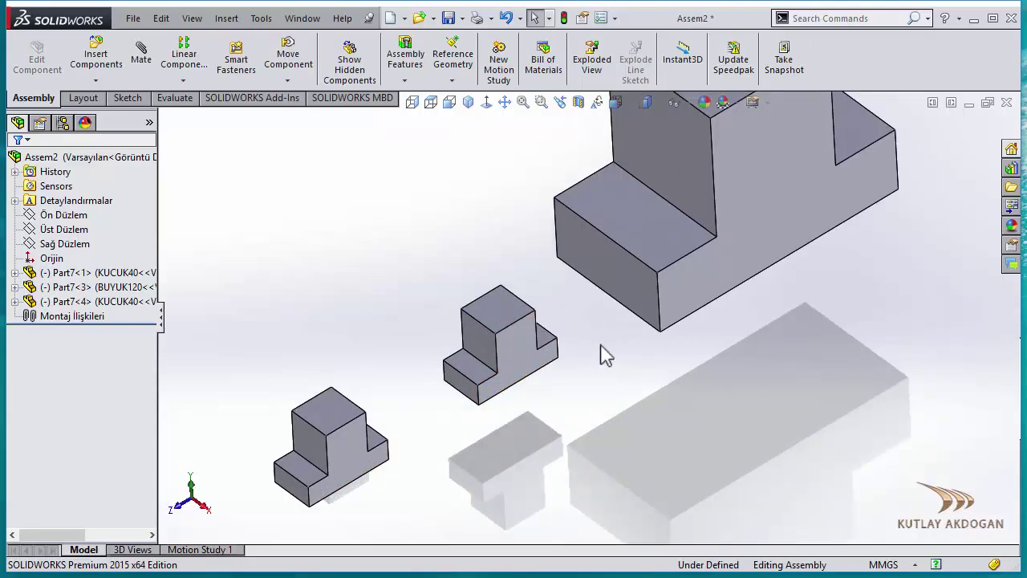
- Set Part7<1> to the Varsayılan configuration and reposition it down and left
{"action": "right_click", "coordinate": [493, 313]}
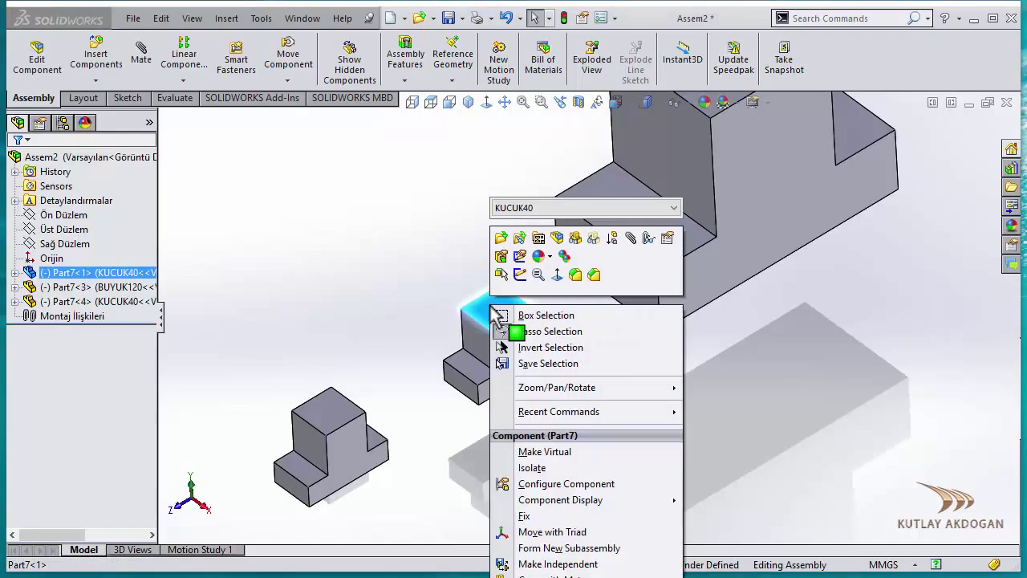
{"action": "left_click", "coordinate": [667, 239]}
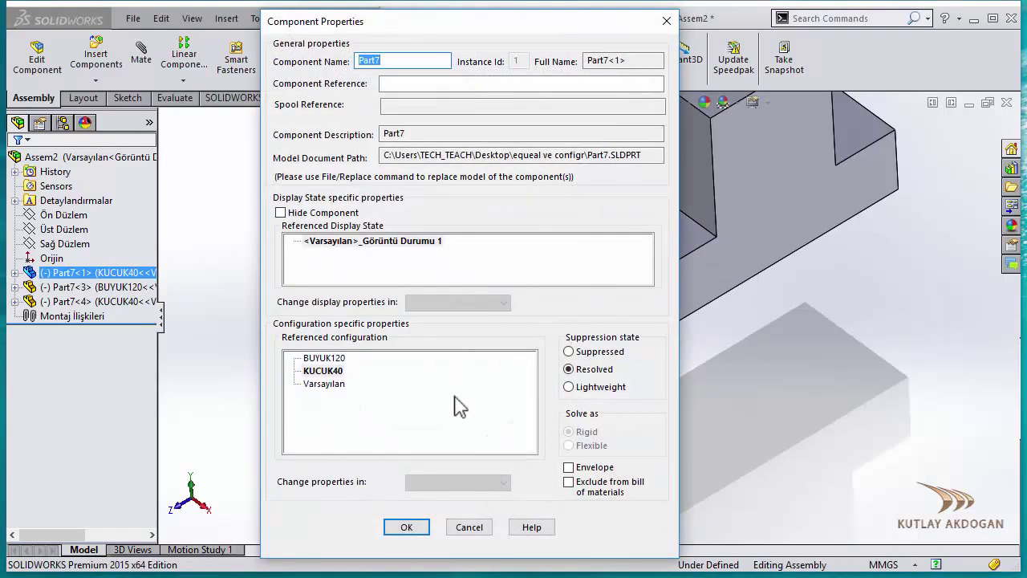
{"action": "left_click", "coordinate": [325, 384]}
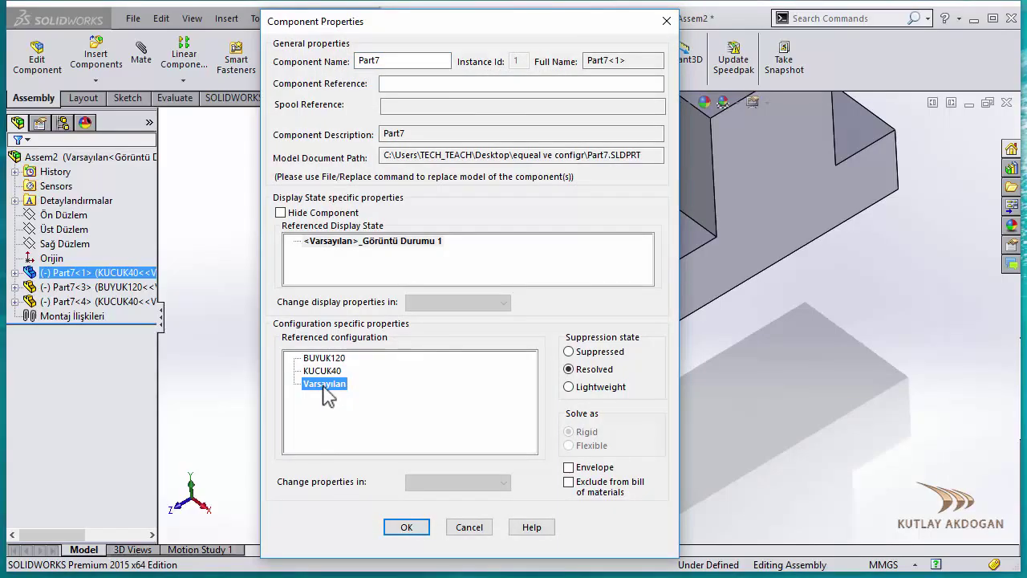
{"action": "left_click", "coordinate": [407, 526]}
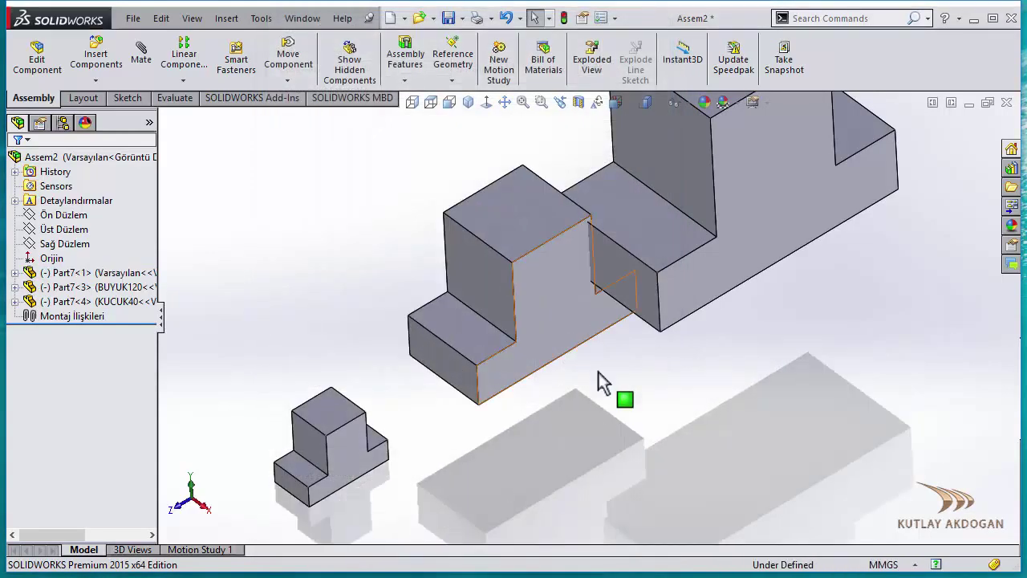
{"action": "left_click_drag", "start_coordinate": [554, 296], "coordinate": [527, 375]}
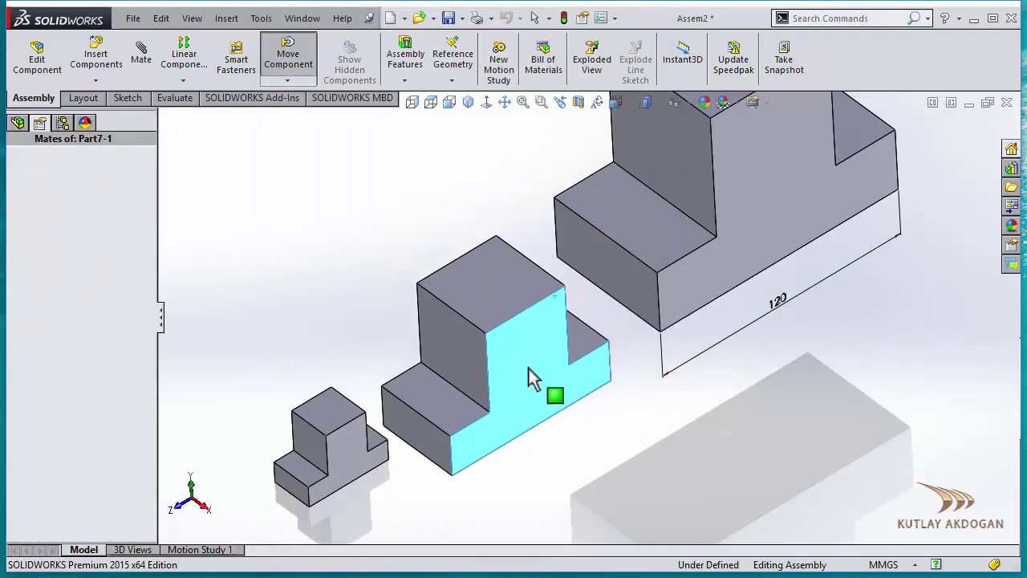
{"action": "key", "text": "f"}
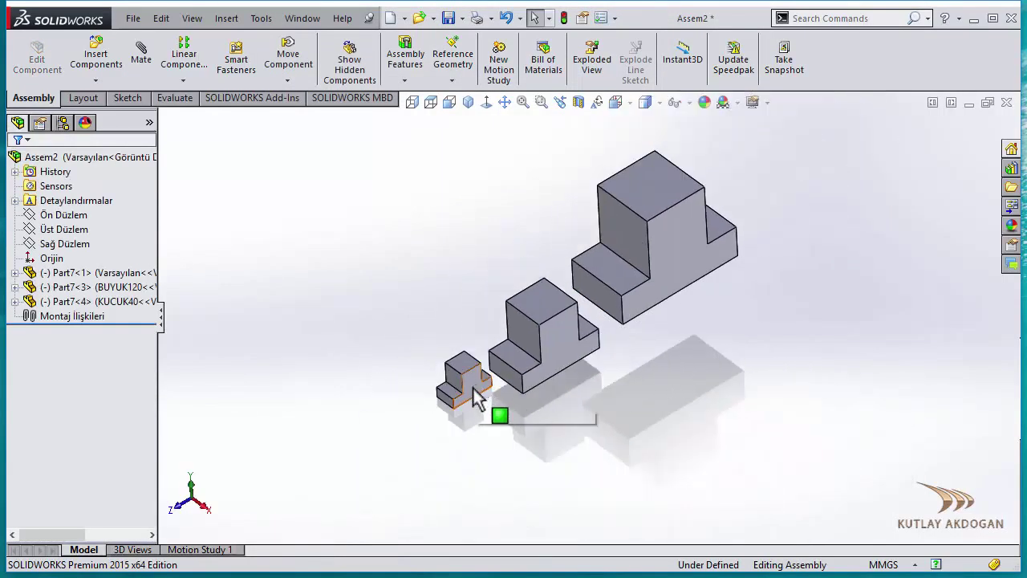
- Check Part7<4>'s Component Properties, keeping it on KUCUK40
{"action": "left_click", "coordinate": [452, 423]}
{"action": "key", "text": "Escape"}
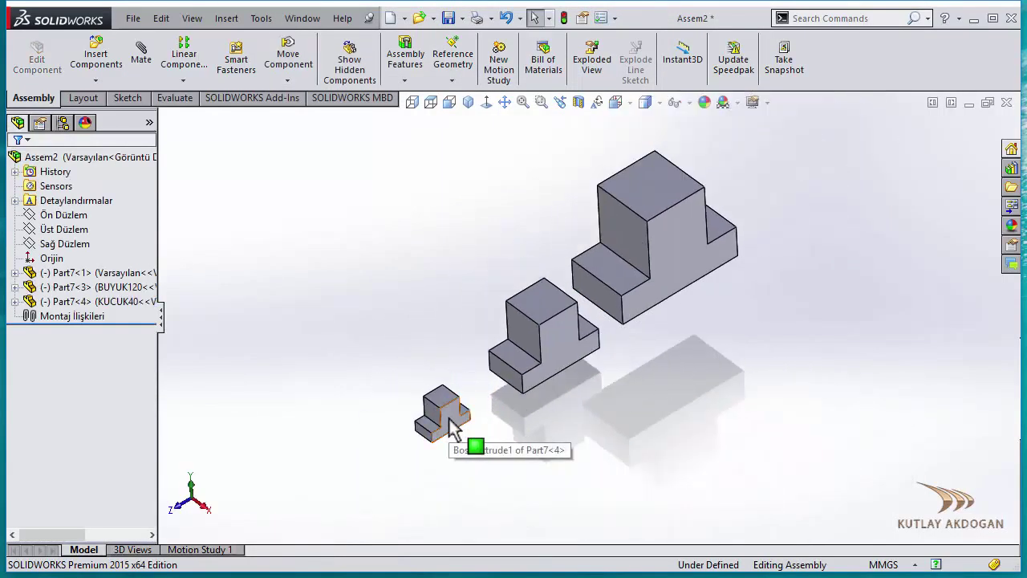
{"action": "right_click", "coordinate": [449, 415]}
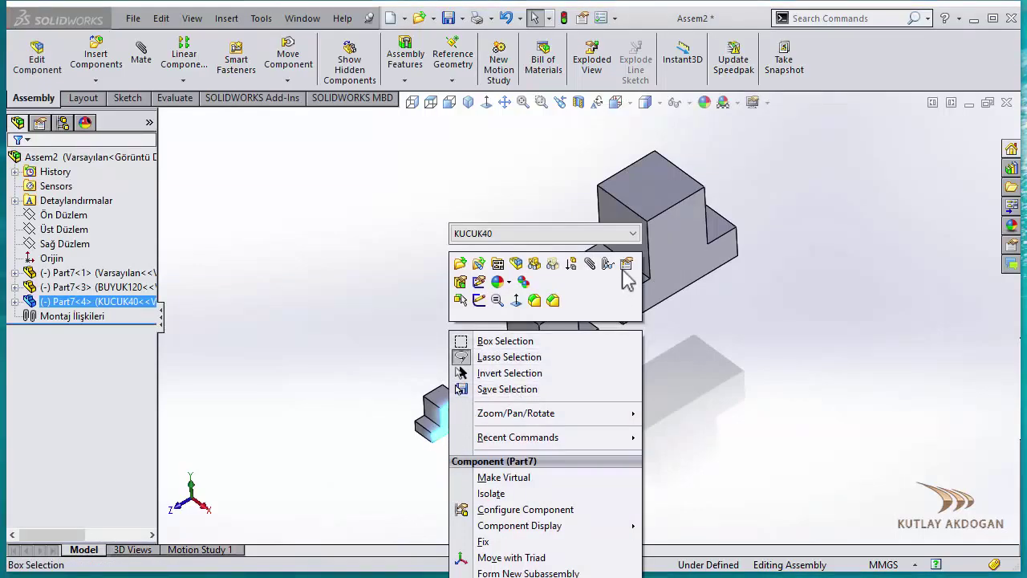
{"action": "left_click", "coordinate": [623, 265]}
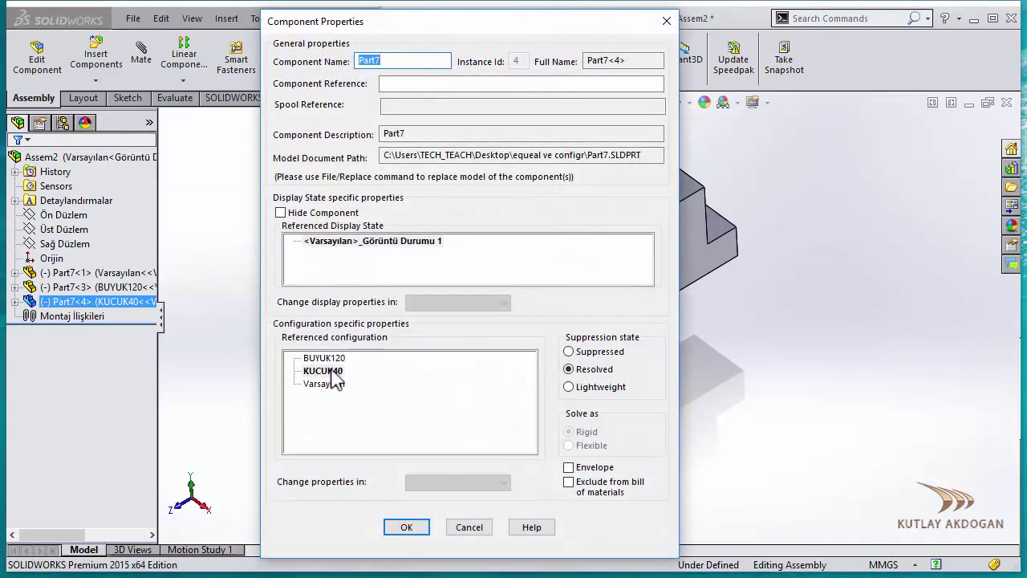
{"action": "left_click", "coordinate": [406, 527]}
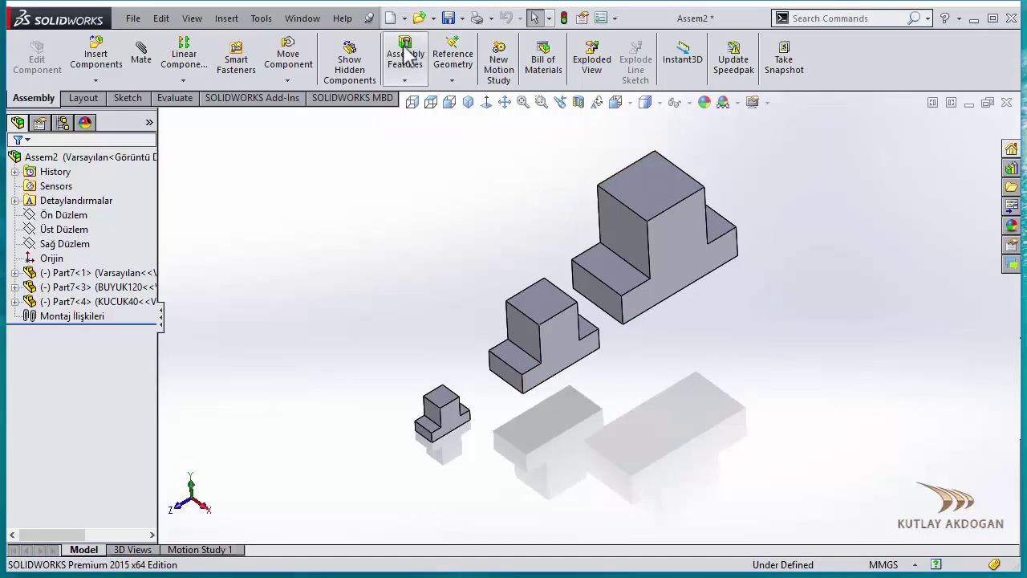
- Create a new part and sketch a rectangle from the origin on Sağ Düzlem
{"action": "left_click", "coordinate": [390, 18]}
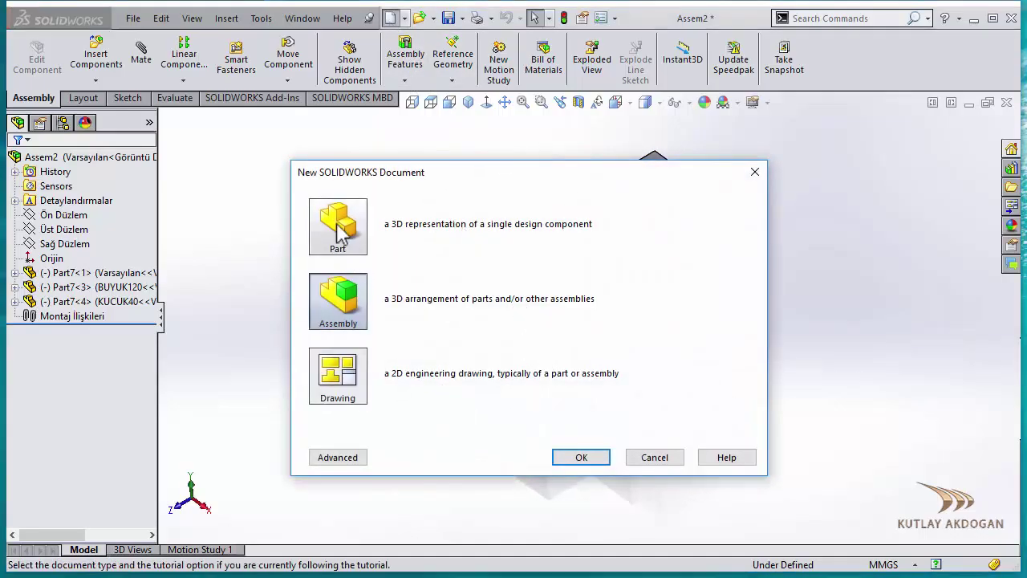
{"action": "left_click", "coordinate": [335, 240]}
{"action": "left_click", "coordinate": [591, 459]}
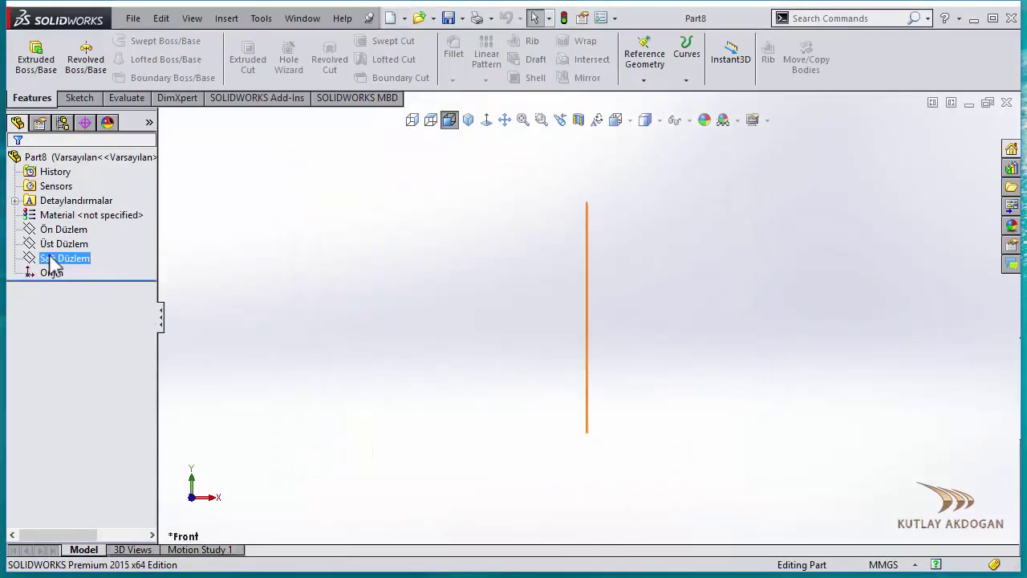
{"action": "left_click", "coordinate": [64, 259]}
{"action": "left_click", "coordinate": [66, 232]}
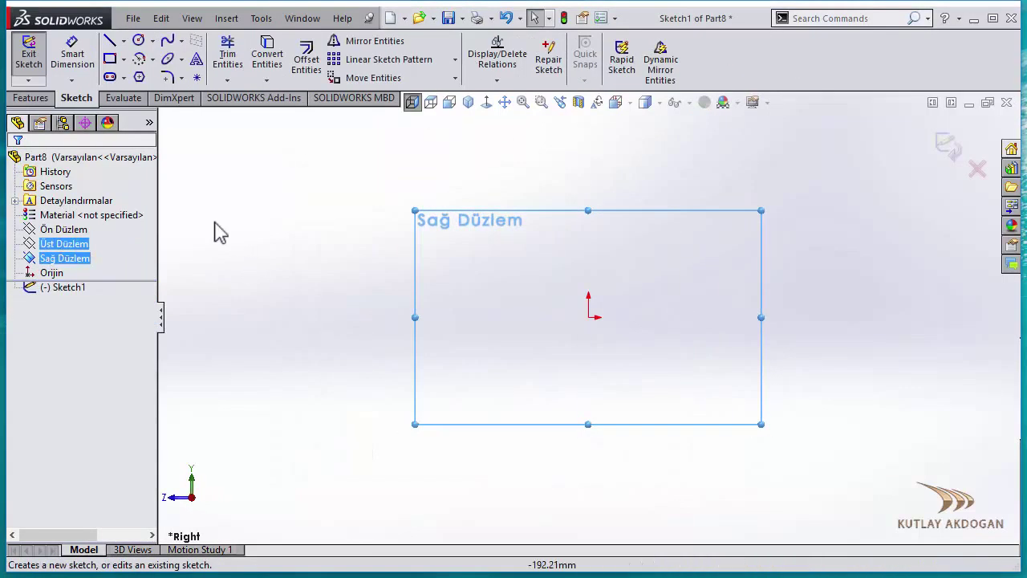
{"action": "left_click", "coordinate": [110, 58]}
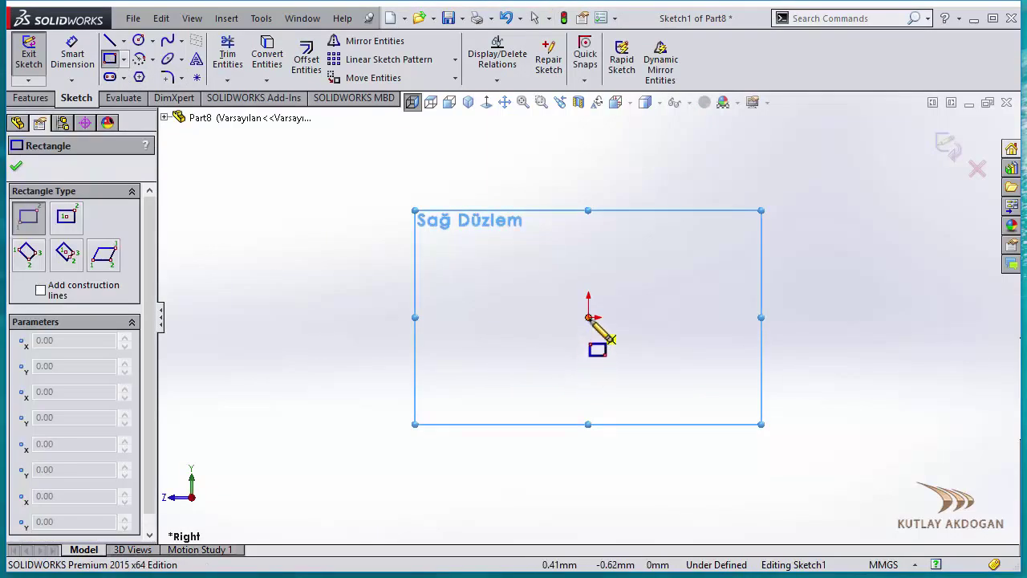
{"action": "left_click", "coordinate": [589, 317]}
{"action": "left_click", "coordinate": [760, 236]}
{"action": "right_click", "coordinate": [688, 180]}
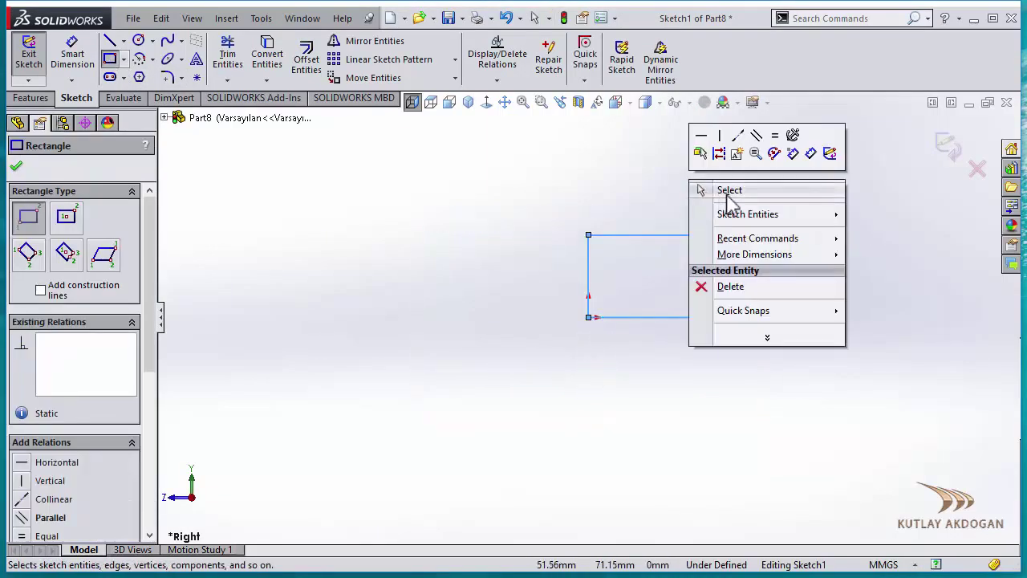
{"action": "left_click", "coordinate": [727, 200]}
- Dimension the rectangle to 50 mm wide and 25 mm high
{"action": "left_click", "coordinate": [74, 56]}
{"action": "left_click", "coordinate": [692, 318]}
{"action": "left_click", "coordinate": [678, 377]}
{"action": "type", "text": "50"}
{"action": "key", "text": "Return"}
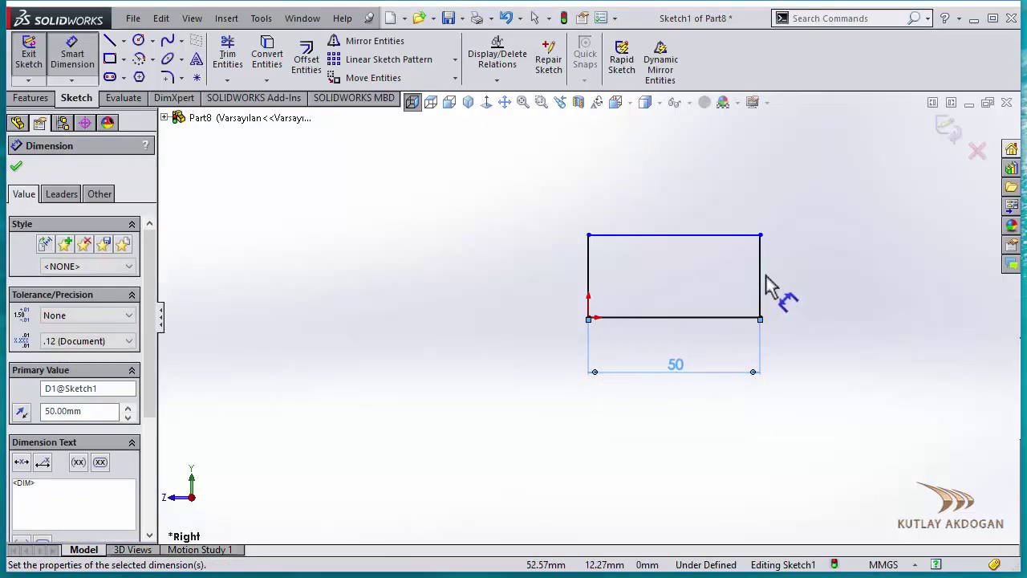
{"action": "left_click", "coordinate": [766, 286]}
{"action": "left_click", "coordinate": [827, 325]}
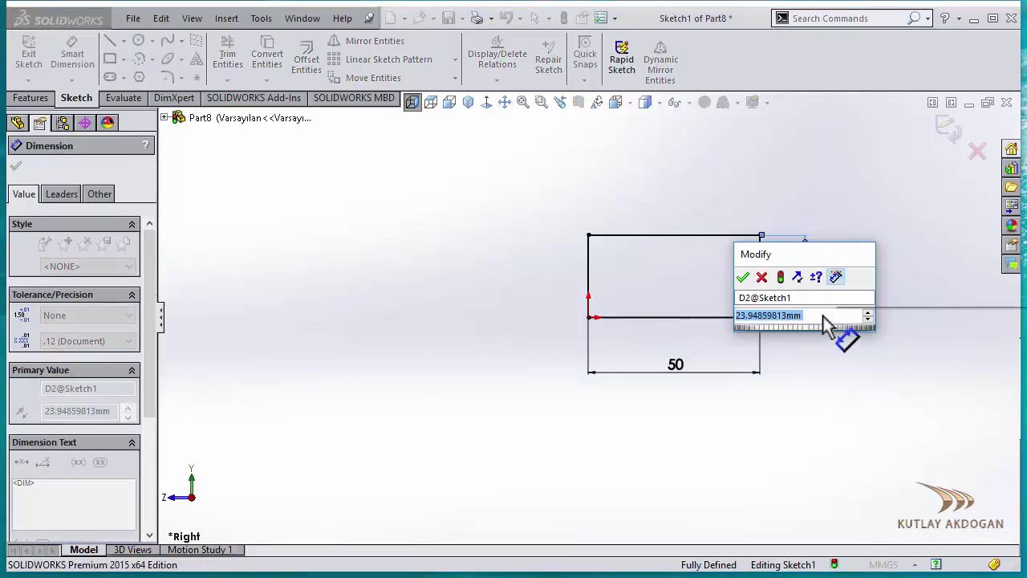
{"action": "type", "text": "25"}
{"action": "key", "text": "Return"}
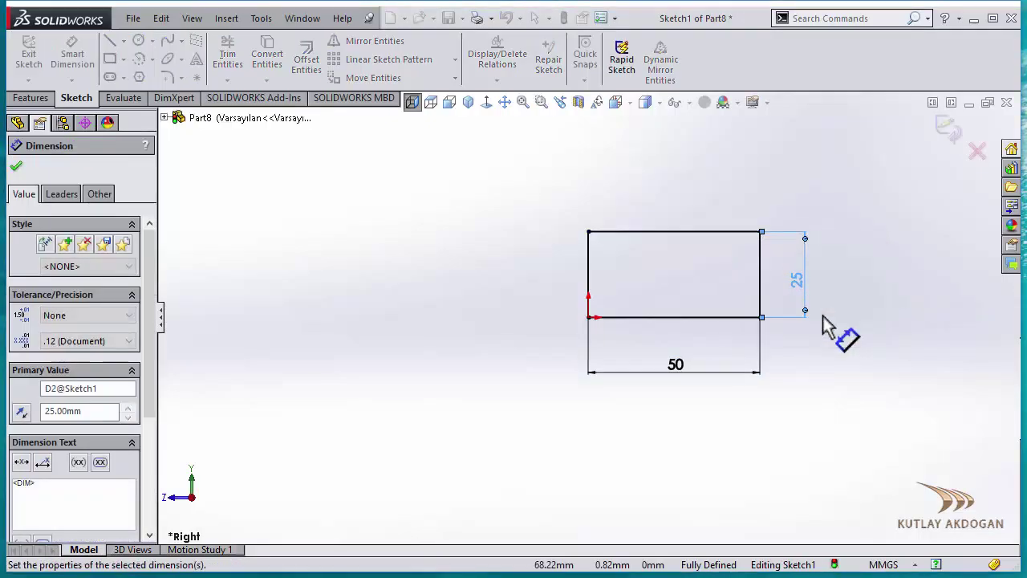
{"action": "right_click", "coordinate": [531, 180]}
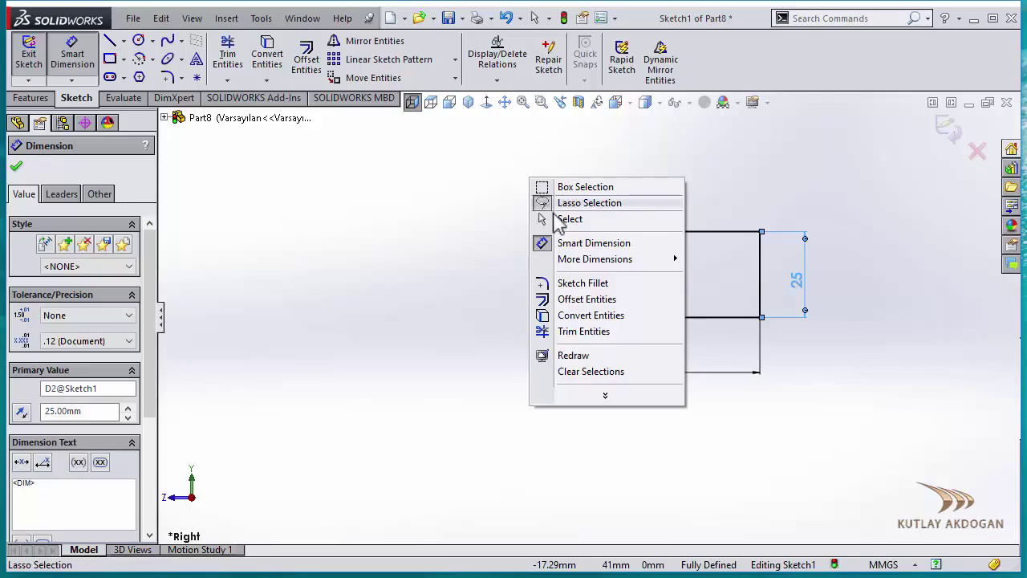
{"action": "left_click", "coordinate": [554, 218]}
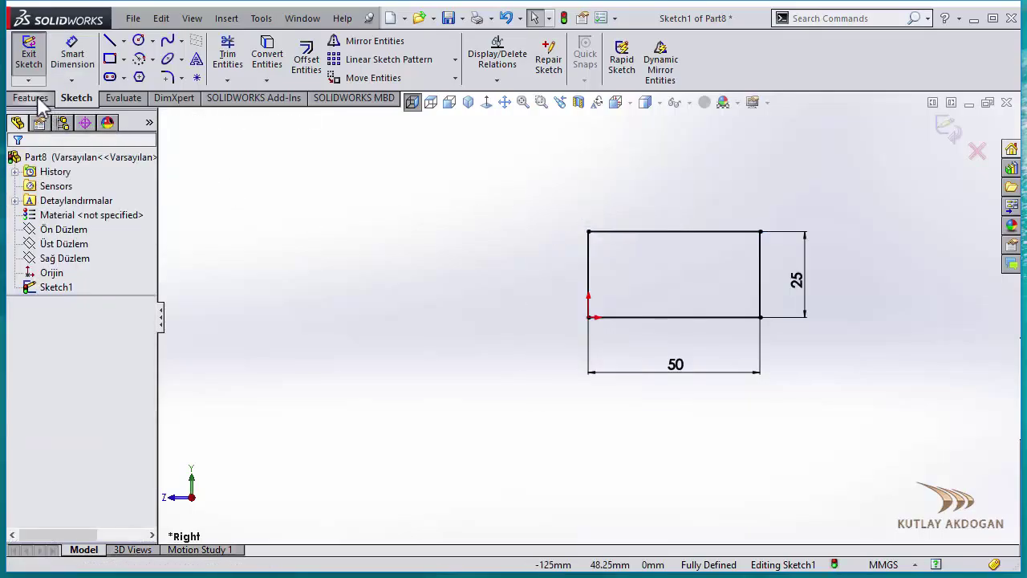
- Extrude the rectangle sketch 20 mm into a solid block
{"action": "left_click", "coordinate": [32, 99]}
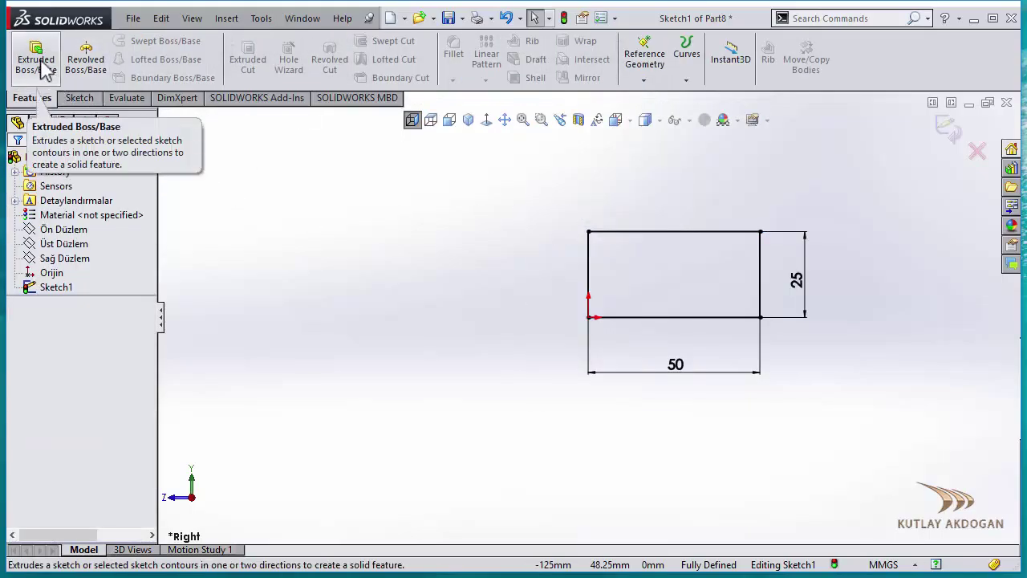
{"action": "left_click", "coordinate": [36, 61]}
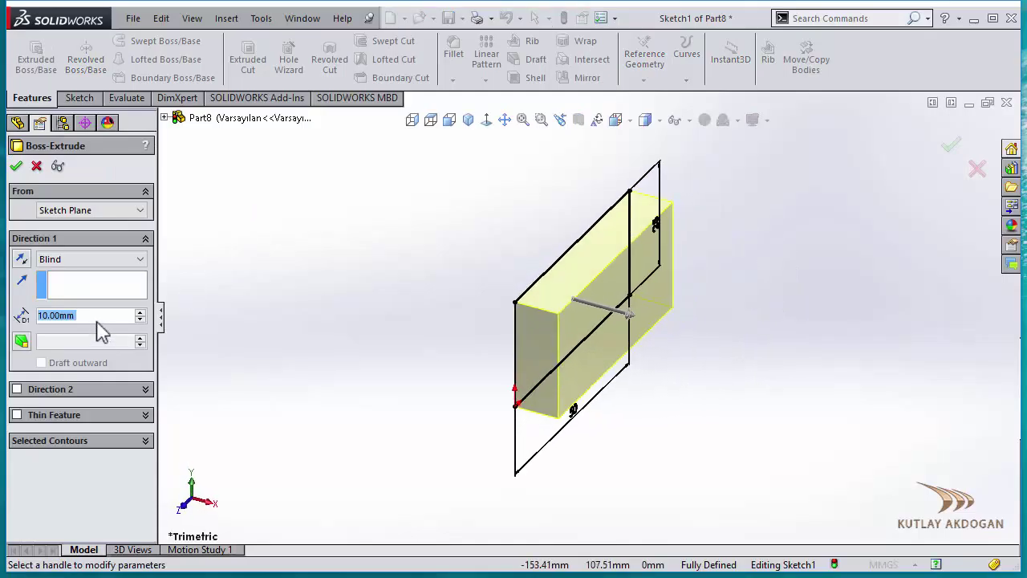
{"action": "type", "text": "20"}
{"action": "key", "text": "Return"}
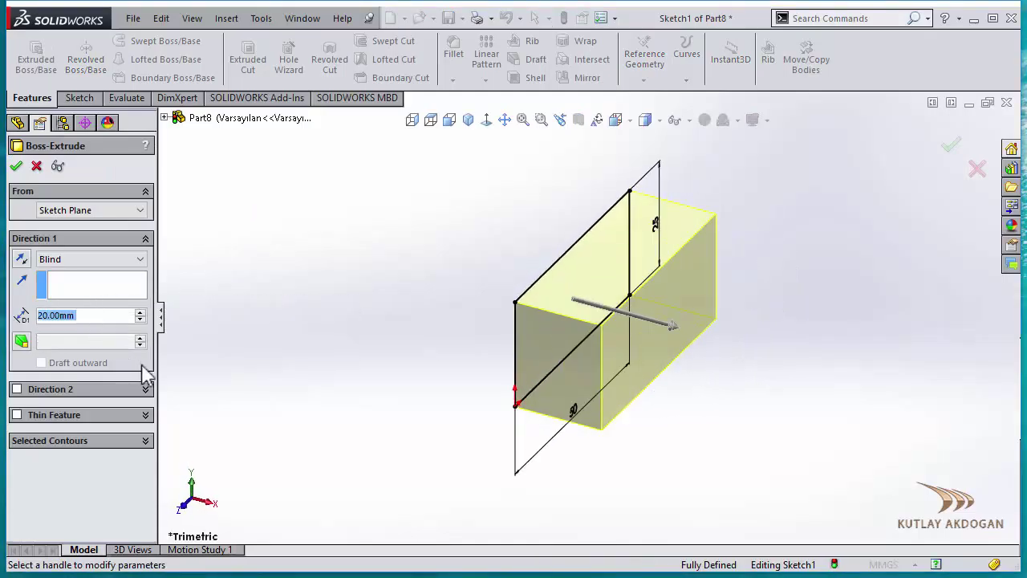
{"action": "left_click", "coordinate": [16, 166]}
{"action": "left_click", "coordinate": [301, 355]}
{"action": "scroll", "coordinate": [630, 326], "scroll_direction": "down", "scroll_amount": 2}
{"action": "left_click", "coordinate": [109, 215]}
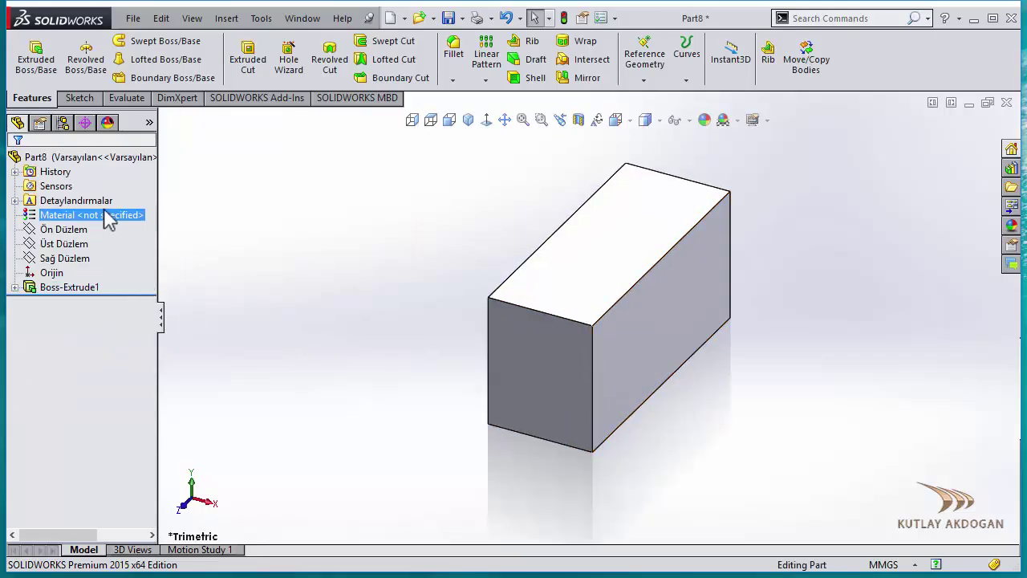
- Show the block's feature dimensions and orbit to see all of them
{"action": "right_click", "coordinate": [91, 201]}
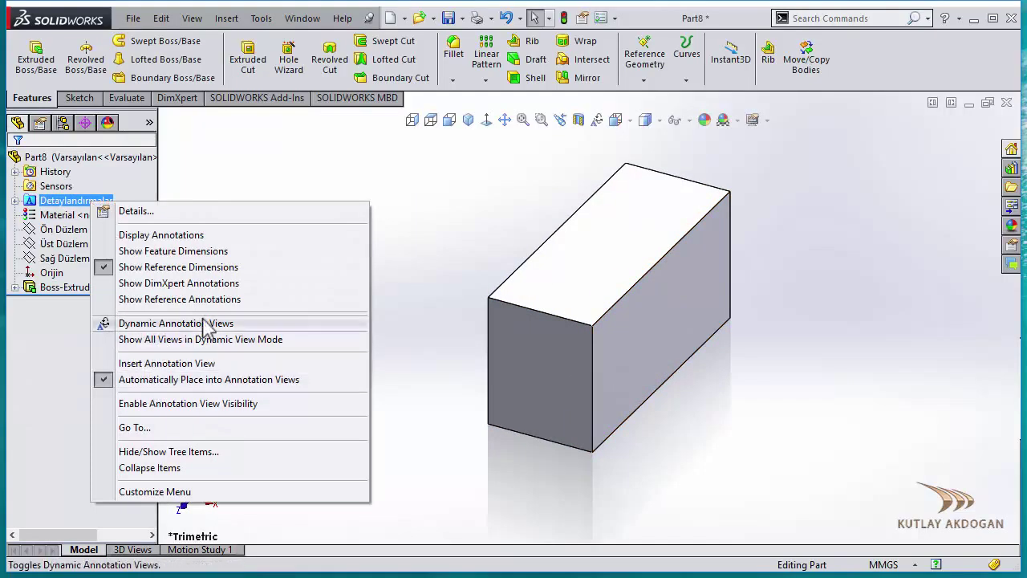
{"action": "left_click", "coordinate": [204, 254]}
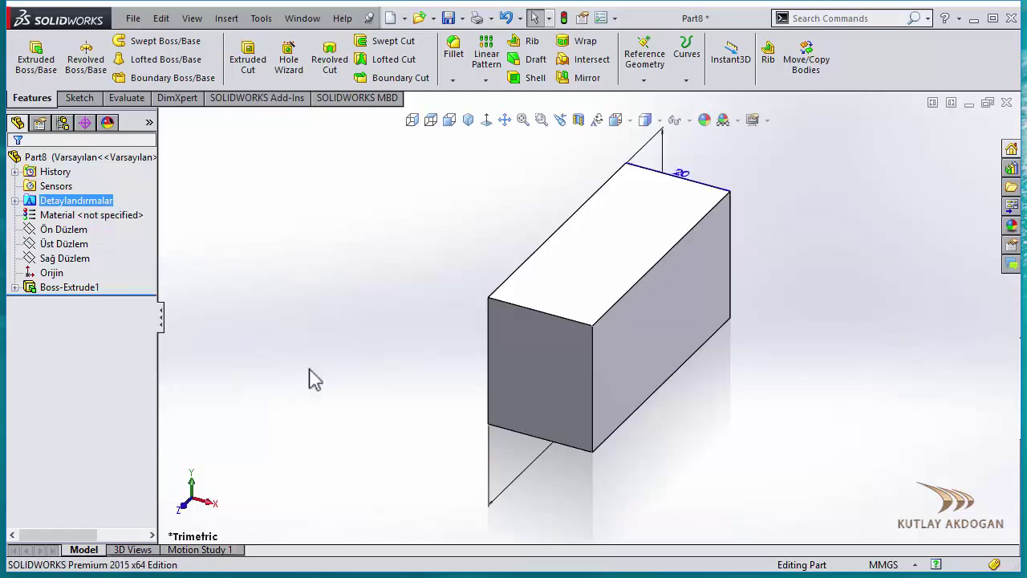
{"action": "middle_click_drag", "start_coordinate": [653, 477], "coordinate": [595, 486]}
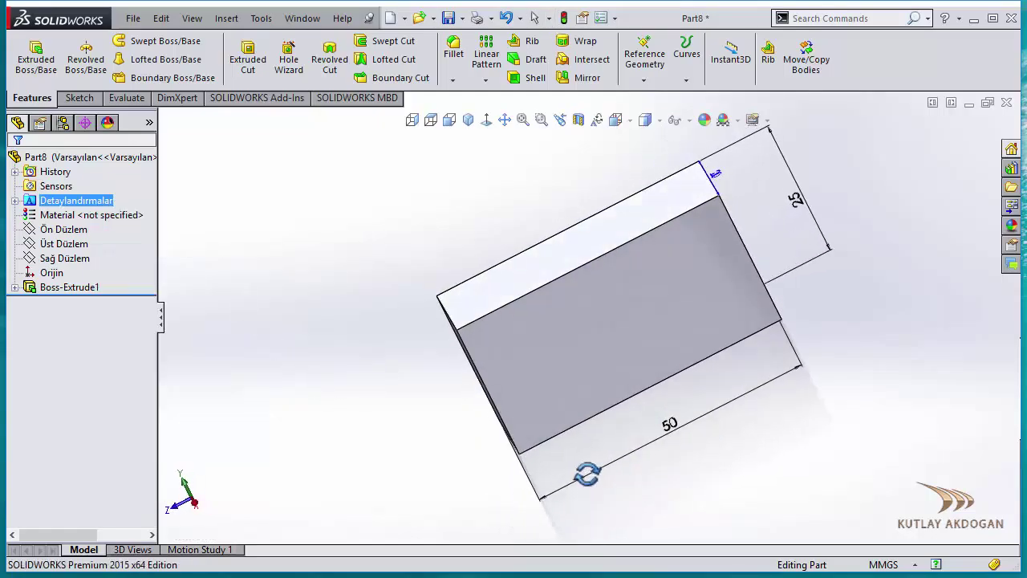
{"action": "left_click", "coordinate": [727, 172]}
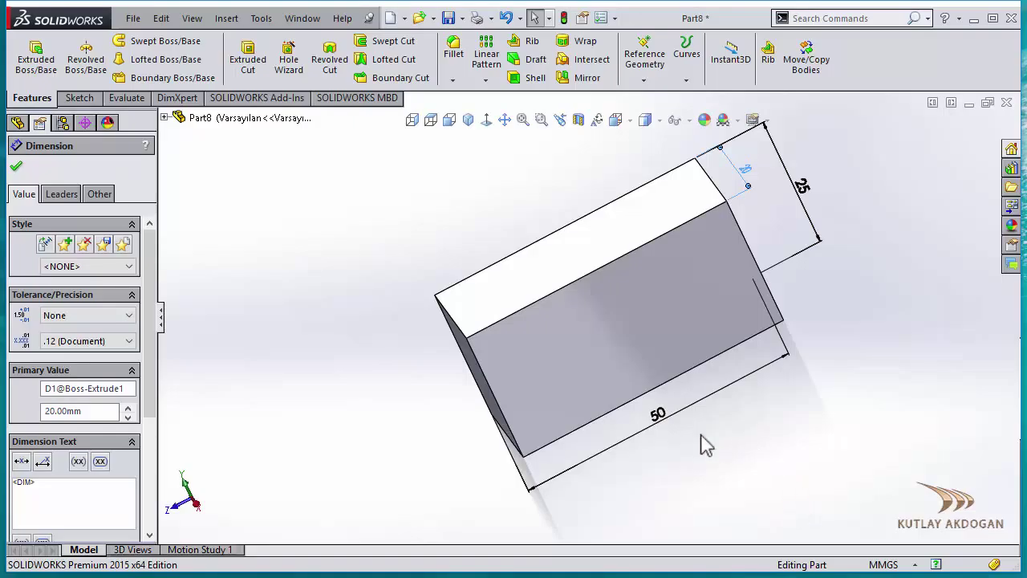
- Rename the 50, 25 and 20 dimensions to OLCU1, OLCU2 and OLCU3
{"action": "left_click", "coordinate": [658, 419]}
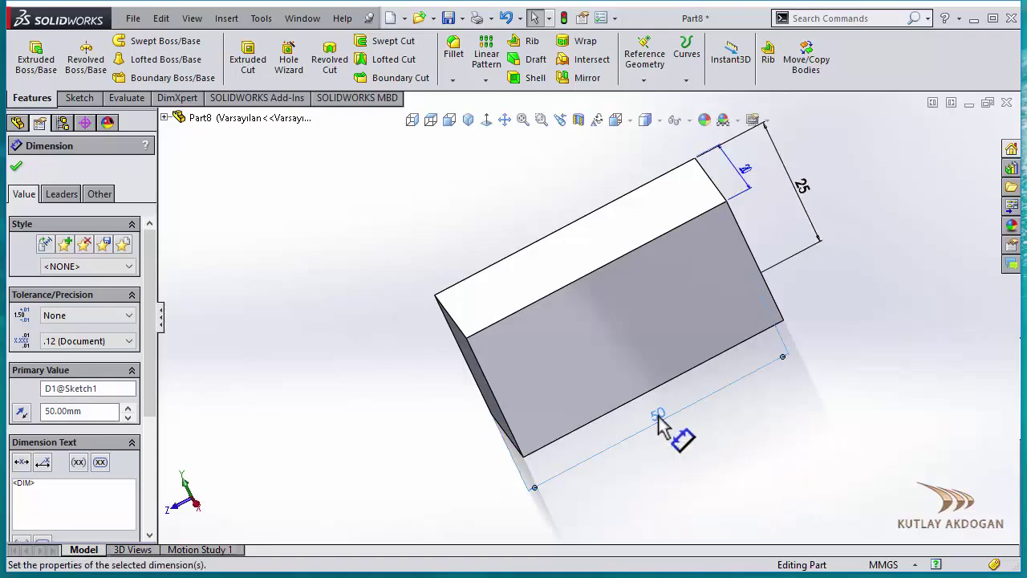
{"action": "double_click", "coordinate": [57, 389]}
{"action": "type", "text": "OLCU"}
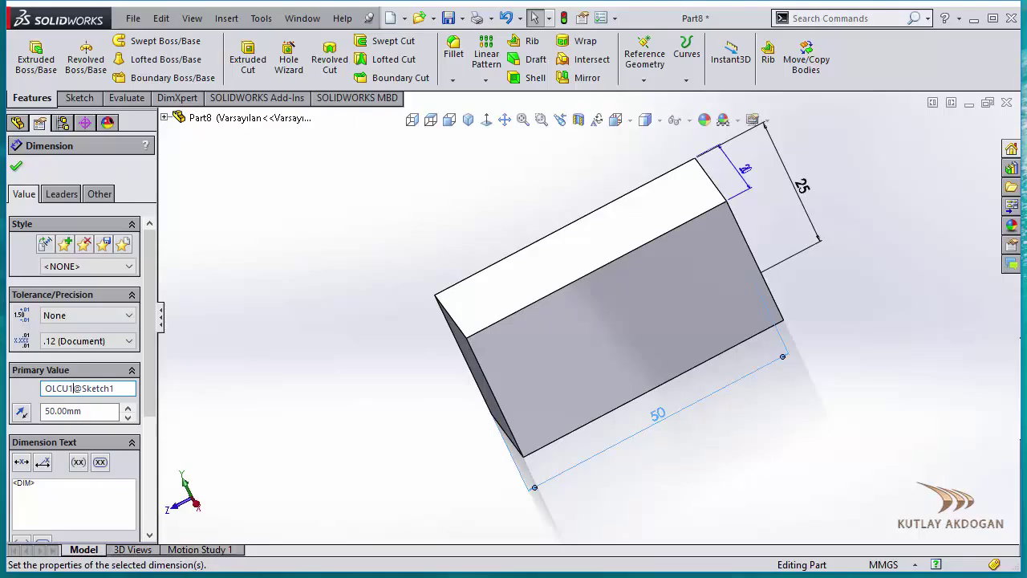
{"action": "left_click", "coordinate": [16, 166]}
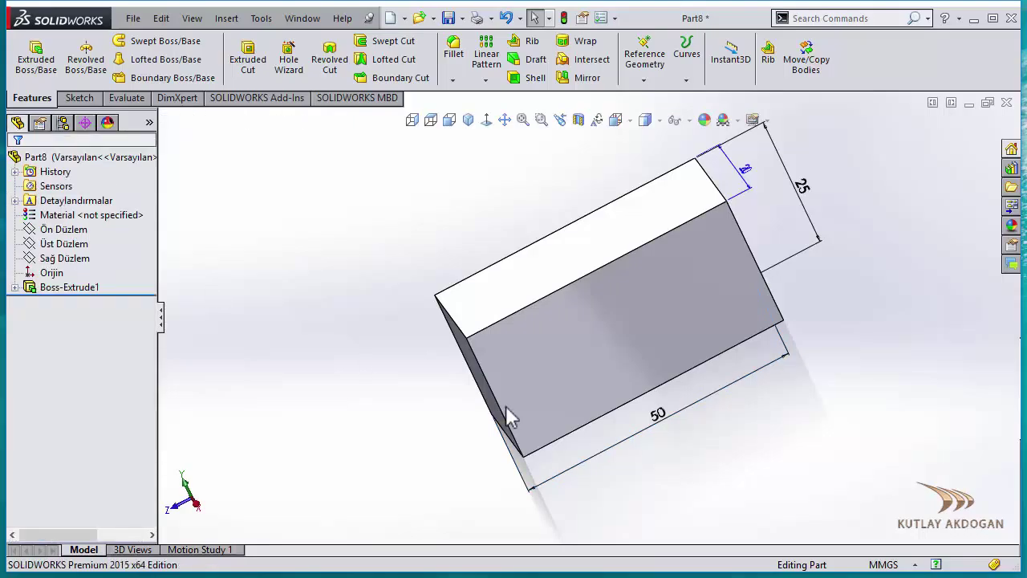
{"action": "left_click", "coordinate": [819, 230]}
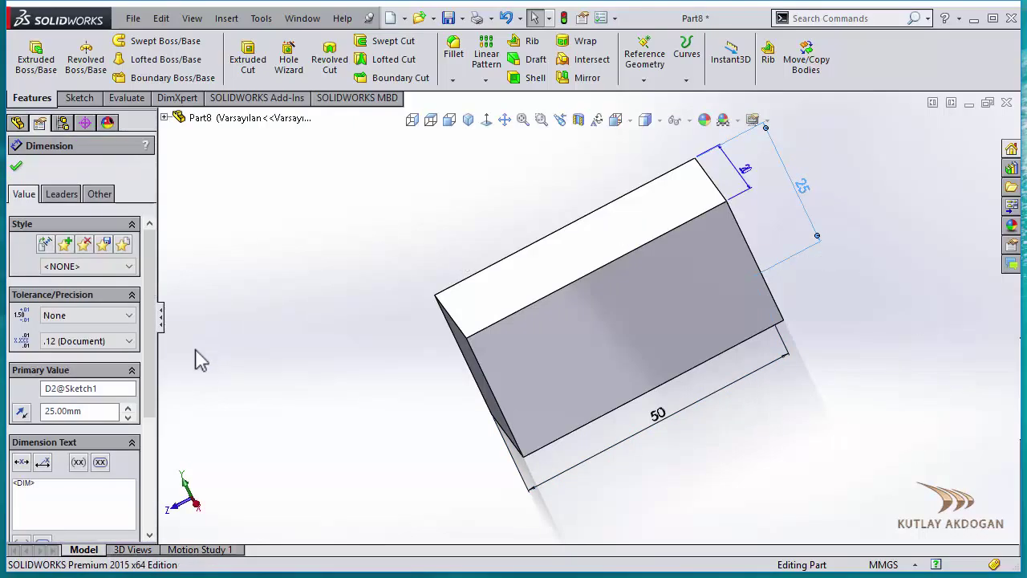
{"action": "double_click", "coordinate": [52, 389]}
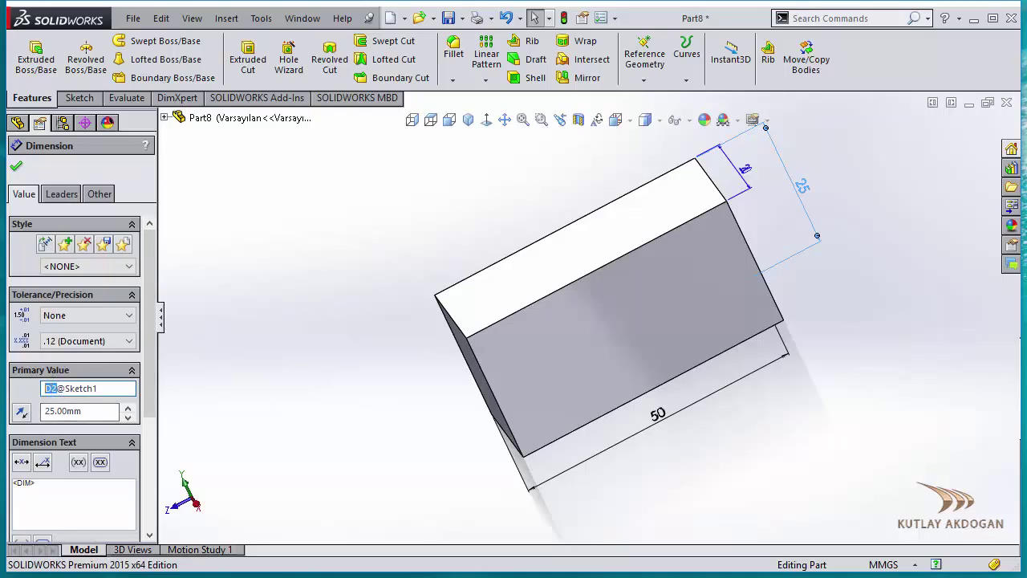
{"action": "type", "text": "OLCU"}
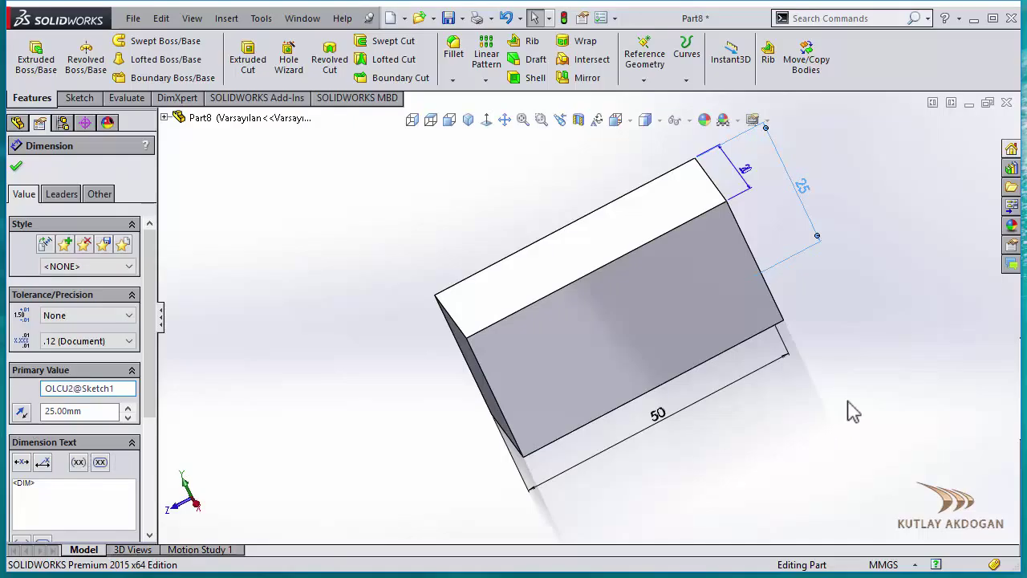
{"action": "left_click", "coordinate": [745, 172]}
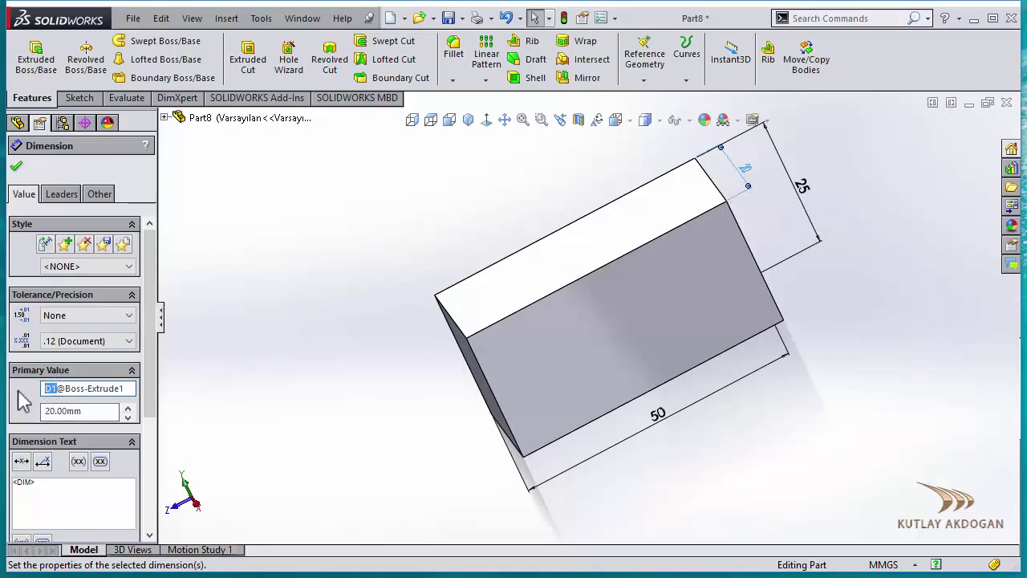
{"action": "type", "text": "U3"}
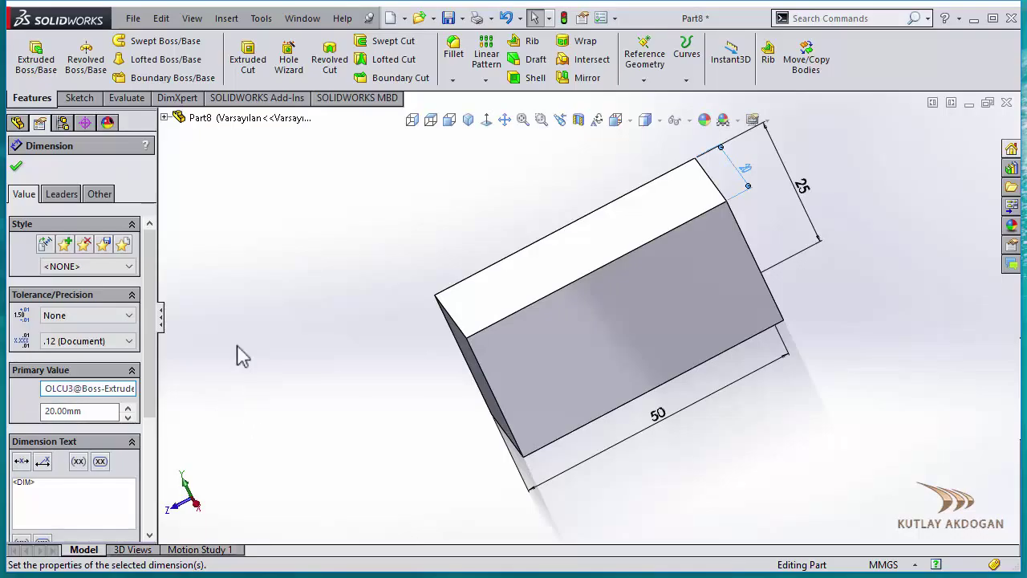
{"action": "left_click", "coordinate": [16, 167]}
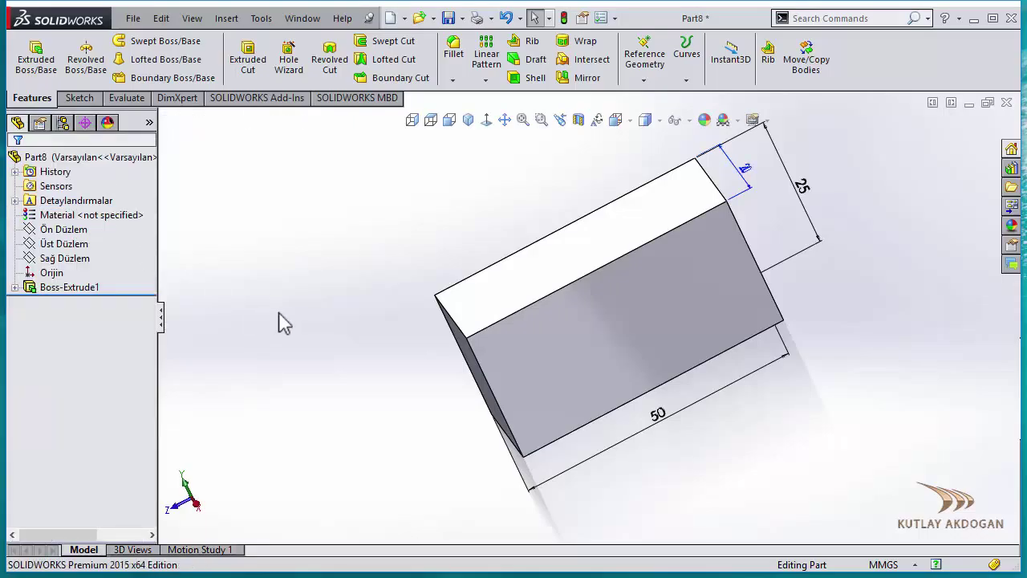
- Zoom the view in and out while trying the 50 mm dimension's context menu
{"action": "right_click", "coordinate": [658, 419]}
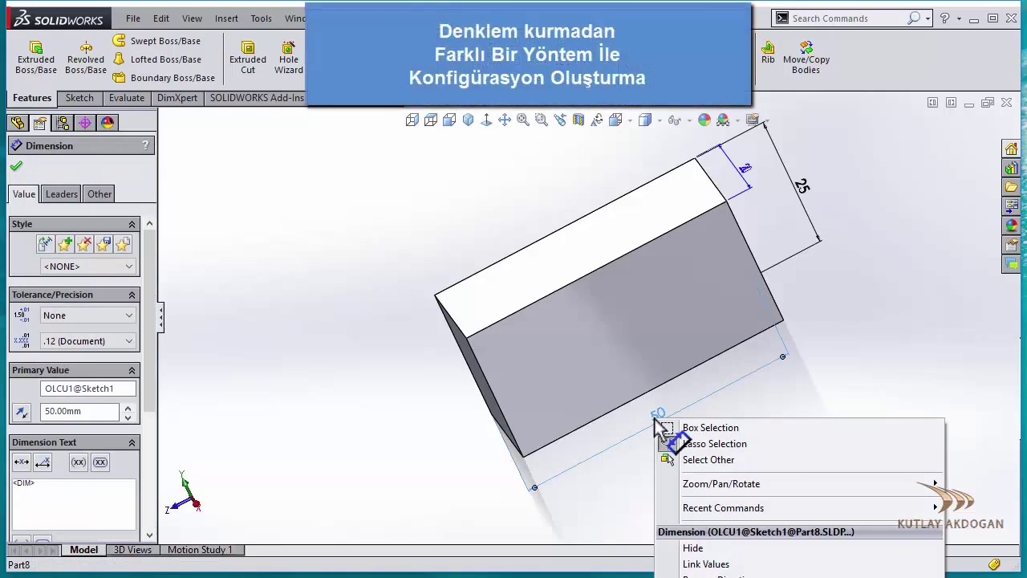
{"action": "left_click", "coordinate": [819, 406]}
{"action": "scroll", "coordinate": [791, 381], "scroll_direction": "up", "scroll_amount": 3}
{"action": "scroll", "coordinate": [722, 378], "scroll_direction": "down", "scroll_amount": 1}
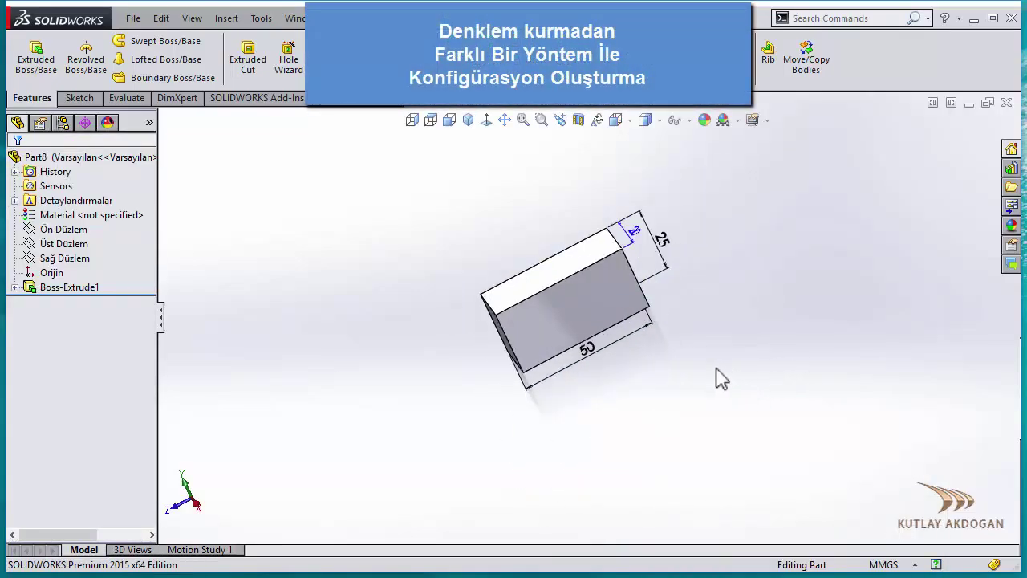
{"action": "scroll", "coordinate": [720, 379], "scroll_direction": "down", "scroll_amount": 2}
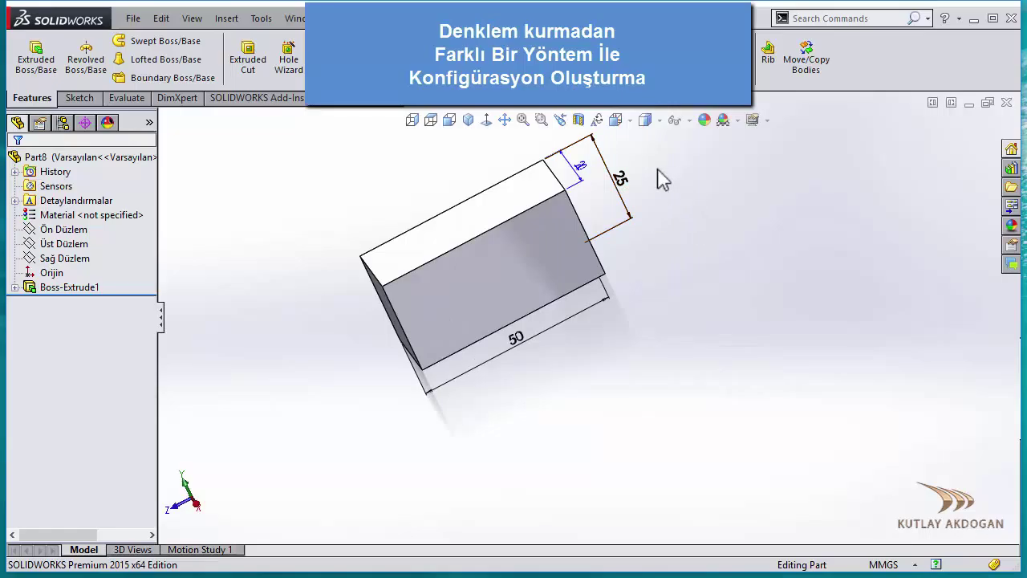
{"action": "right_click", "coordinate": [518, 338]}
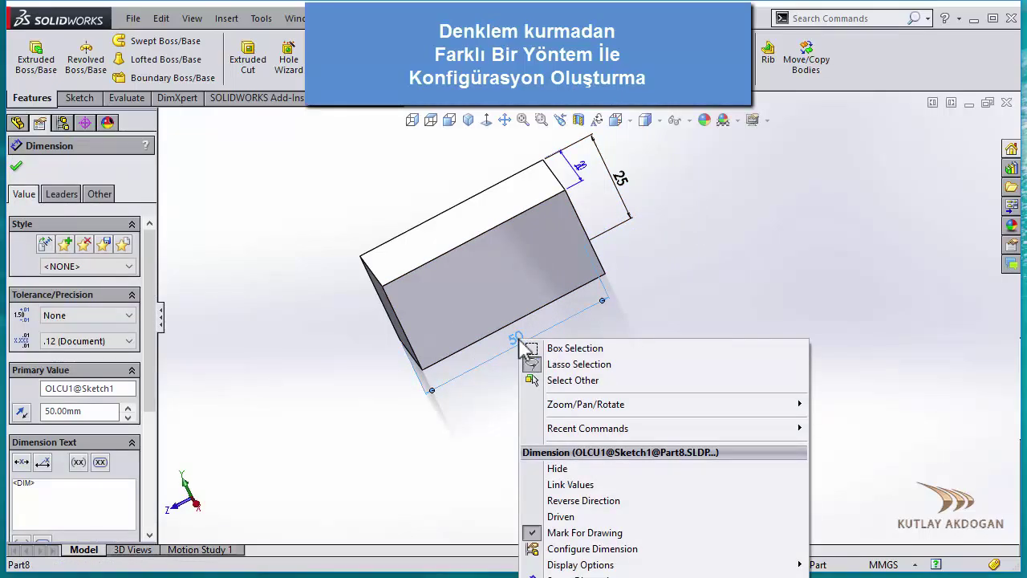
{"action": "left_click", "coordinate": [714, 276]}
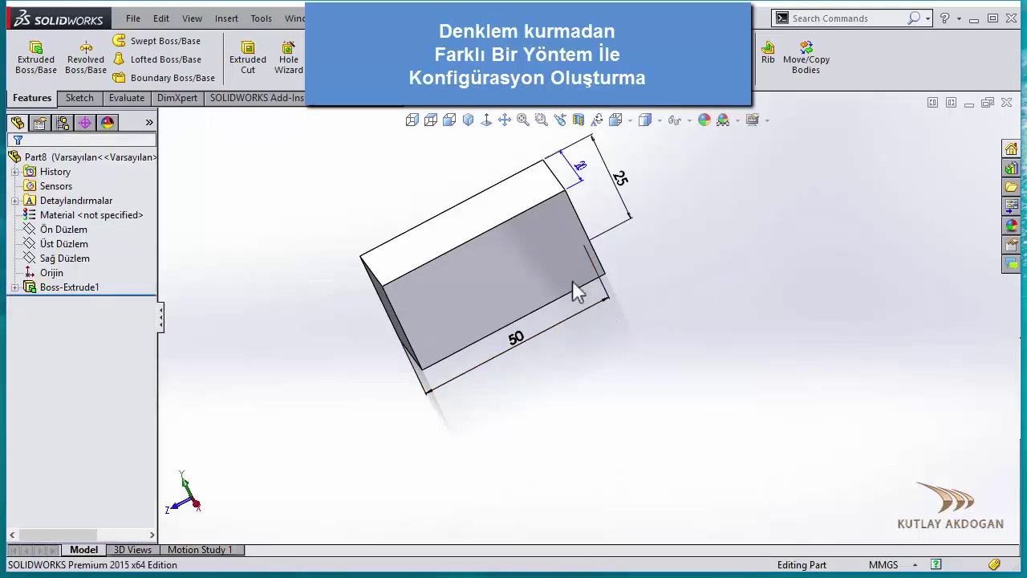
{"action": "scroll", "coordinate": [562, 281], "scroll_direction": "up", "scroll_amount": 3}
- Pan the block to the upper left and open the 50 mm OLCU1 dimension's context menu
{"action": "left_click", "coordinate": [504, 119]}
{"action": "left_click_drag", "start_coordinate": [544, 297], "coordinate": [337, 179]}
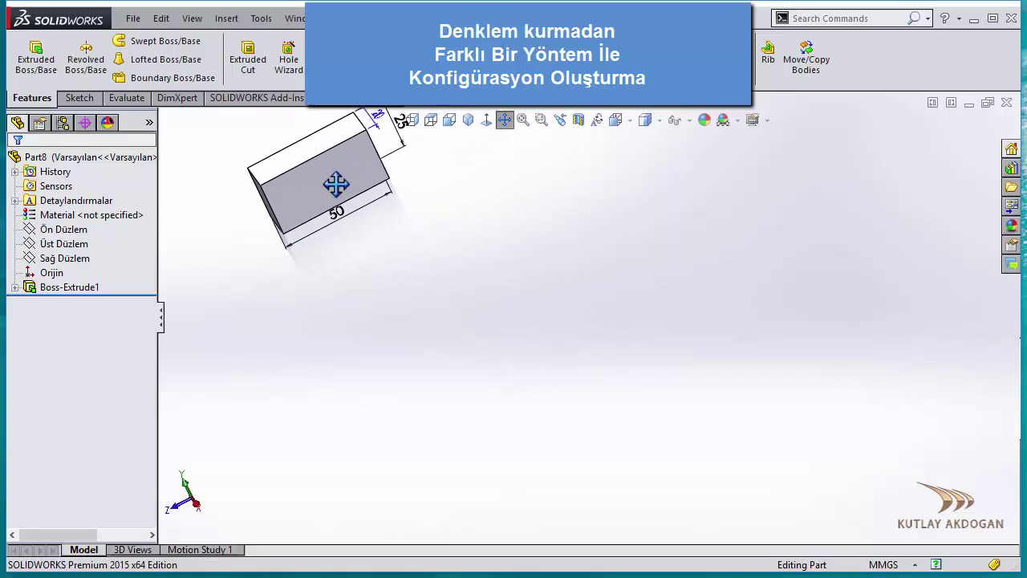
{"action": "right_click", "coordinate": [498, 196]}
{"action": "left_click", "coordinate": [537, 205]}
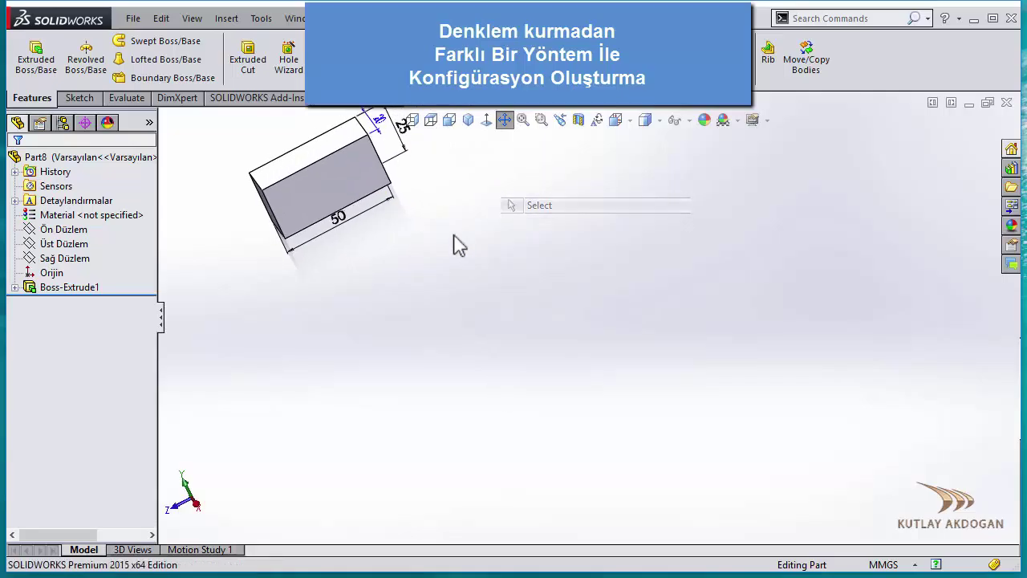
{"action": "right_click", "coordinate": [343, 218]}
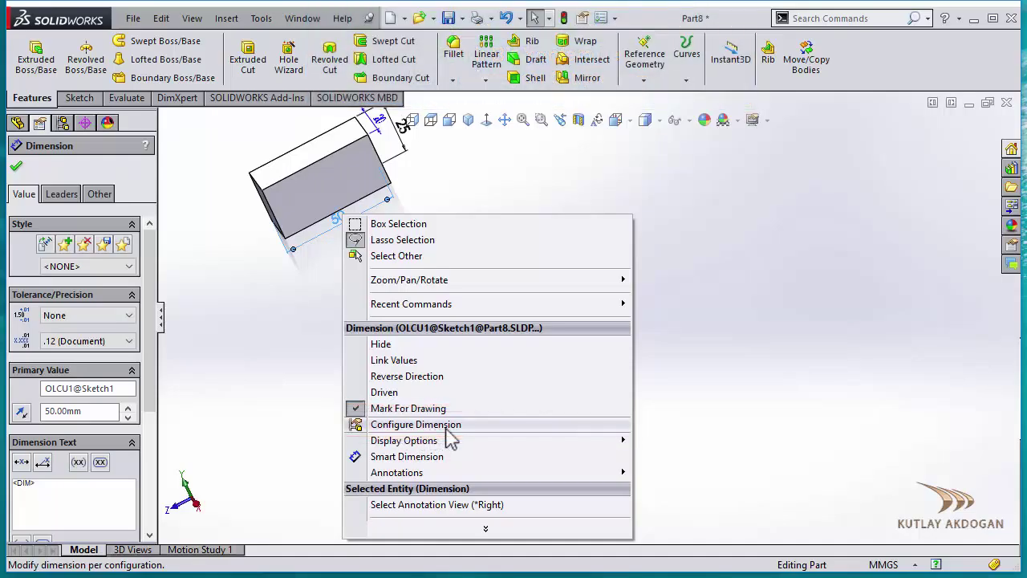
- Open OLCU1's configuration table, then add the 25 mm OLCU2 and 20 mm OLCU3 dimensions as columns
{"action": "left_click", "coordinate": [447, 427]}
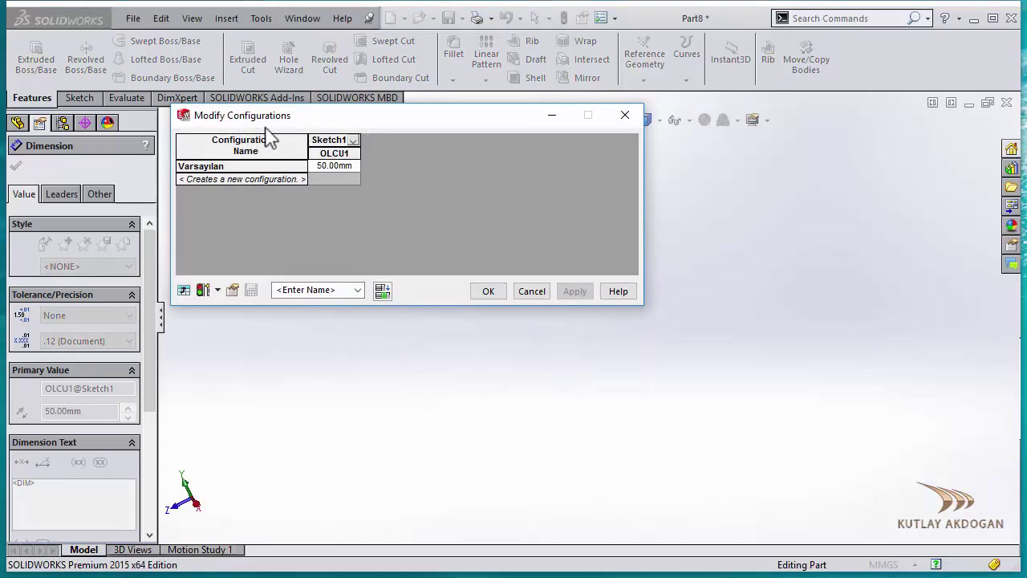
{"action": "left_click_drag", "start_coordinate": [444, 122], "coordinate": [725, 183]}
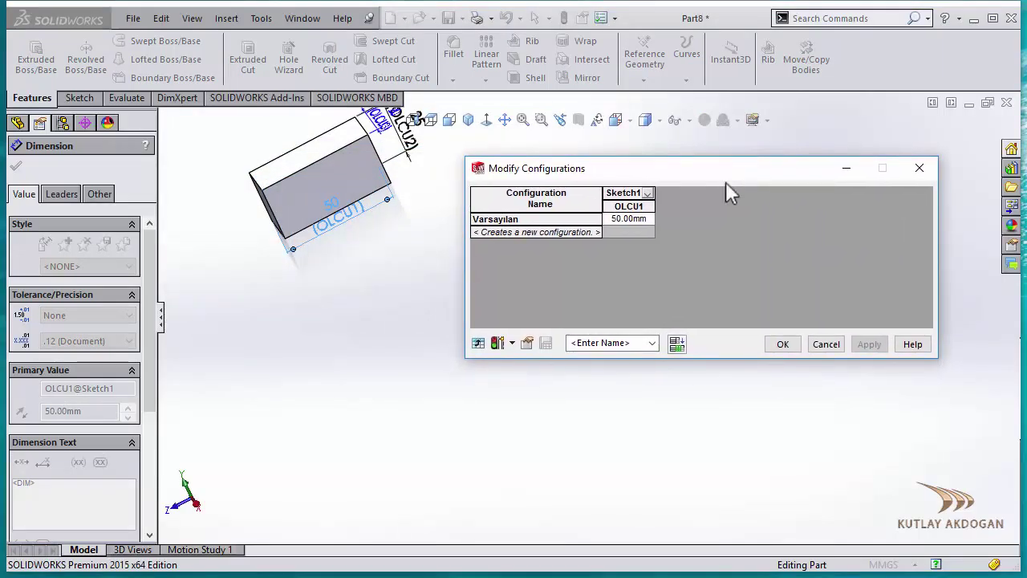
{"action": "left_click", "coordinate": [523, 128]}
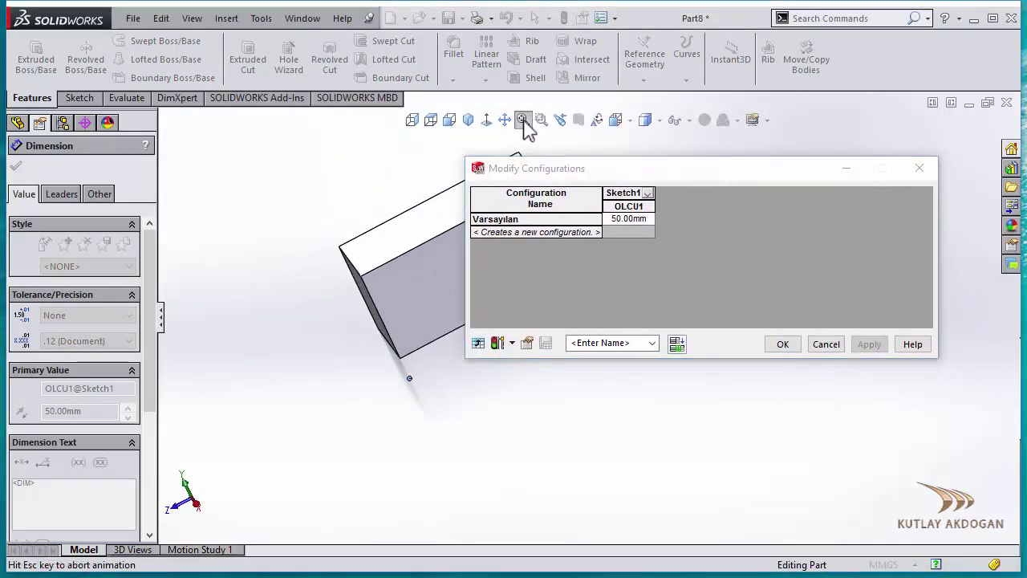
{"action": "mouse_move", "coordinate": [674, 175]}
{"action": "left_mouse_down"}
{"action": "mouse_move", "coordinate": [260, 72]}
{"action": "mouse_move", "coordinate": [276, 64]}
{"action": "left_mouse_up"}
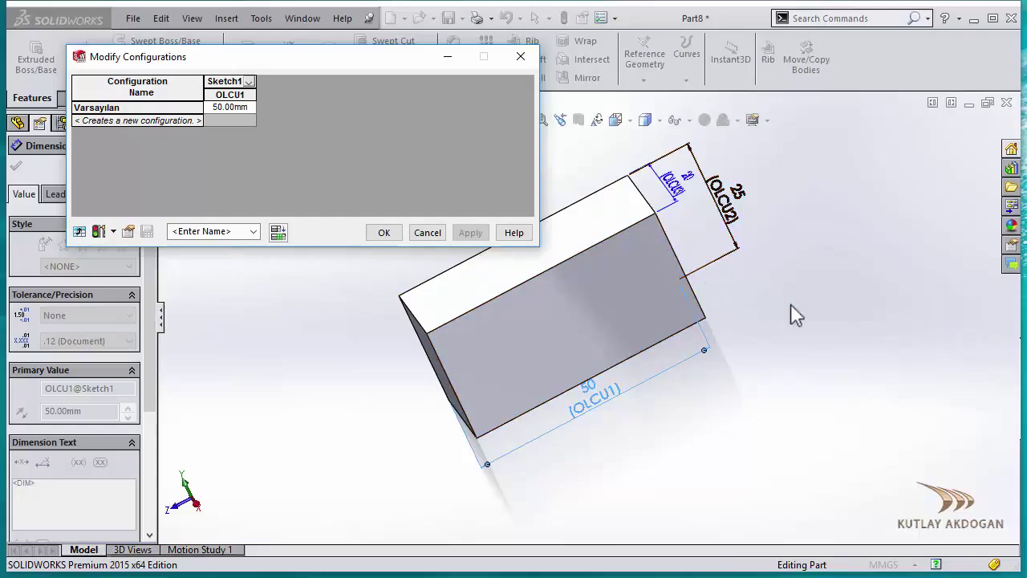
{"action": "mouse_move", "coordinate": [780, 329]}
{"action": "middle_mouse_down"}
{"action": "mouse_move", "coordinate": [789, 334]}
{"action": "mouse_move", "coordinate": [767, 340]}
{"action": "middle_mouse_up"}
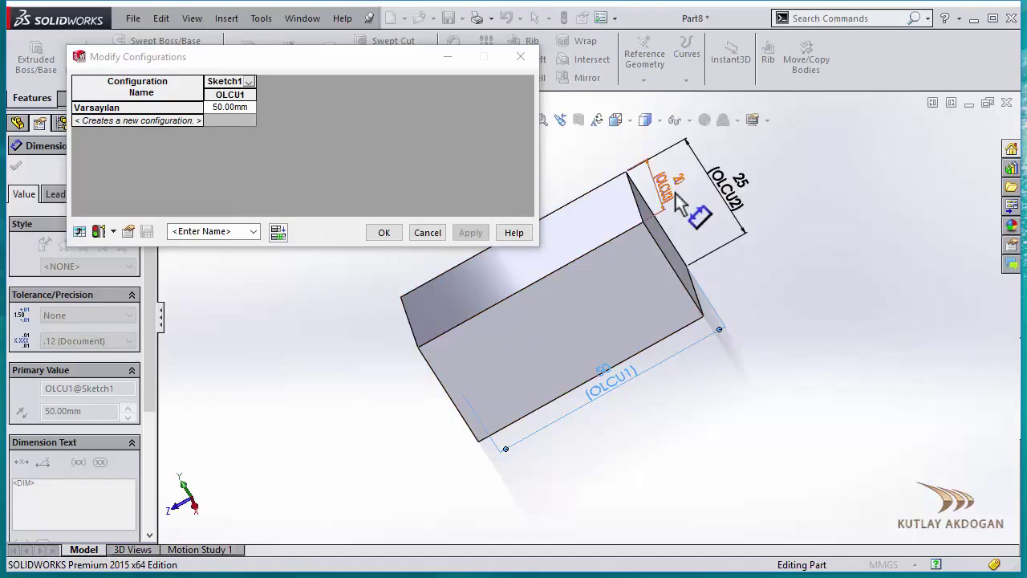
{"action": "double_click", "coordinate": [734, 207]}
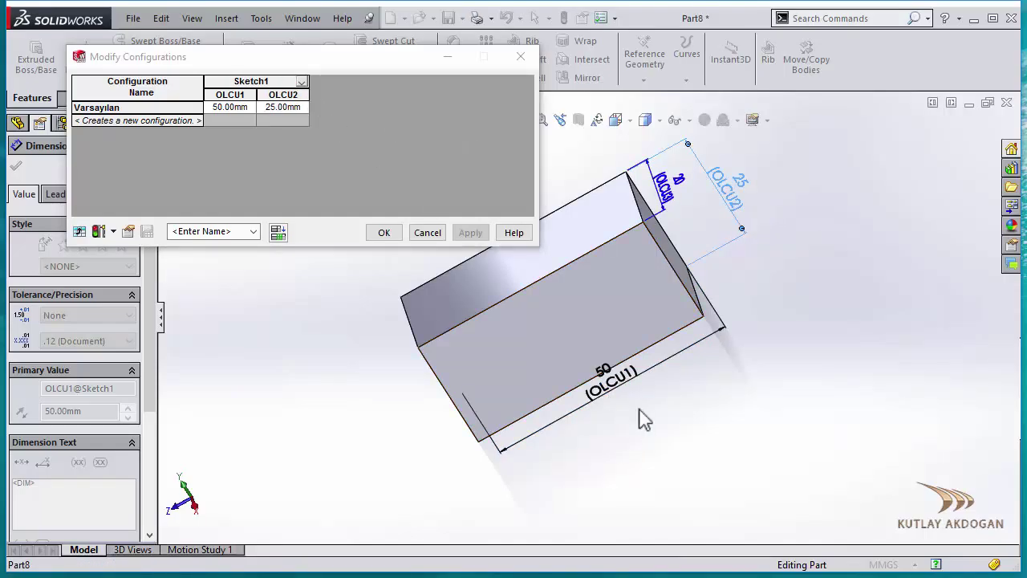
{"action": "double_click", "coordinate": [663, 189]}
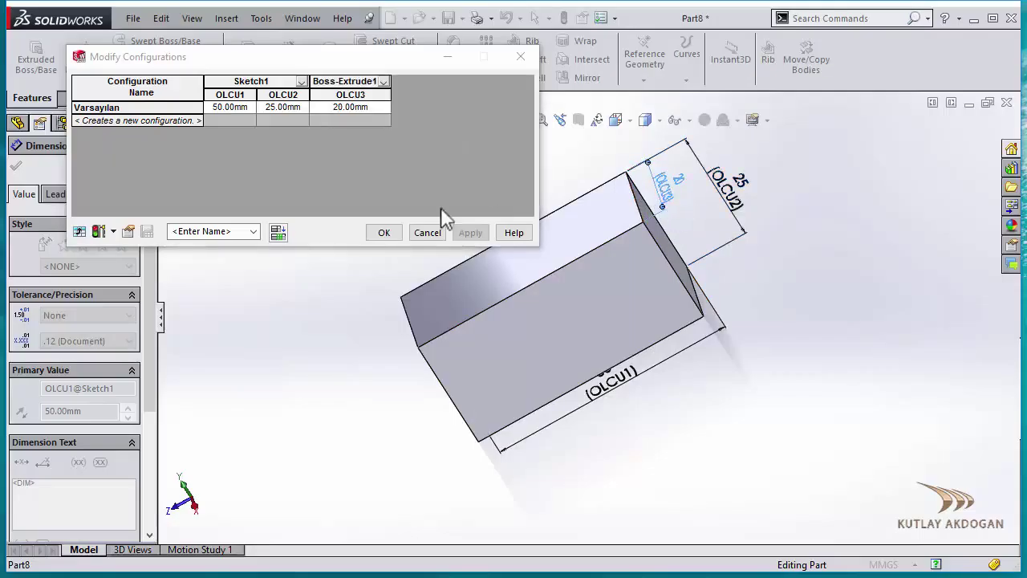
- Add new configuration rows named BUYUK, KUCUK and COK BUYUK to the table
{"action": "left_click", "coordinate": [184, 121]}
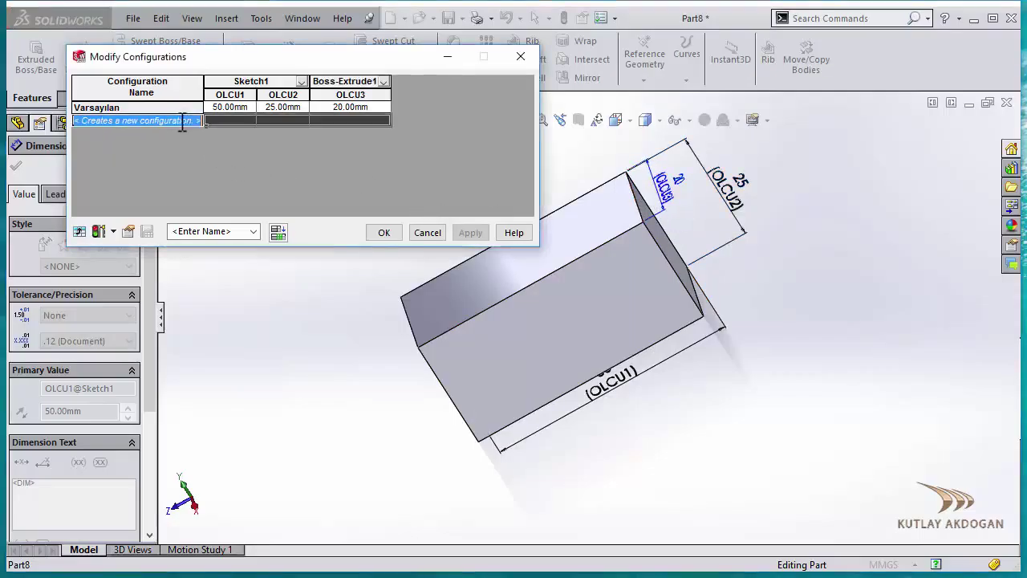
{"action": "type", "text": "B"}
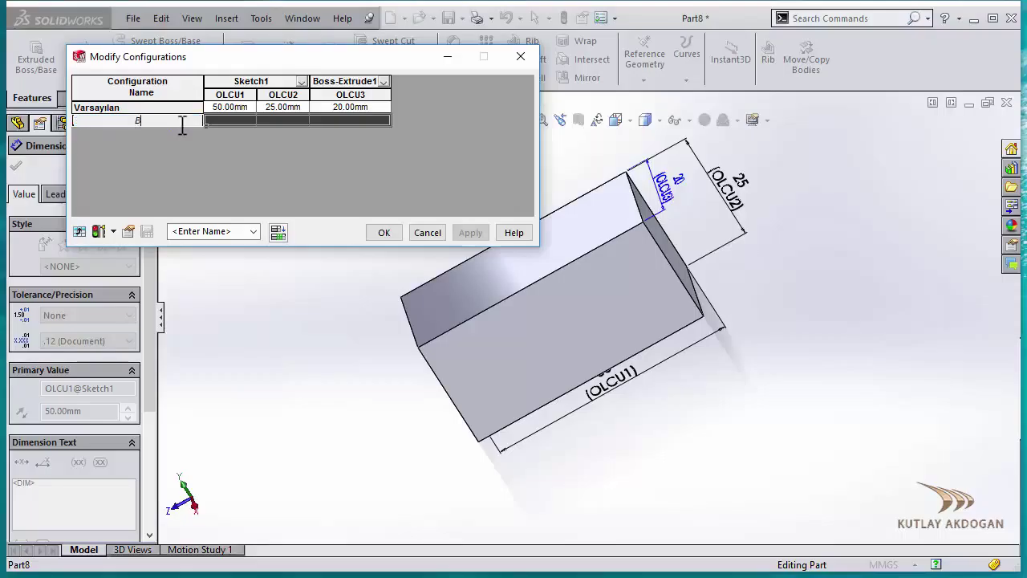
{"action": "type", "text": "UYUK"}
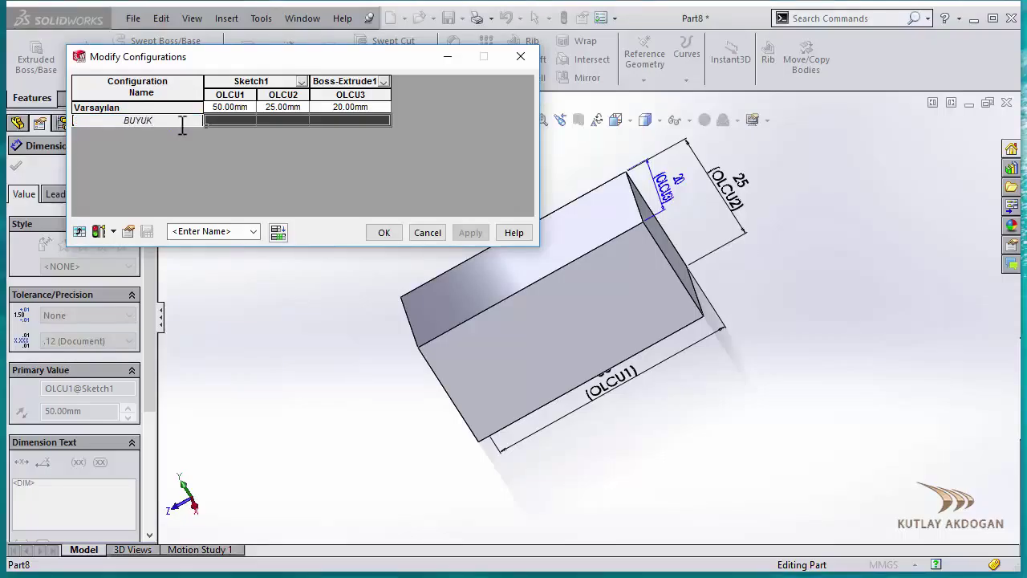
{"action": "key", "text": "Return"}
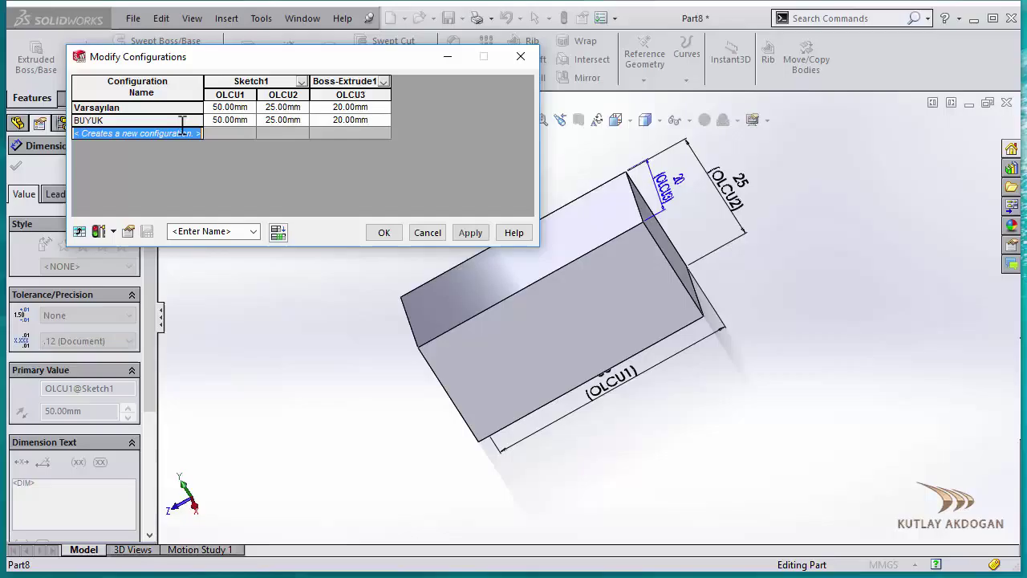
{"action": "type", "text": "KU"}
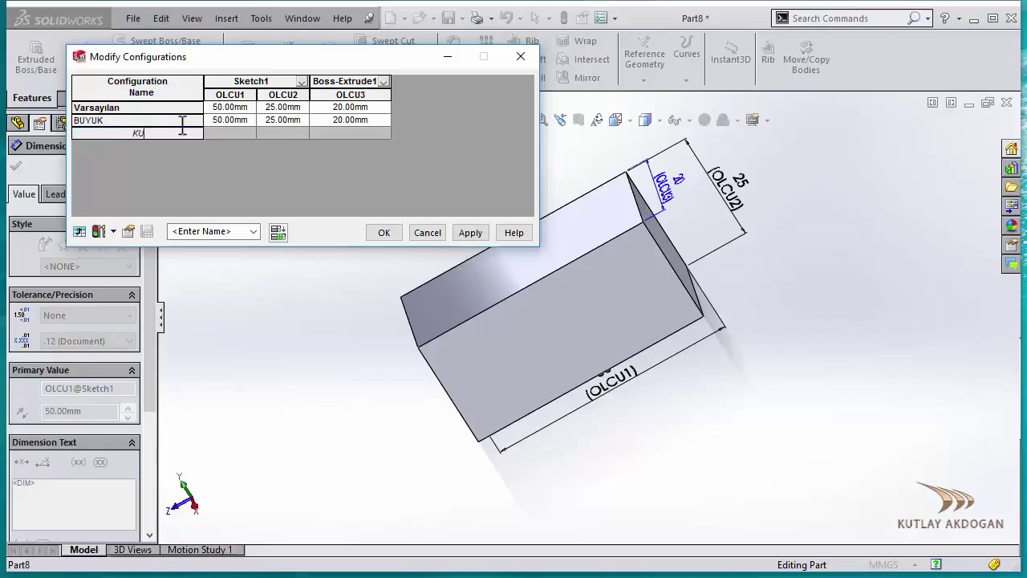
{"action": "type", "text": "CUK"}
{"action": "key", "text": "Return"}
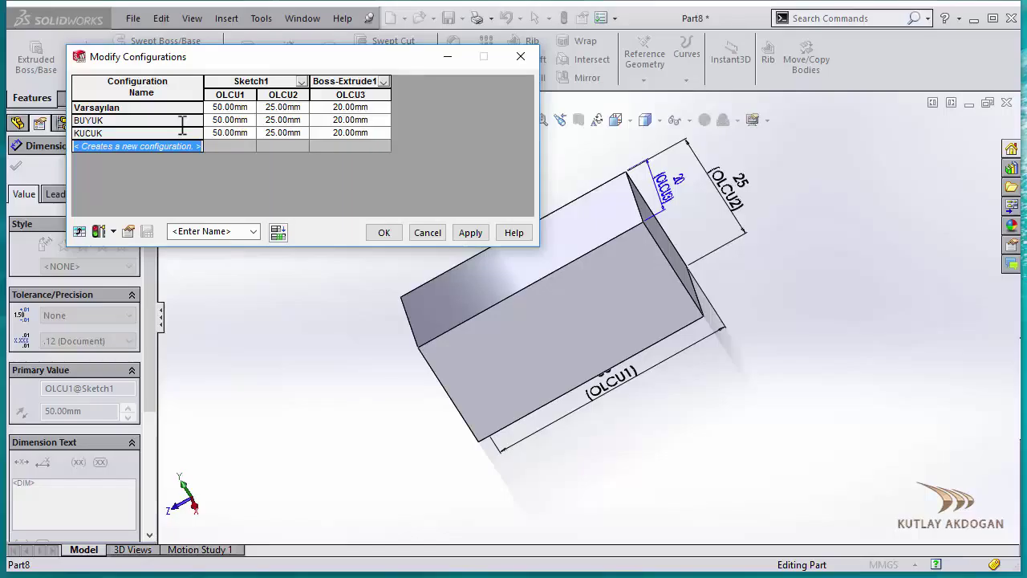
{"action": "type", "text": "O"}
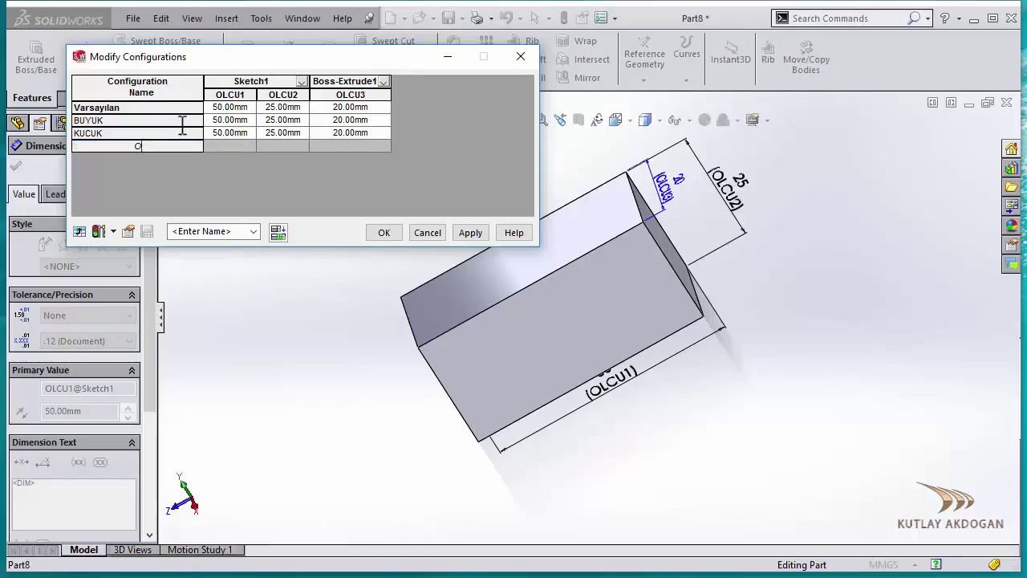
{"action": "type", "text": "O"}
{"action": "type", "text": " BUYUK"}
{"action": "key", "text": "Return"}
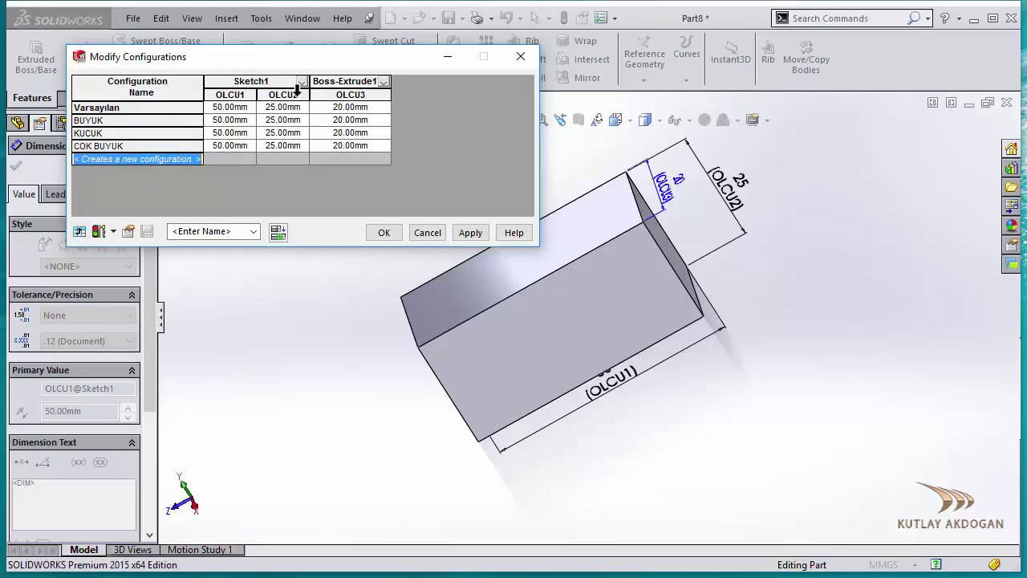
- Set BUYUK's OLCU1, OLCU2 and OLCU3 to 120, 50 and 30 mm
{"action": "left_click", "coordinate": [230, 122]}
{"action": "type", "text": "100"}
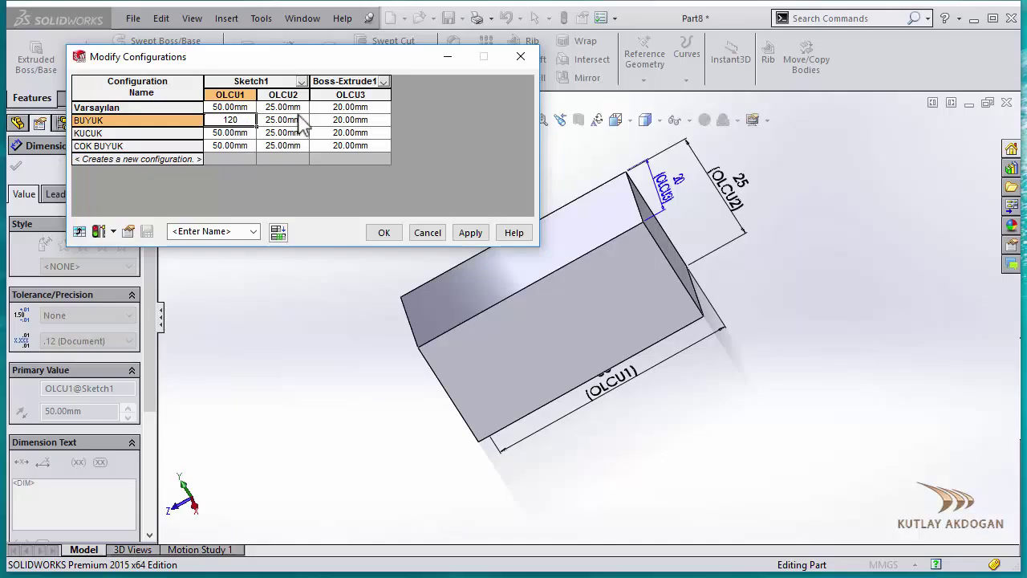
{"action": "left_click", "coordinate": [287, 124]}
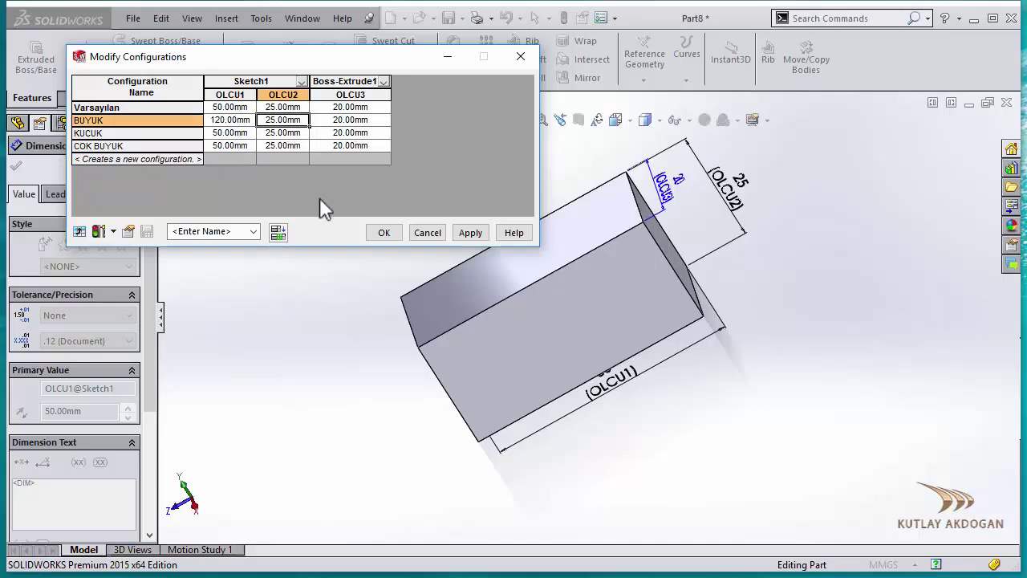
{"action": "type", "text": "50"}
{"action": "left_click", "coordinate": [365, 126]}
{"action": "type", "text": "30"}
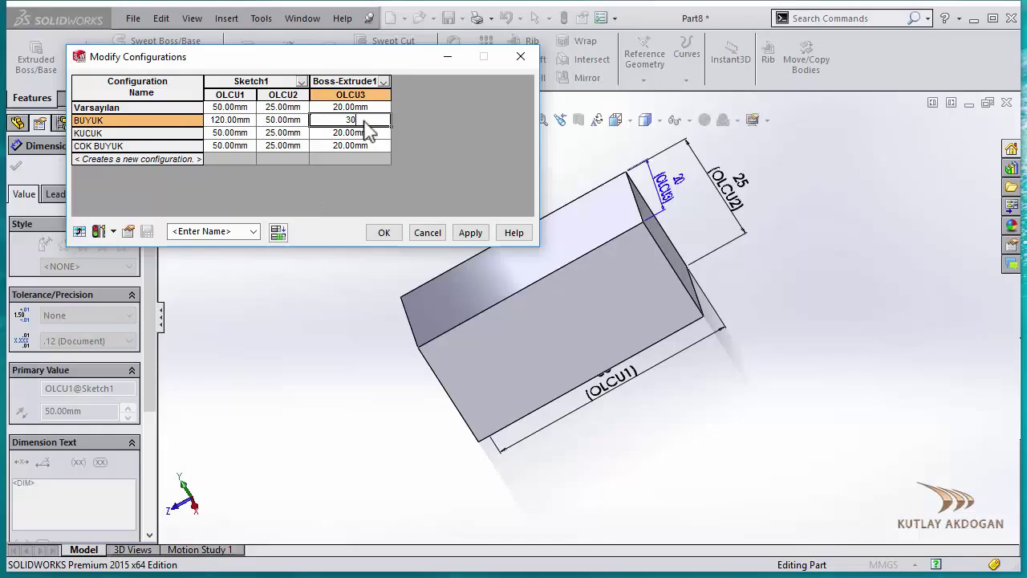
- Set KUCUK's OLCU1, OLCU2 and OLCU3 to 30, 15 and 15 mm
{"action": "left_click", "coordinate": [229, 134]}
{"action": "type", "text": "20"}
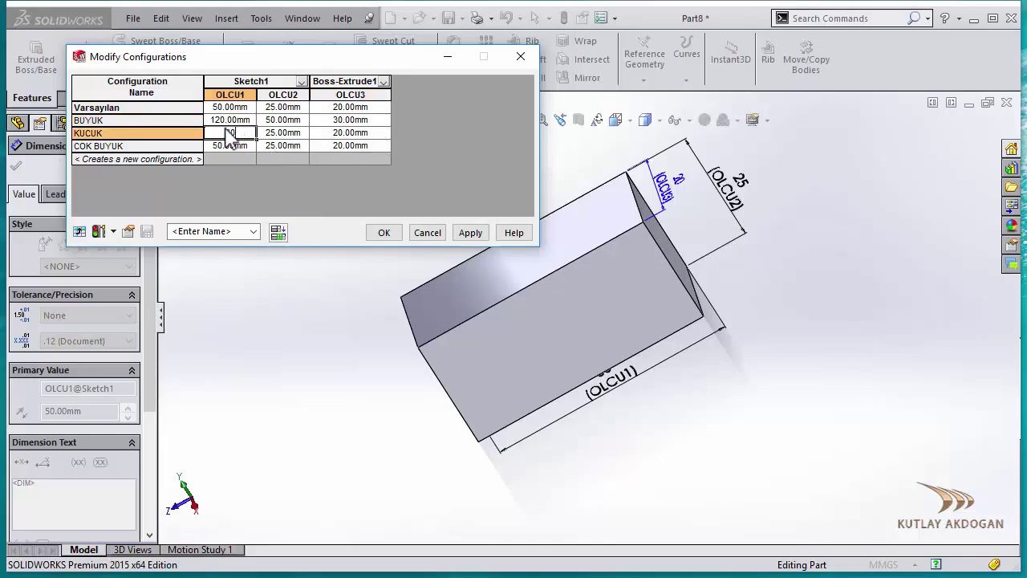
{"action": "left_click", "coordinate": [282, 137]}
{"action": "type", "text": "15"}
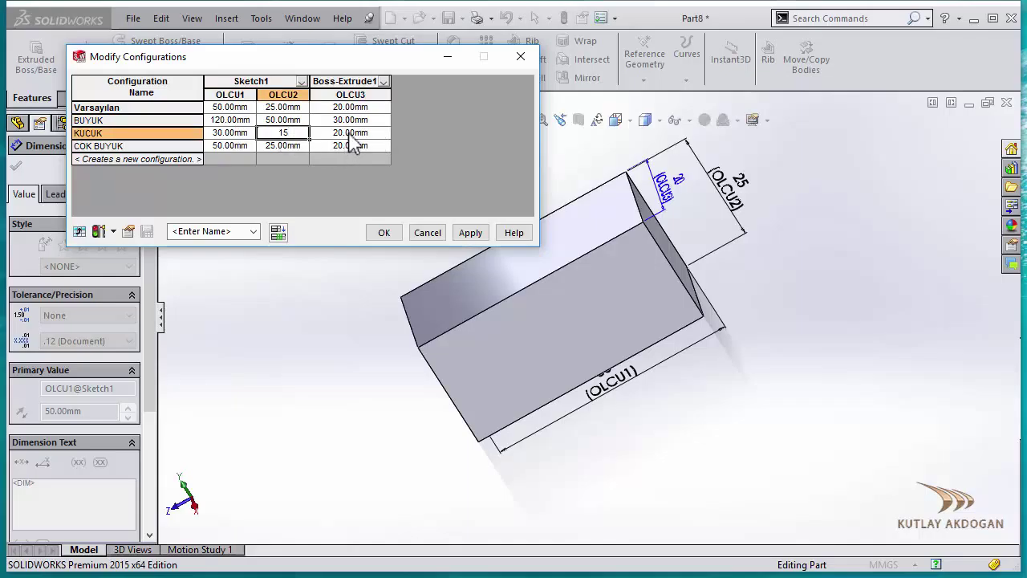
{"action": "left_click", "coordinate": [350, 138]}
{"action": "type", "text": "15"}
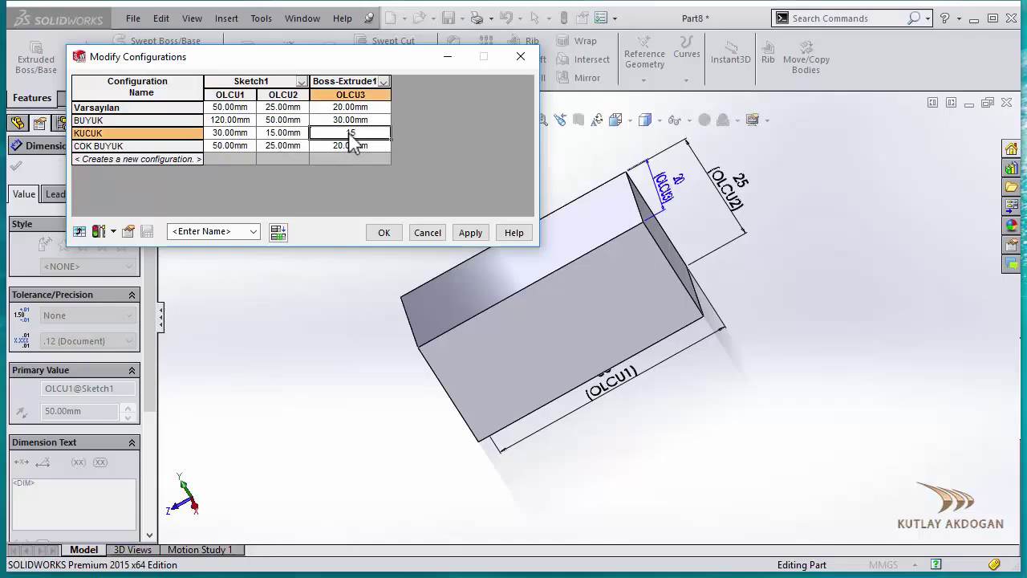
- Set COK BUYUK to 150, 60 and 40 mm and apply the table values
{"action": "left_click", "coordinate": [228, 148]}
{"action": "type", "text": "150"}
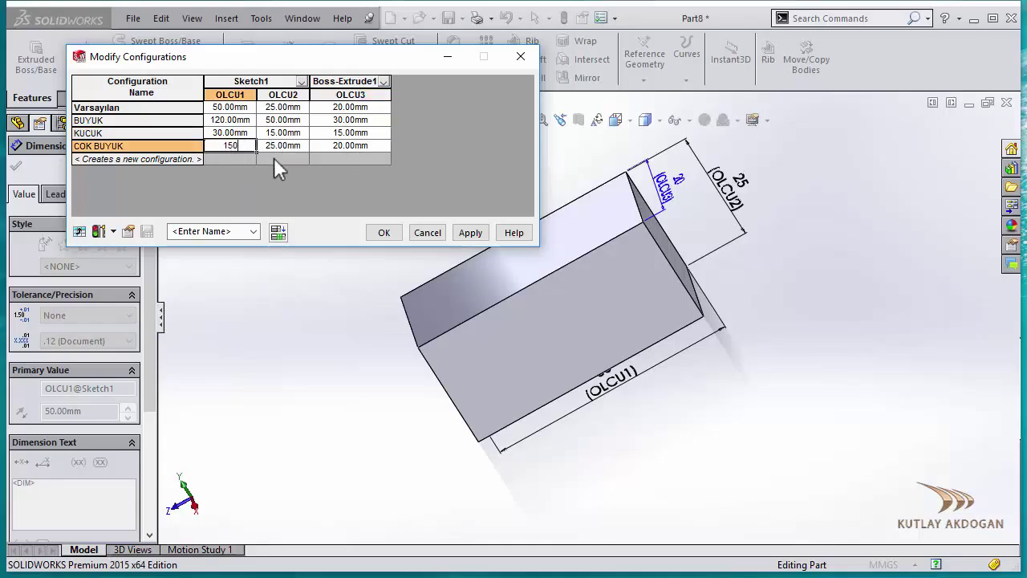
{"action": "left_click", "coordinate": [284, 147]}
{"action": "type", "text": "60"}
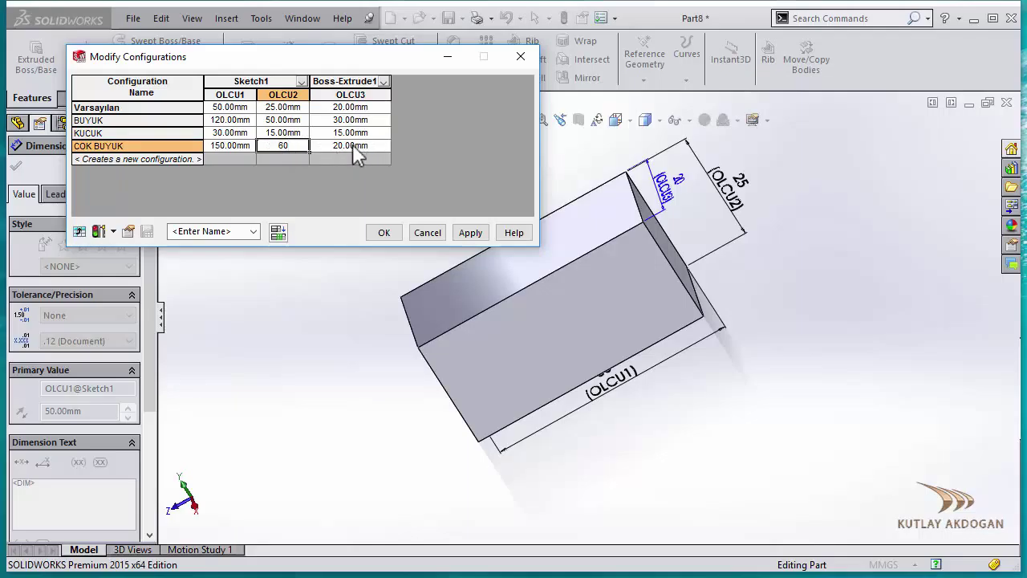
{"action": "left_click", "coordinate": [353, 147]}
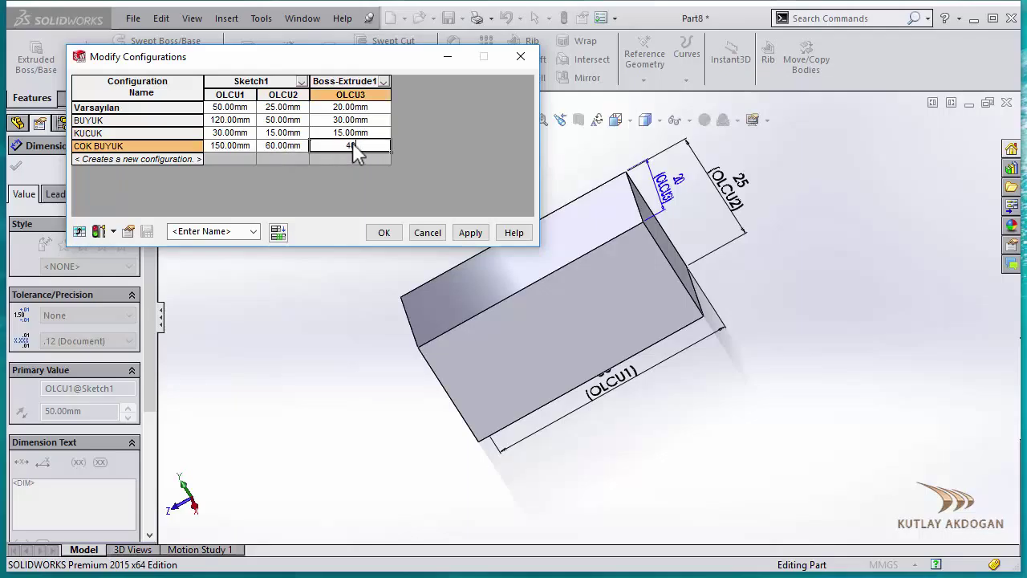
{"action": "type", "text": "40"}
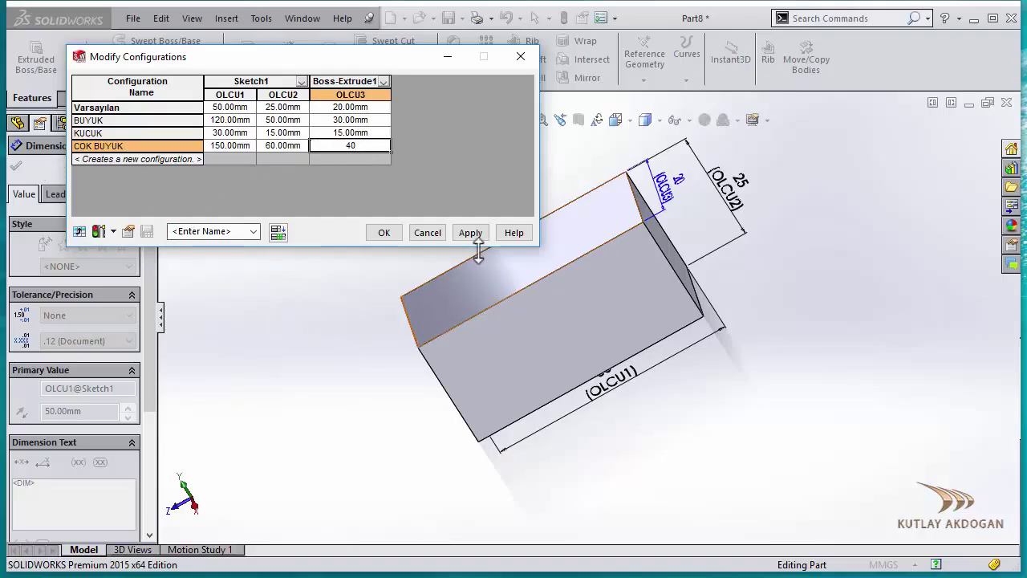
{"action": "left_click", "coordinate": [471, 233]}
- Accept the configuration table and show the block in isometric view
{"action": "left_click", "coordinate": [387, 235]}
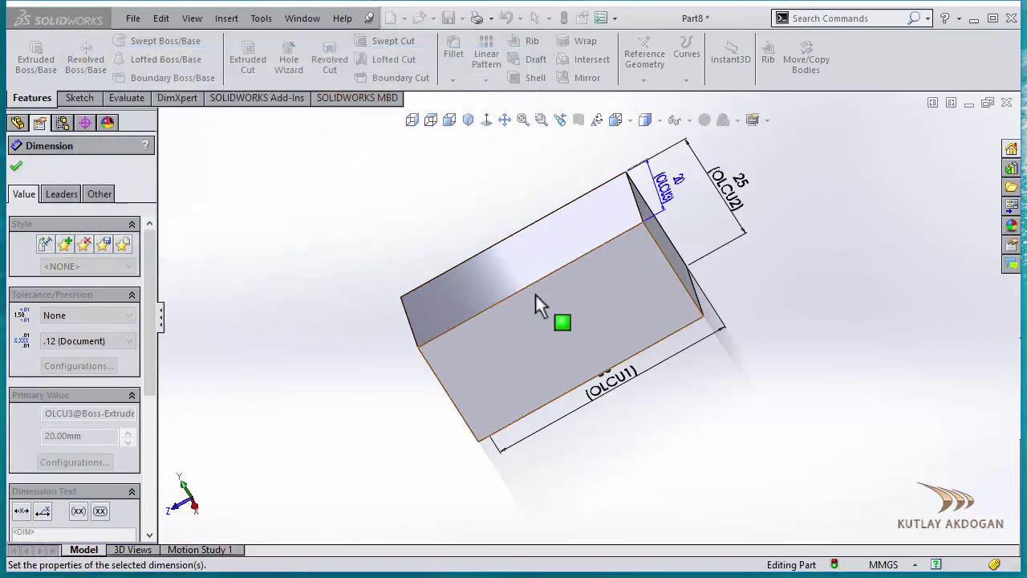
{"action": "left_click", "coordinate": [468, 120]}
{"action": "left_click", "coordinate": [492, 202]}
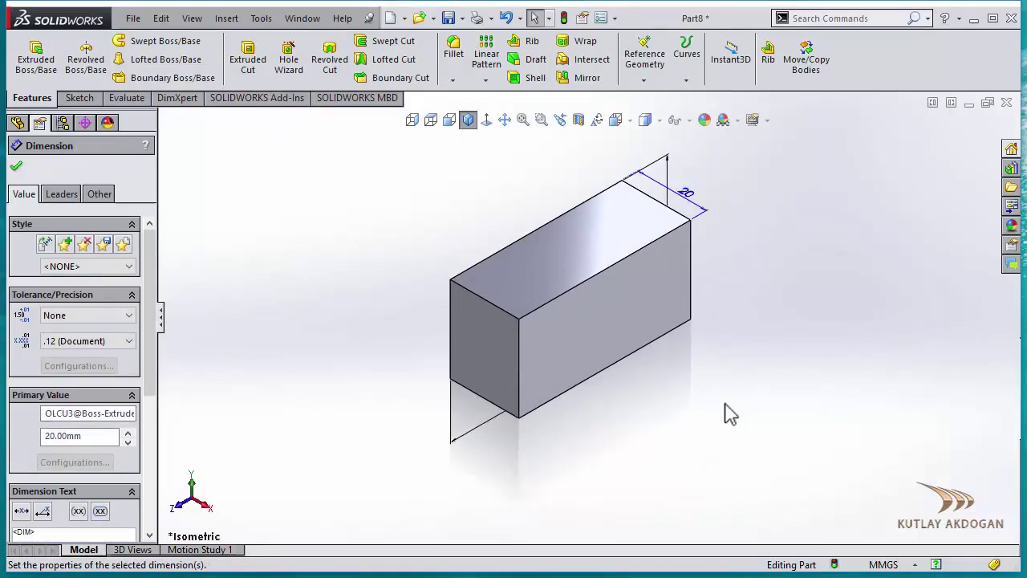
- Activate BUYUK, then COK BUYUK, then KUCUK from the ConfigurationManager list
{"action": "left_click", "coordinate": [64, 124]}
{"action": "left_click", "coordinate": [128, 174]}
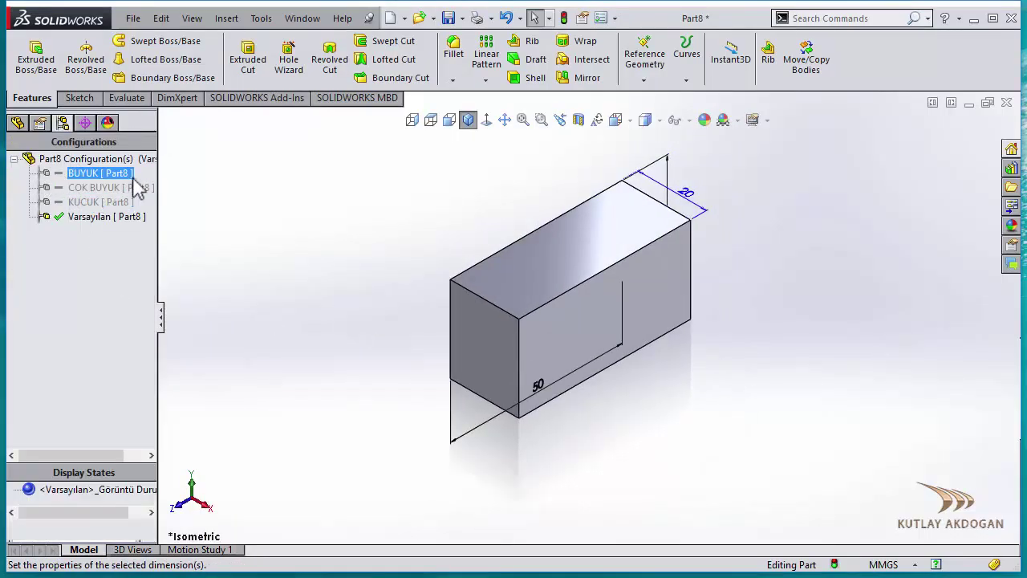
{"action": "left_click", "coordinate": [50, 203]}
{"action": "left_click", "coordinate": [93, 175]}
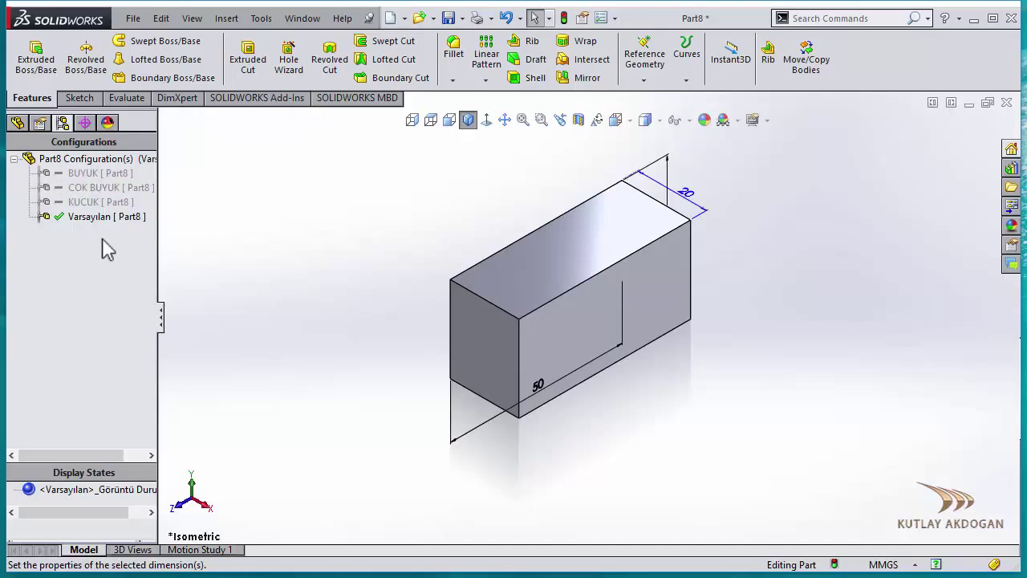
{"action": "double_click", "coordinate": [103, 174]}
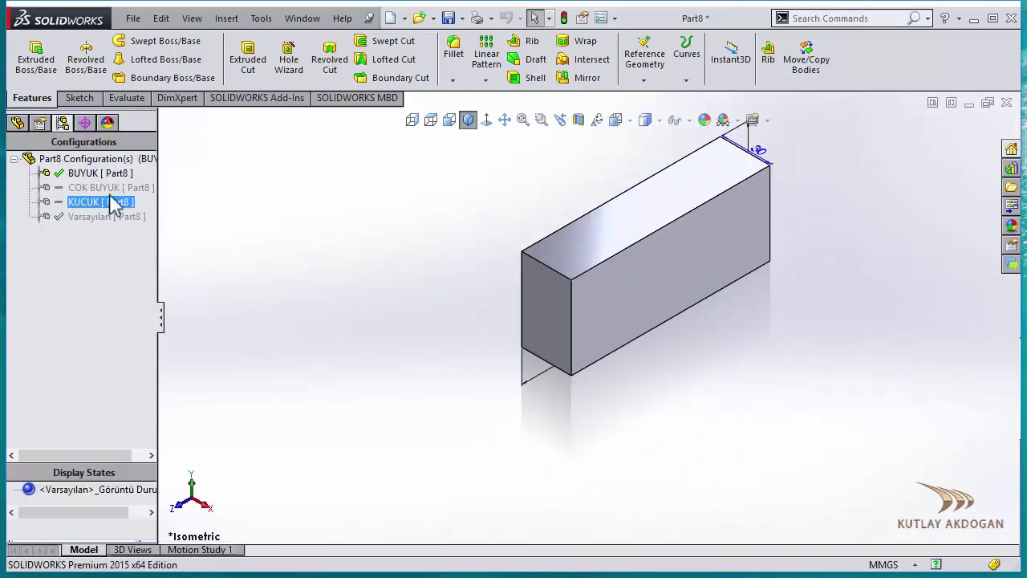
{"action": "double_click", "coordinate": [112, 186]}
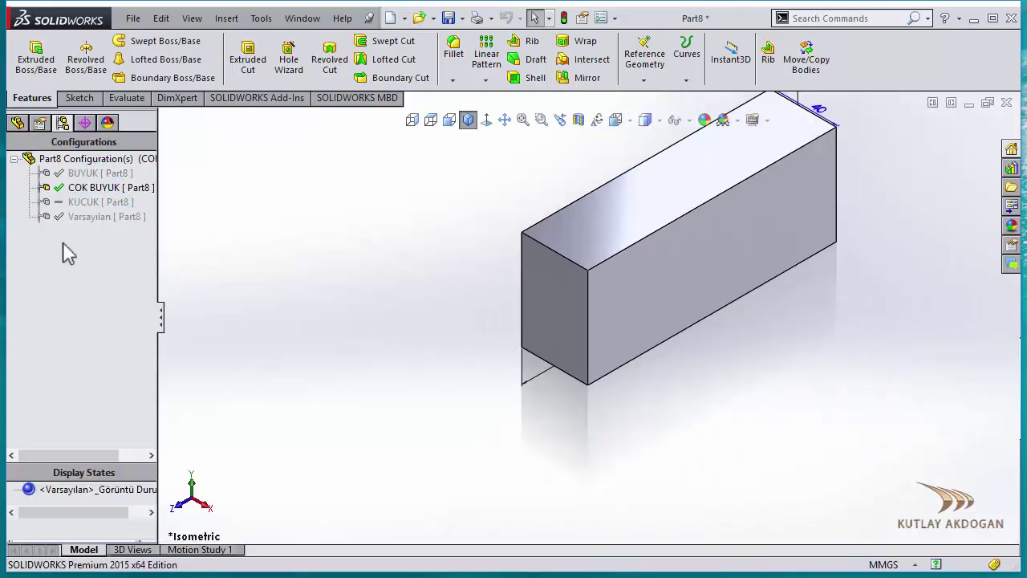
{"action": "left_click", "coordinate": [95, 201]}
{"action": "double_click", "coordinate": [95, 201]}
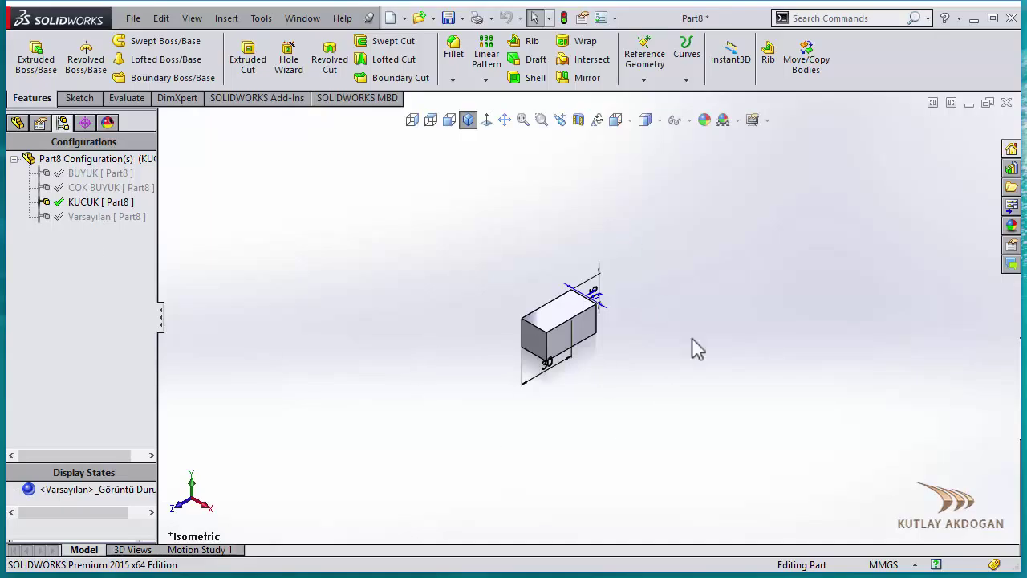
{"action": "left_click", "coordinate": [549, 282]}
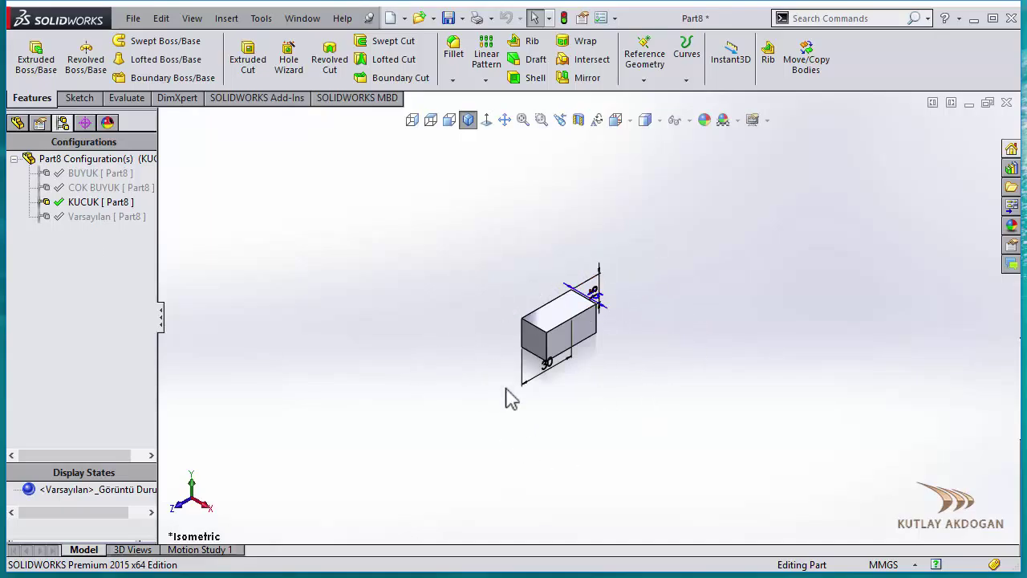